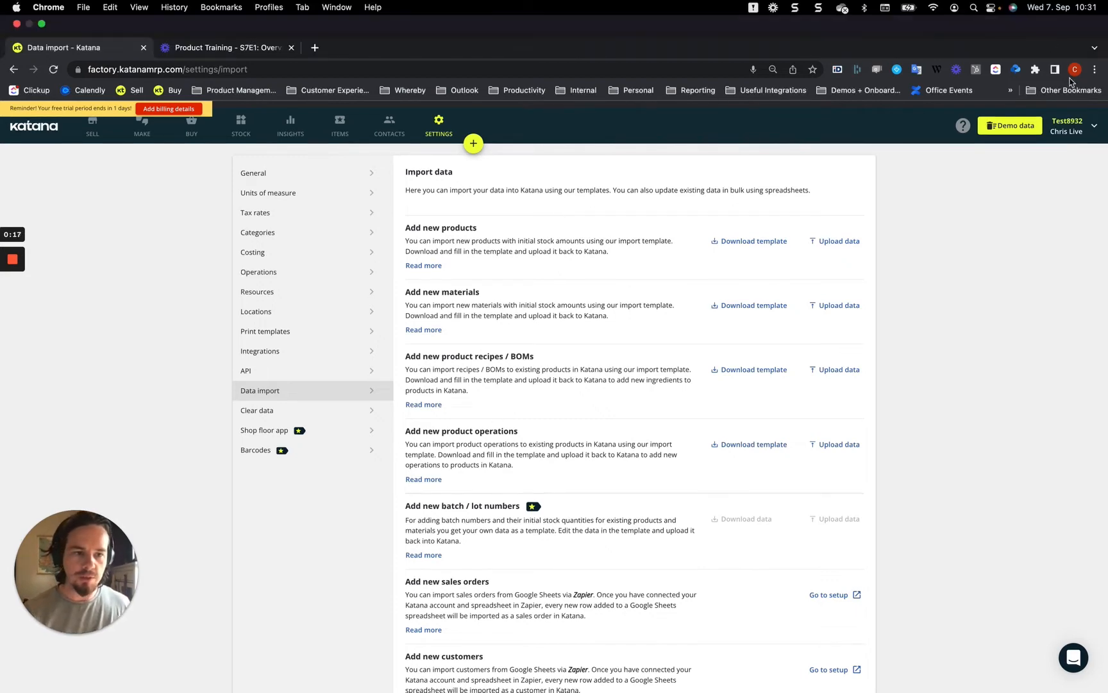
Set the zoom of the Katana data import page to 100%
left_click(1095, 38)
left_click(1057, 203)
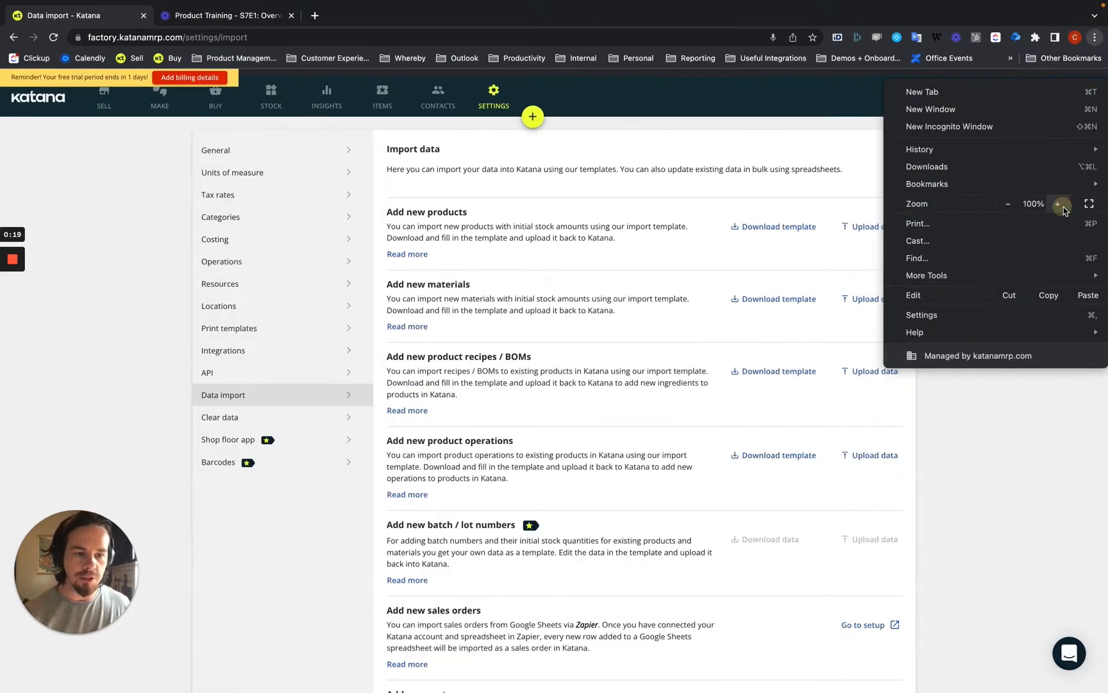
left_click(1058, 203)
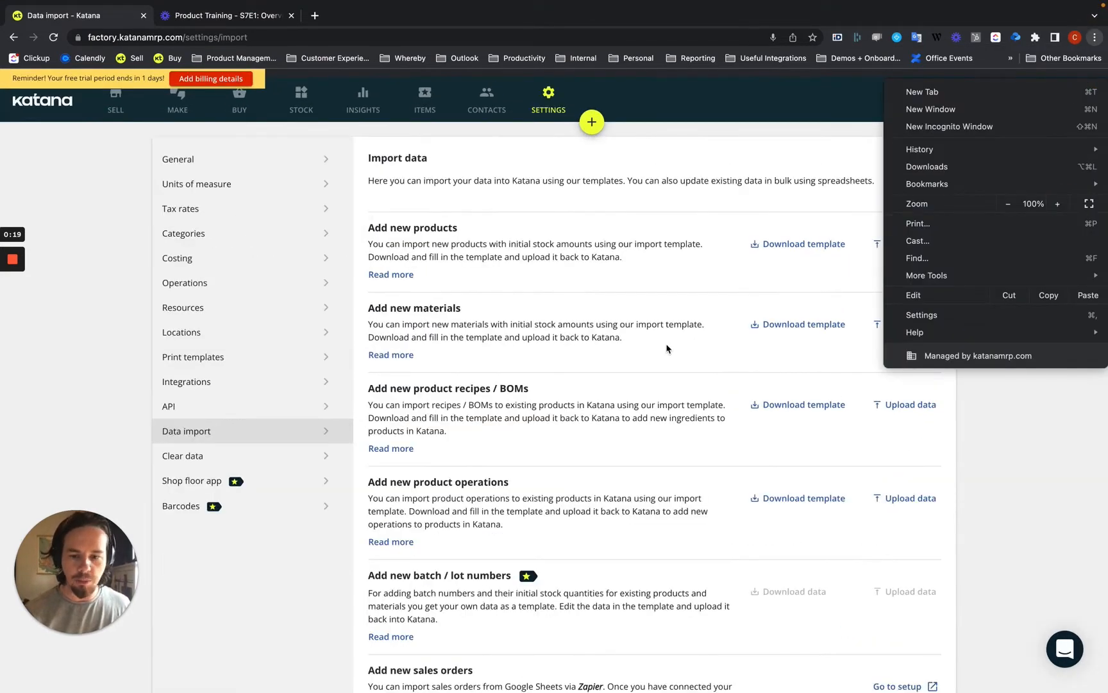
left_click(446, 363)
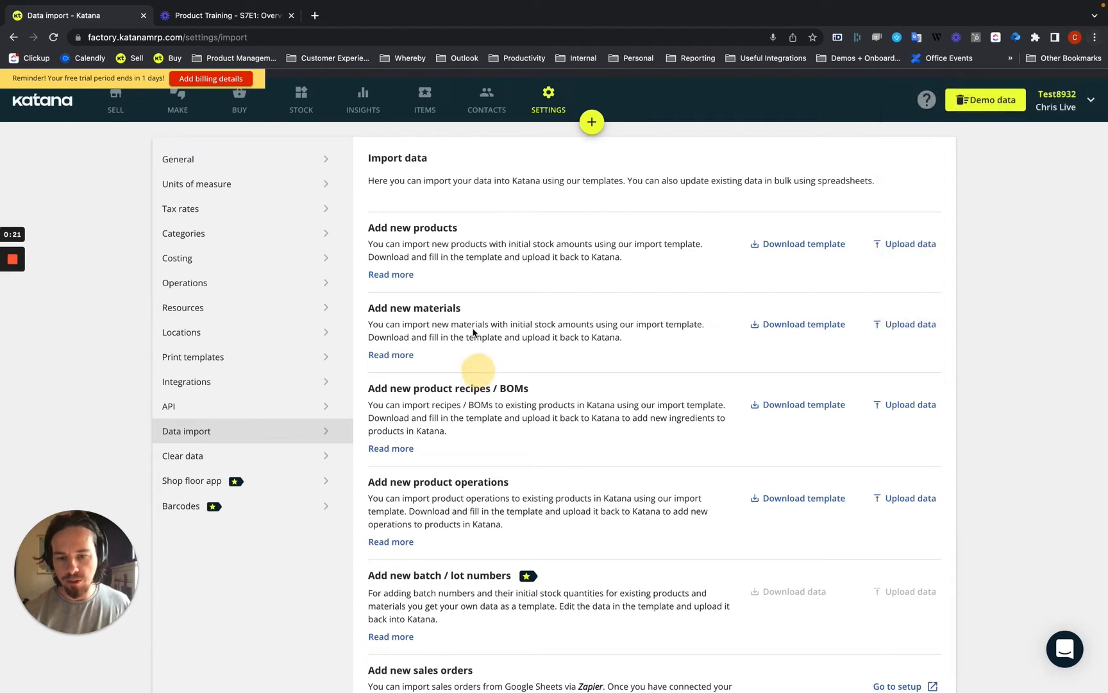
Download the import template for adding new materials and enlarge its workbook window in Excel to full screen
left_click(802, 327)
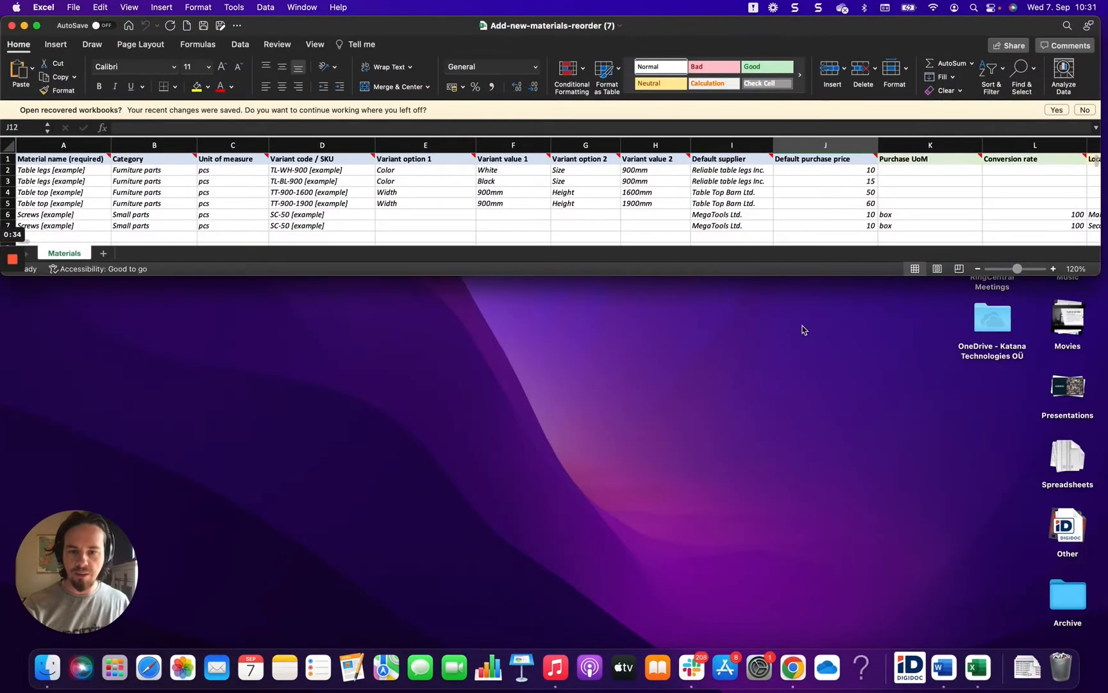
left_click(1100, 275)
left_click_drag(1099, 275, 1097, 649)
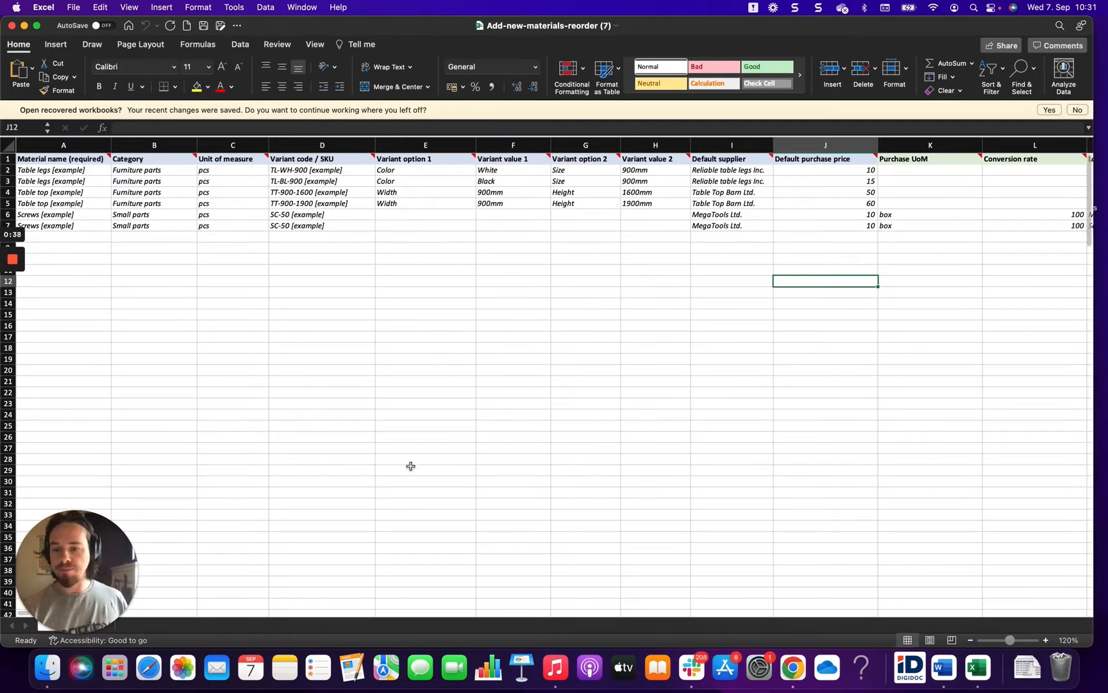
left_click(38, 26)
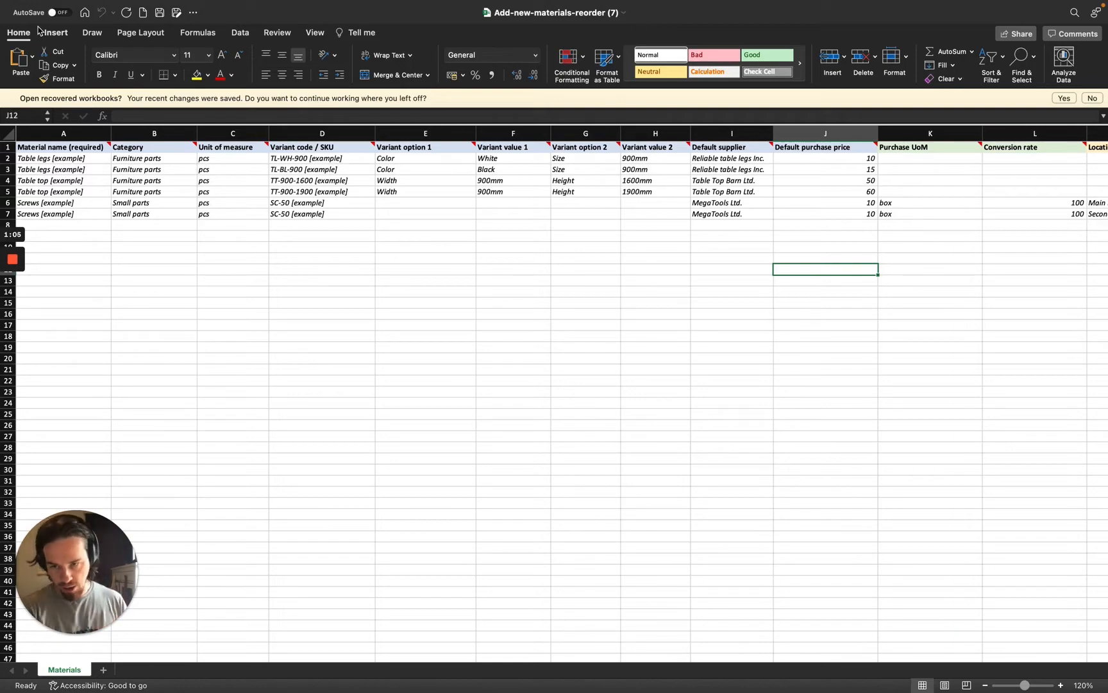
Take the Chrome and Excel windows out of full screen and arrange the materials template side by side with Katana
mouse_move(858, 688)
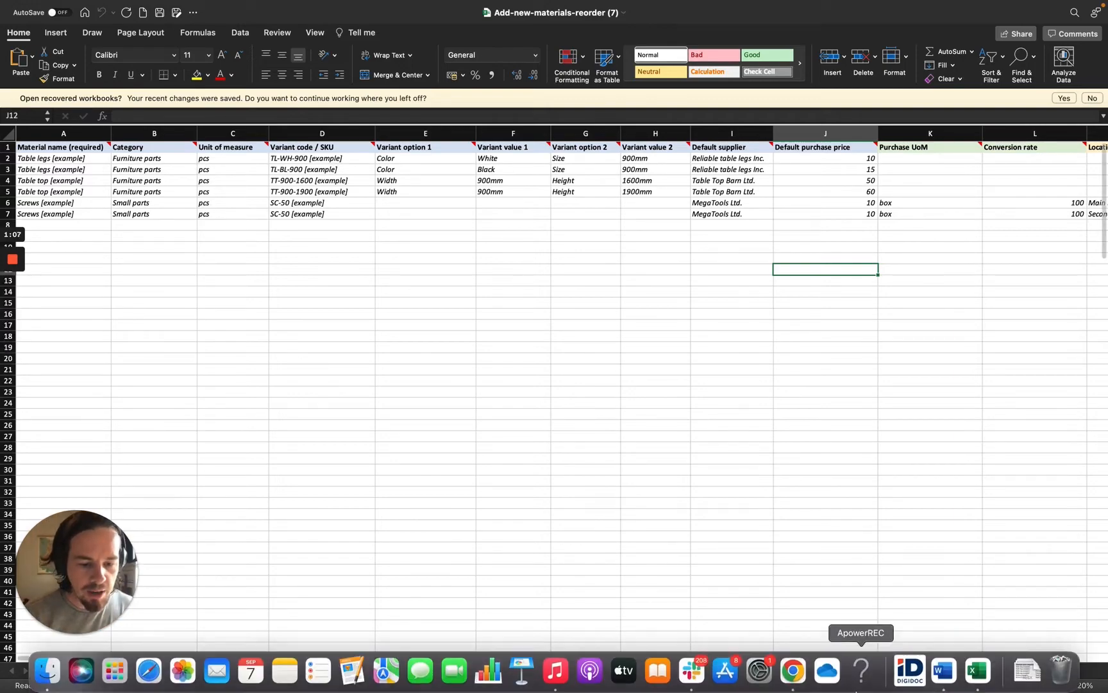
left_click(792, 670)
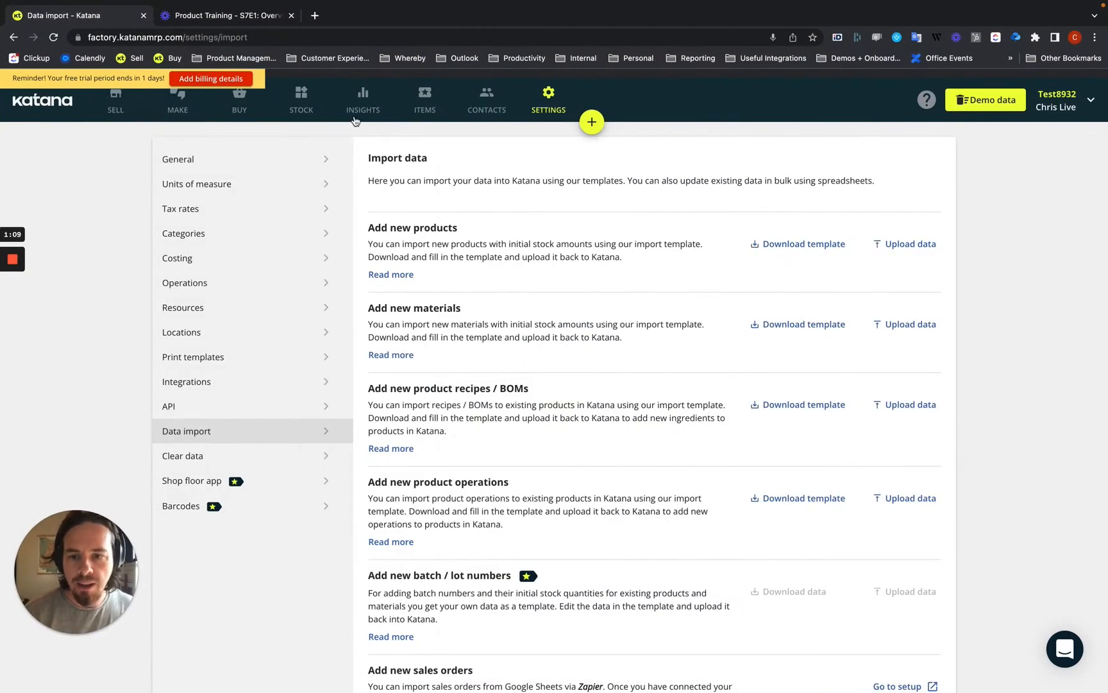
left_click(42, 27)
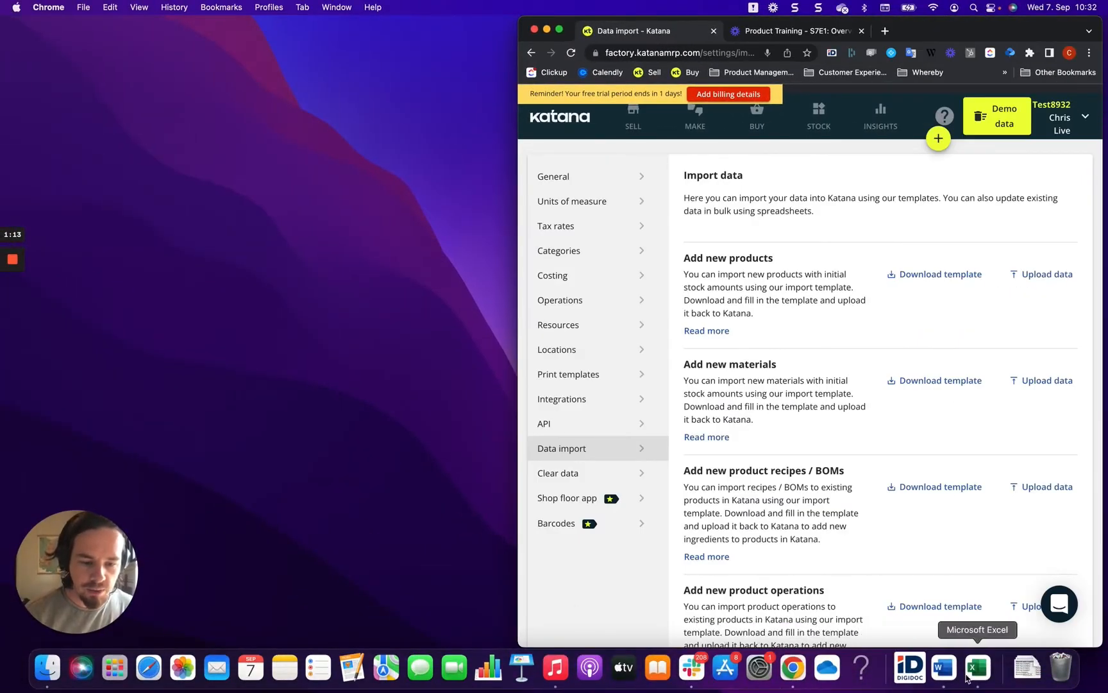
left_click(969, 676)
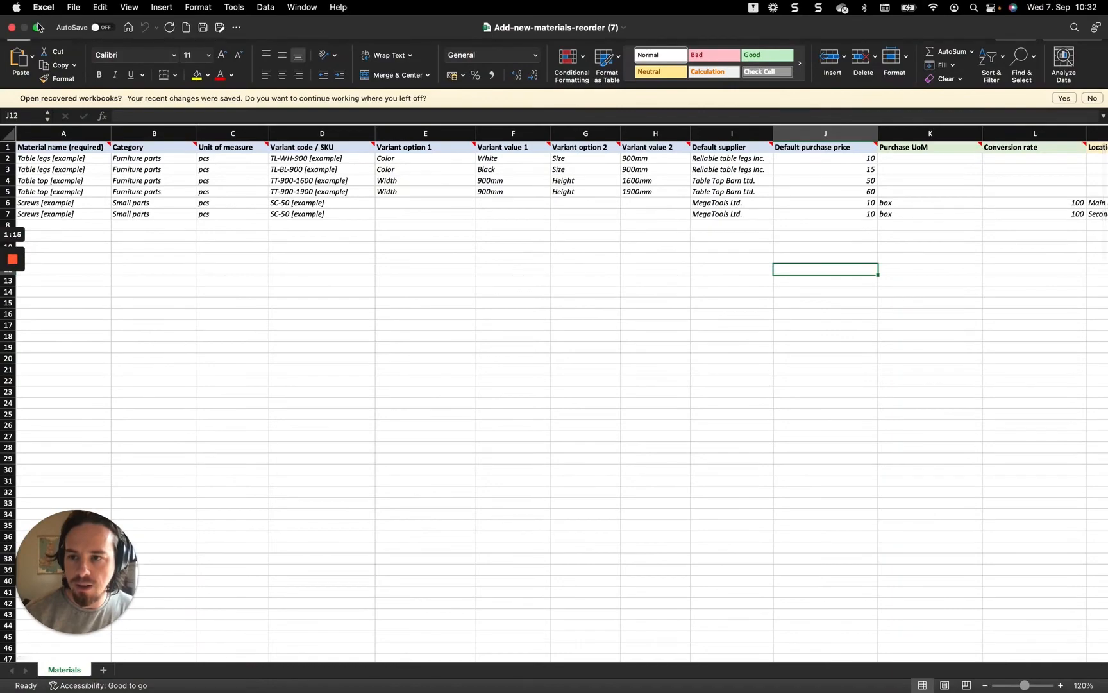
left_click(37, 27)
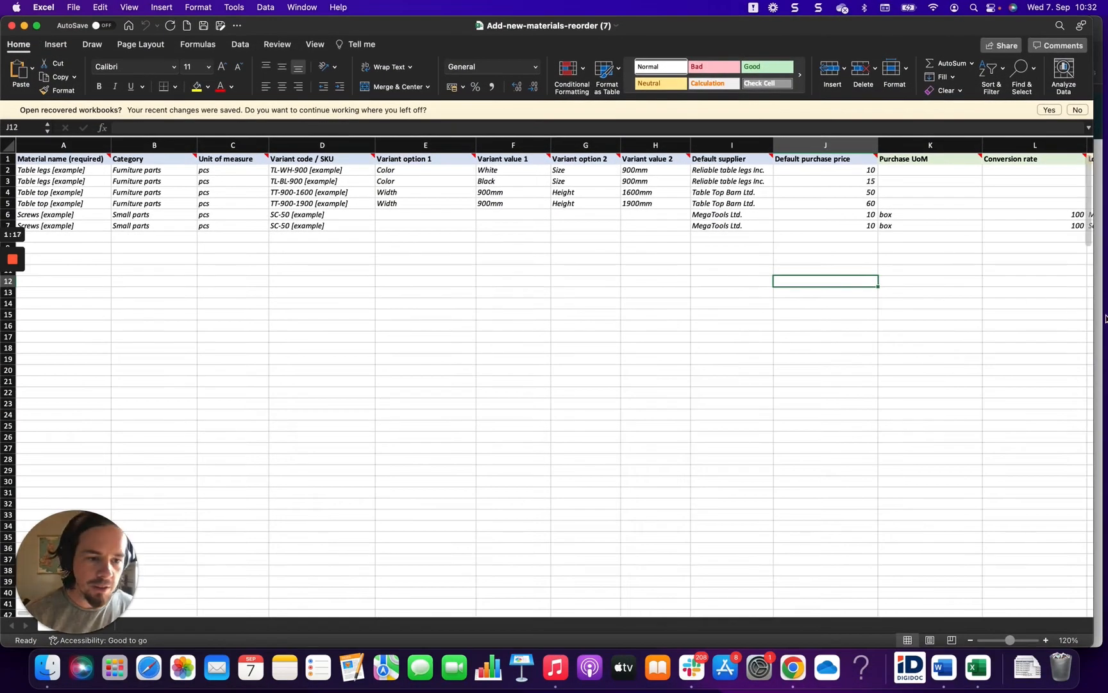
left_click_drag(1090, 312, 515, 320)
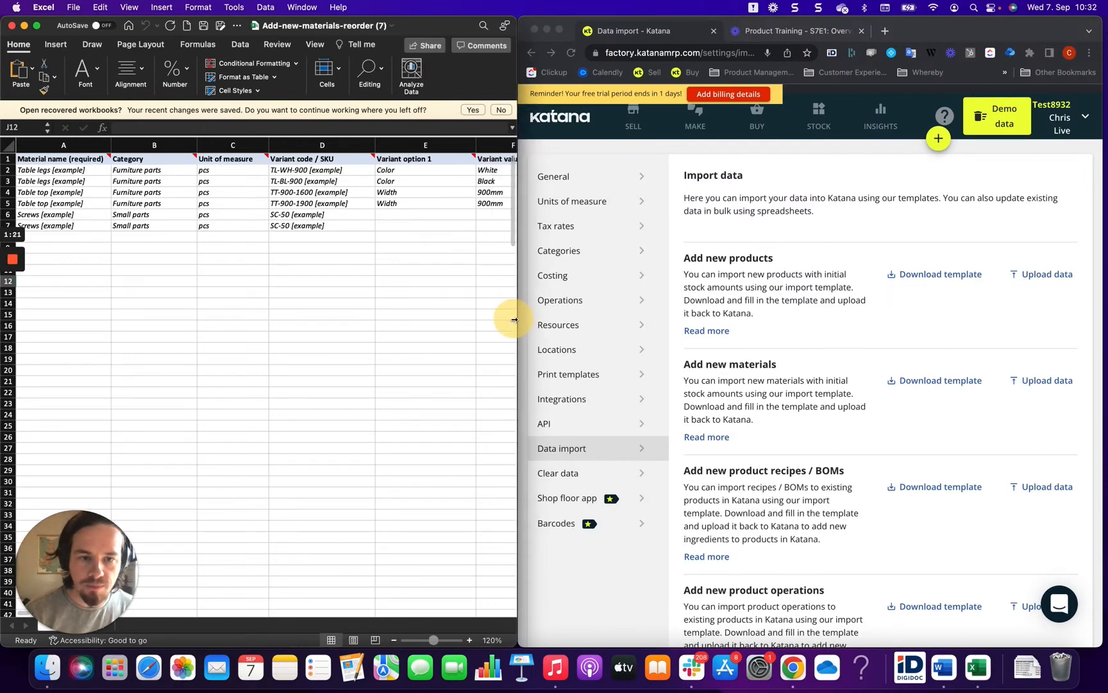
Set the zoom of the Katana page in Chrome to 90%
left_click(1089, 53)
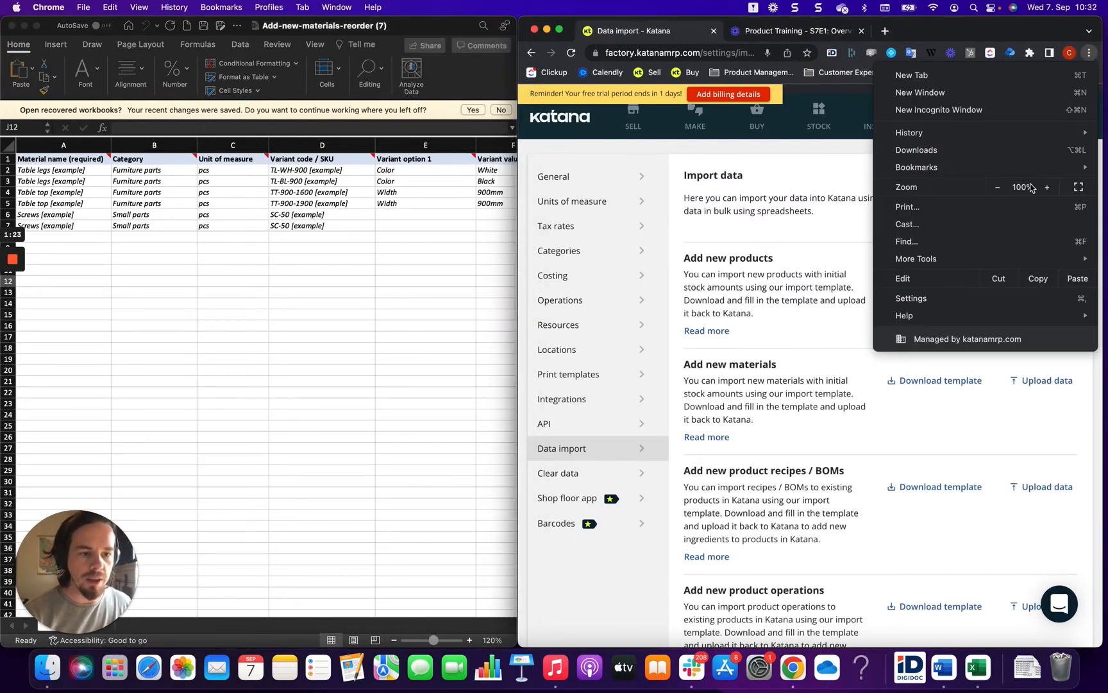
left_click(998, 187)
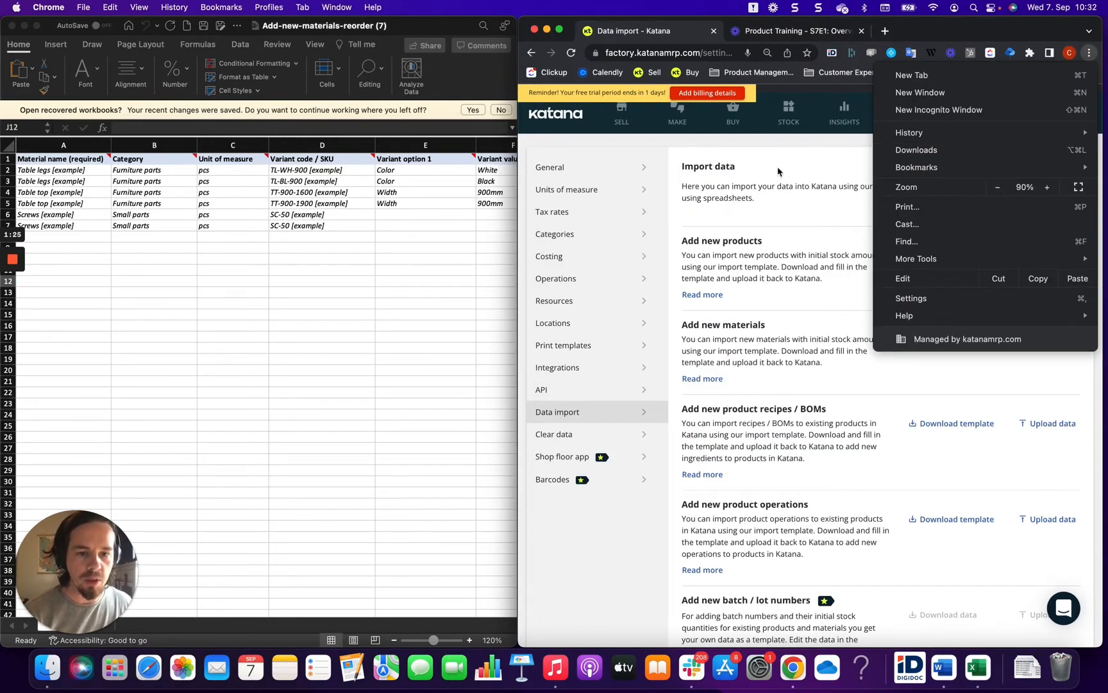
left_click(837, 162)
Open the Paint [DEMO] material card from Katana's materials list
left_click(903, 125)
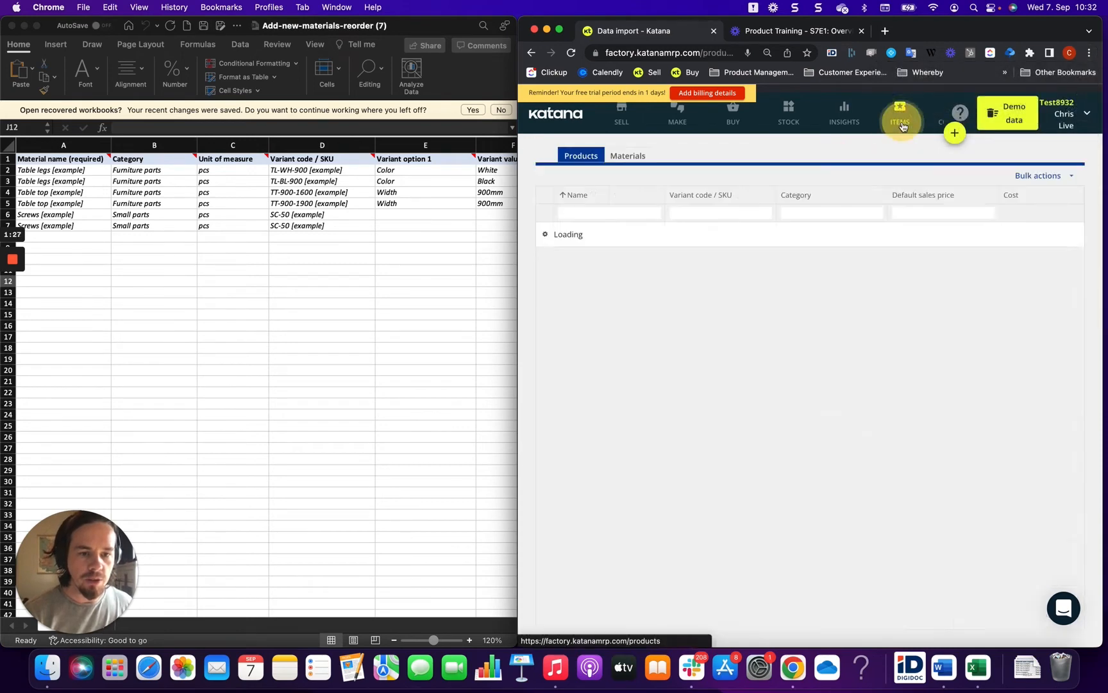
left_click(628, 156)
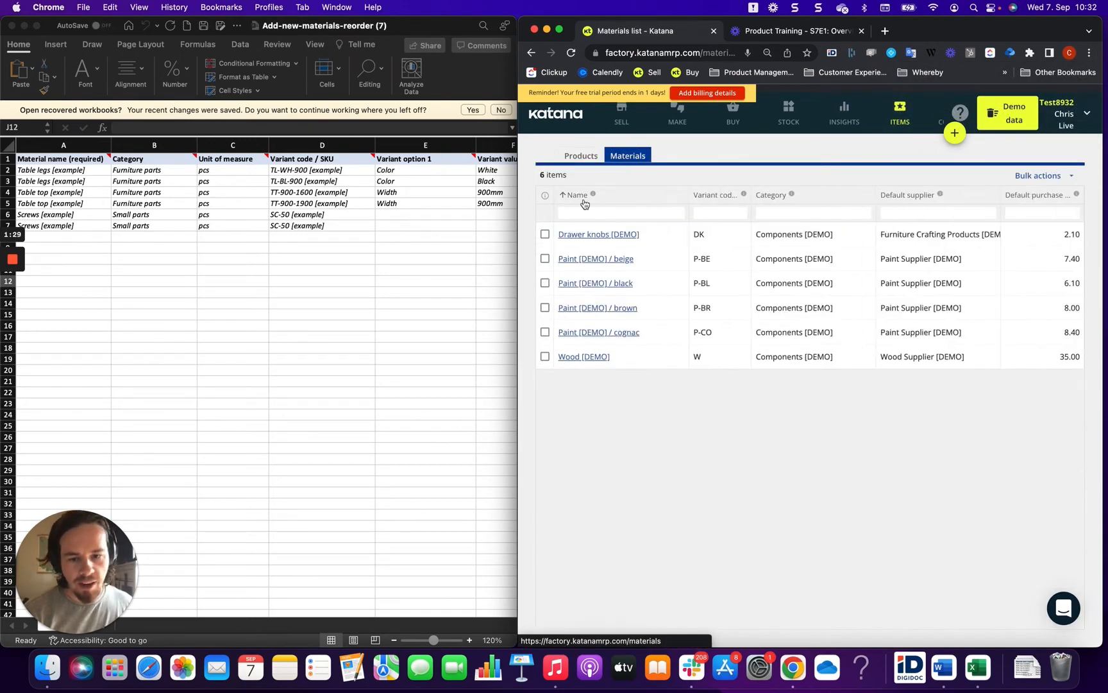
left_click(589, 259)
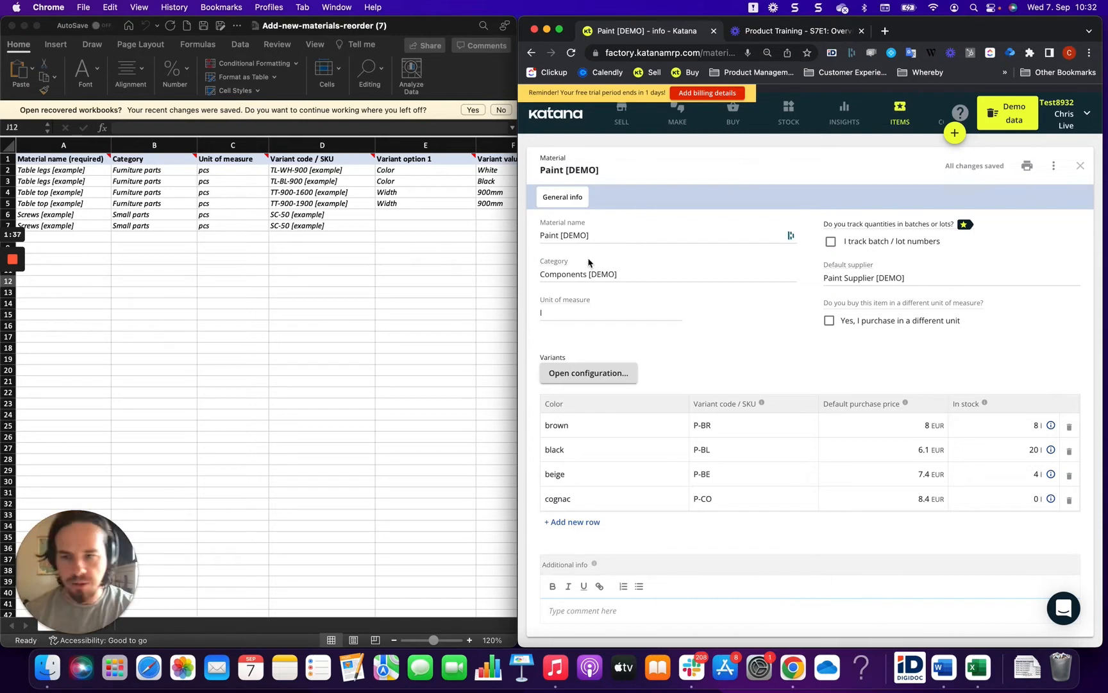
Switch to the Excel template and examine the Material name column and the two Table legs example rows
left_click(437, 404)
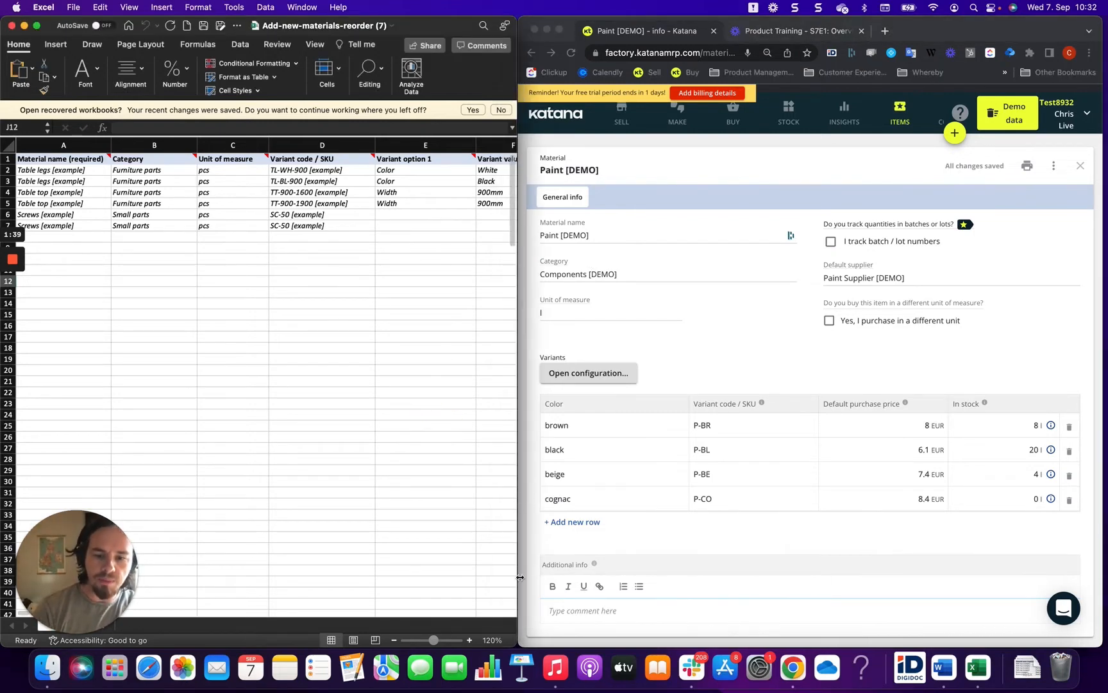
mouse_move(518, 569)
left_mouse_down()
mouse_move(477, 566)
mouse_move(517, 567)
left_mouse_up()
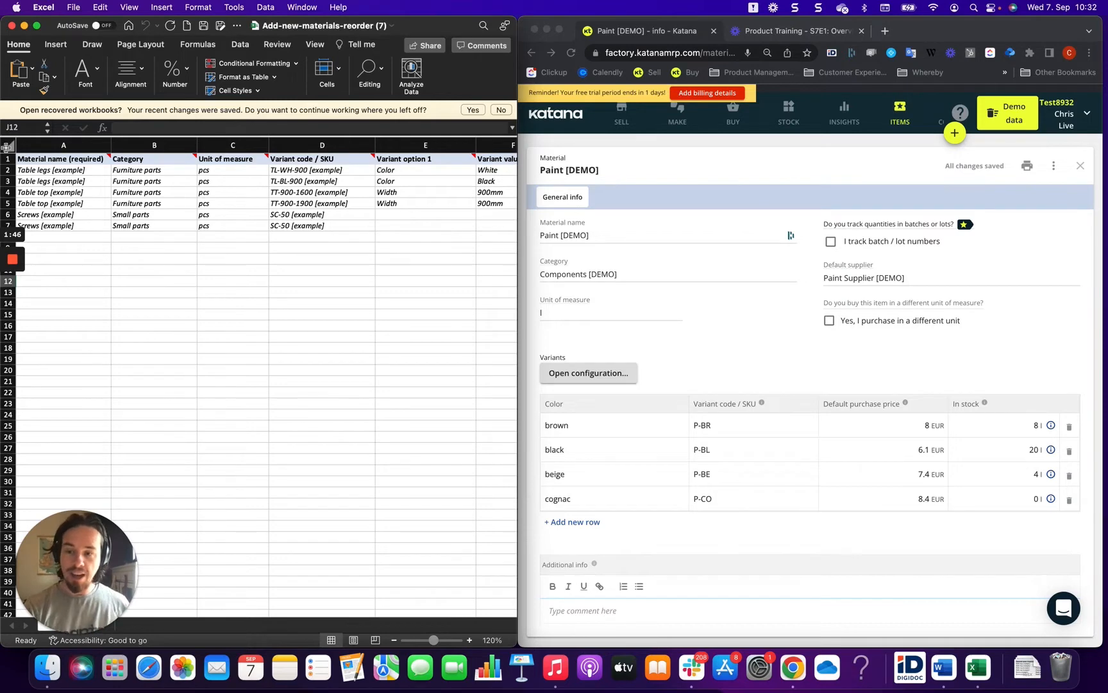
left_click(45, 160)
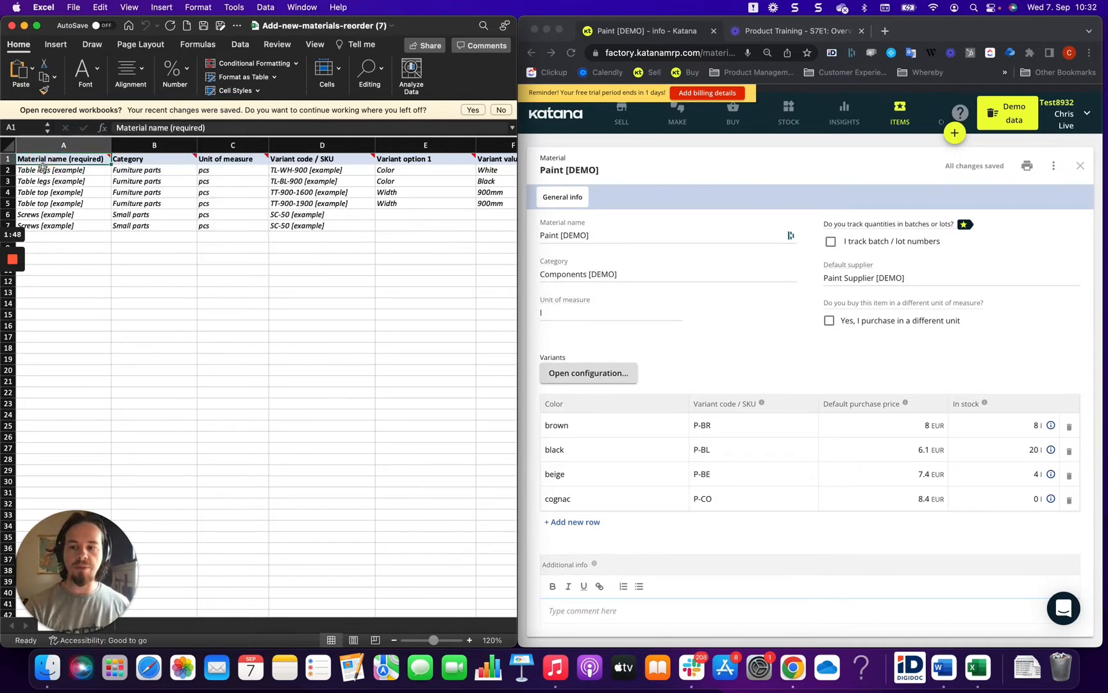
left_click_drag(43, 170, 43, 181)
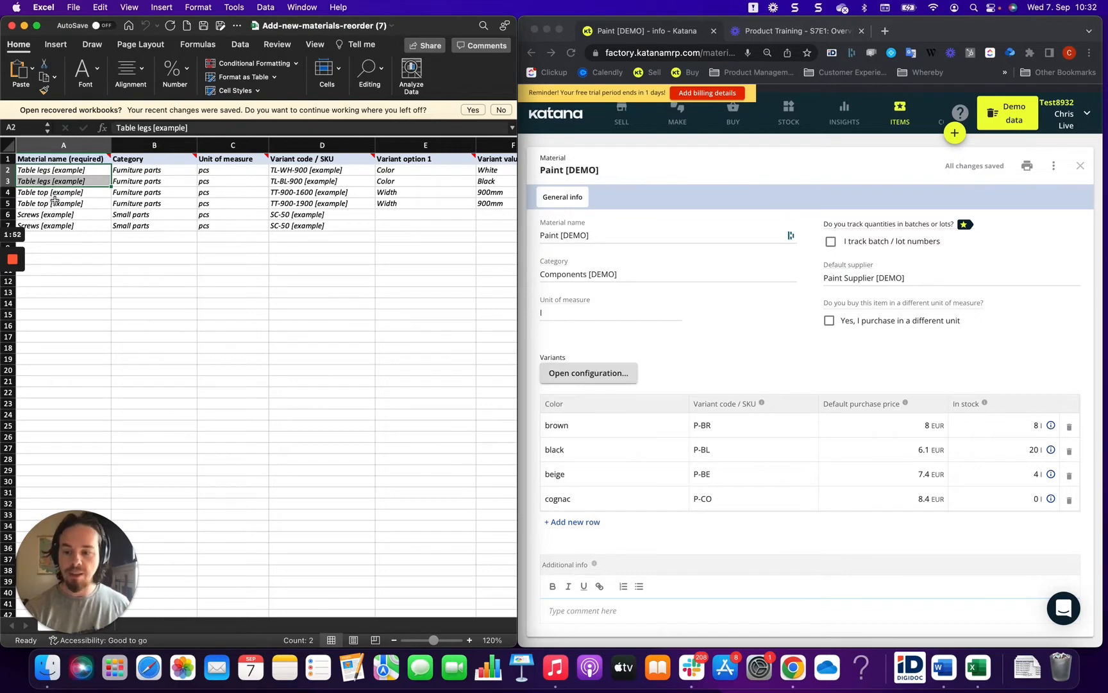
left_click(44, 172)
left_click(6, 172)
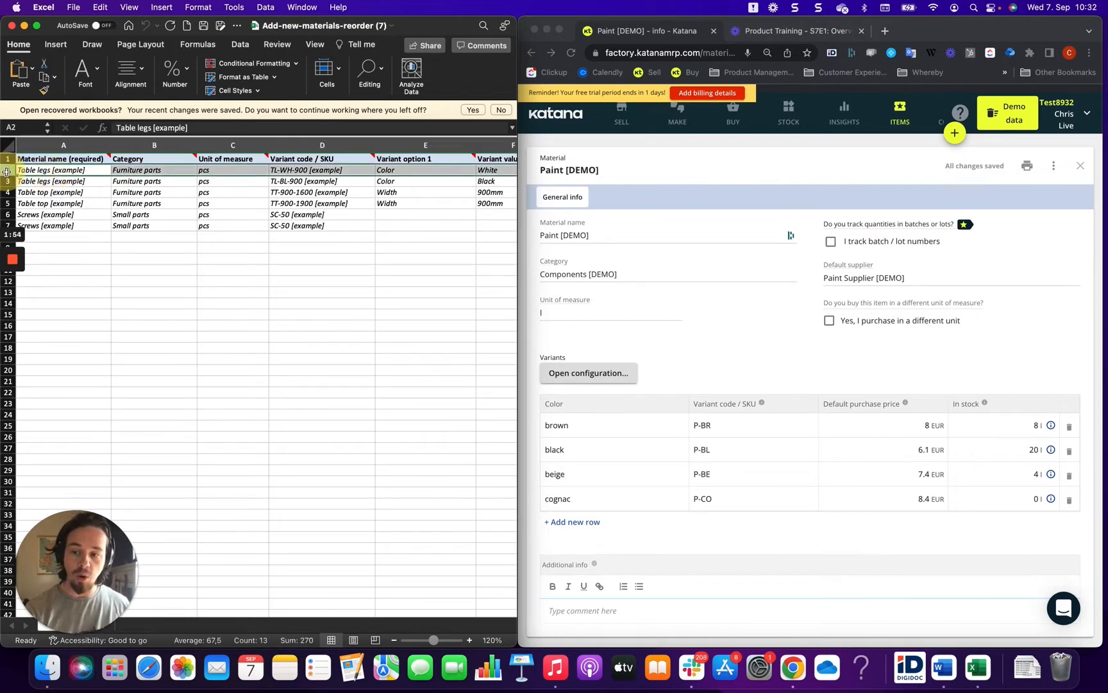
left_click(8, 181)
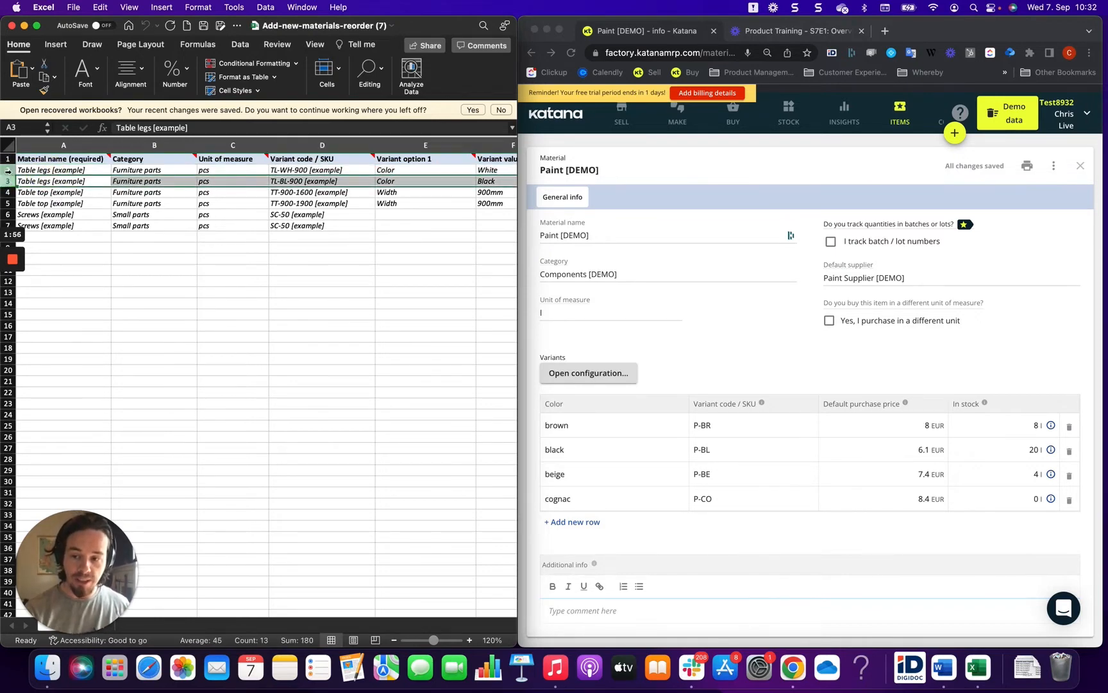
left_click_drag(7, 171, 7, 181)
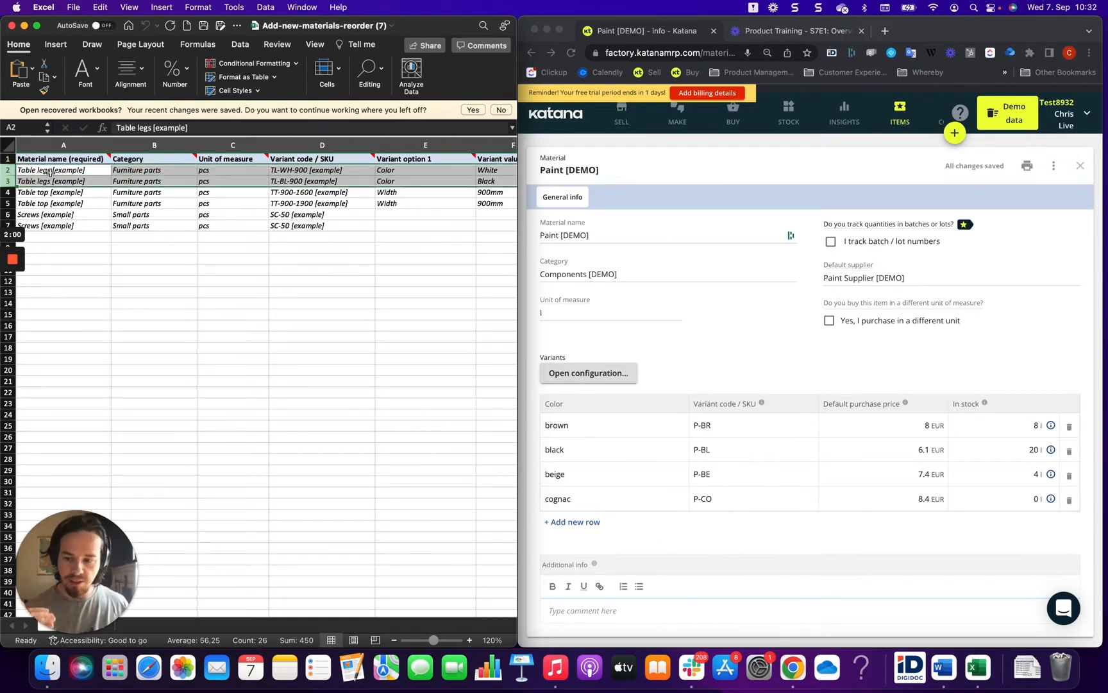
Compare the material names of the Table legs and Table top variant rows with the Paint [DEMO] material card
left_click(661, 173)
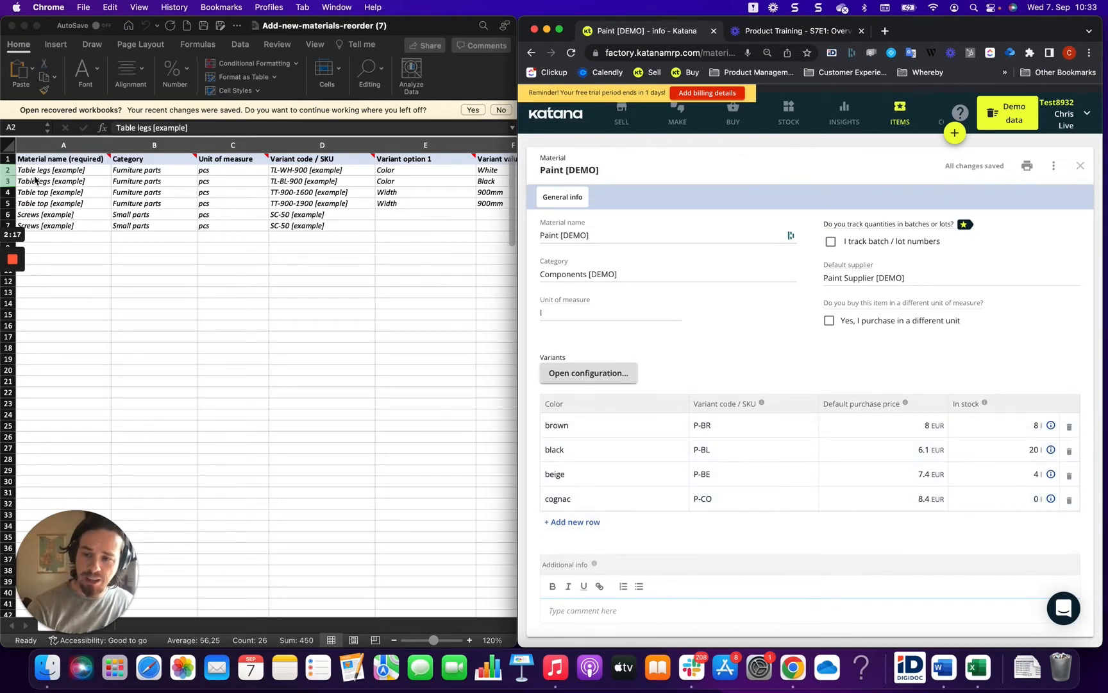
left_click(8, 170)
left_click_drag(7, 170, 8, 203)
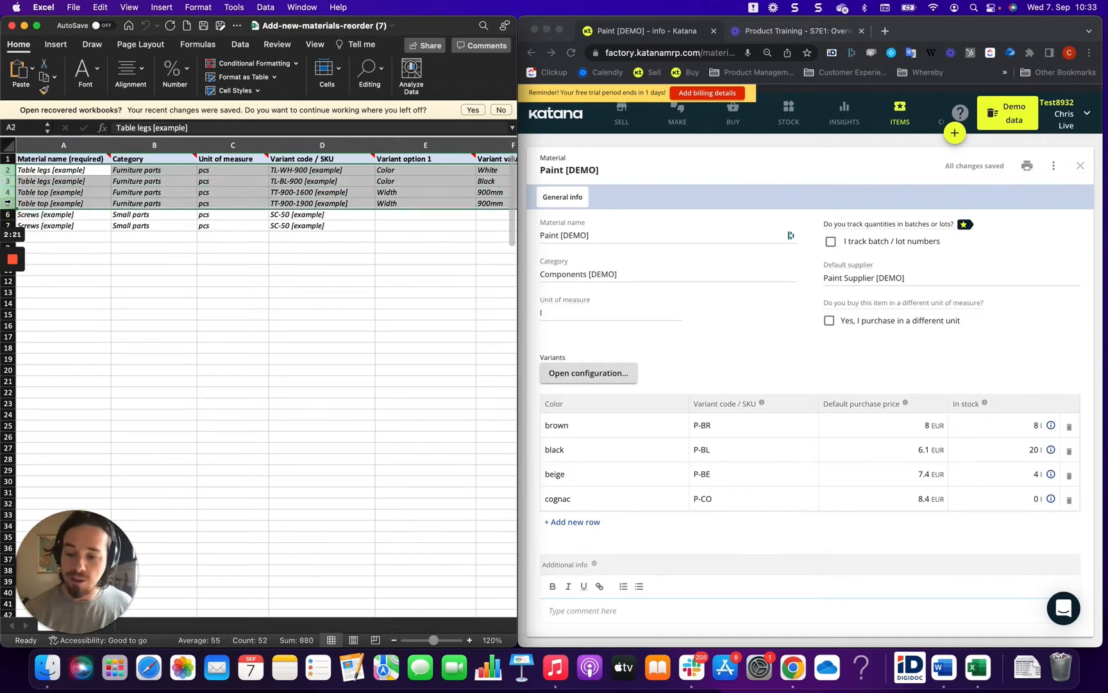
left_click_drag(54, 172, 53, 204)
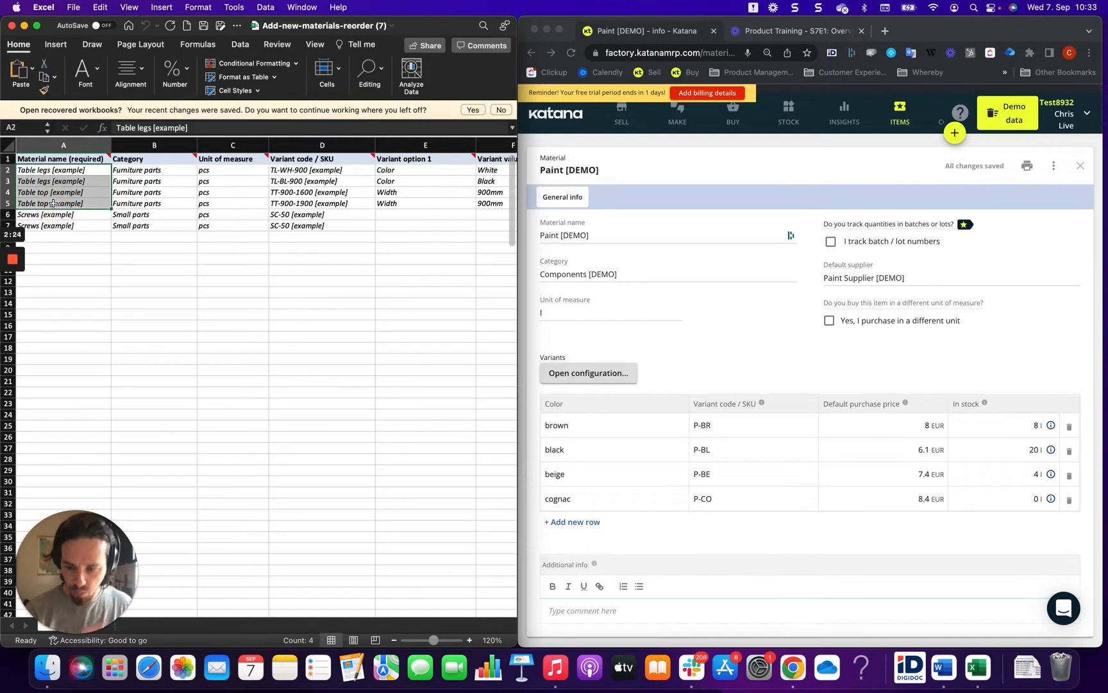
left_click(168, 262)
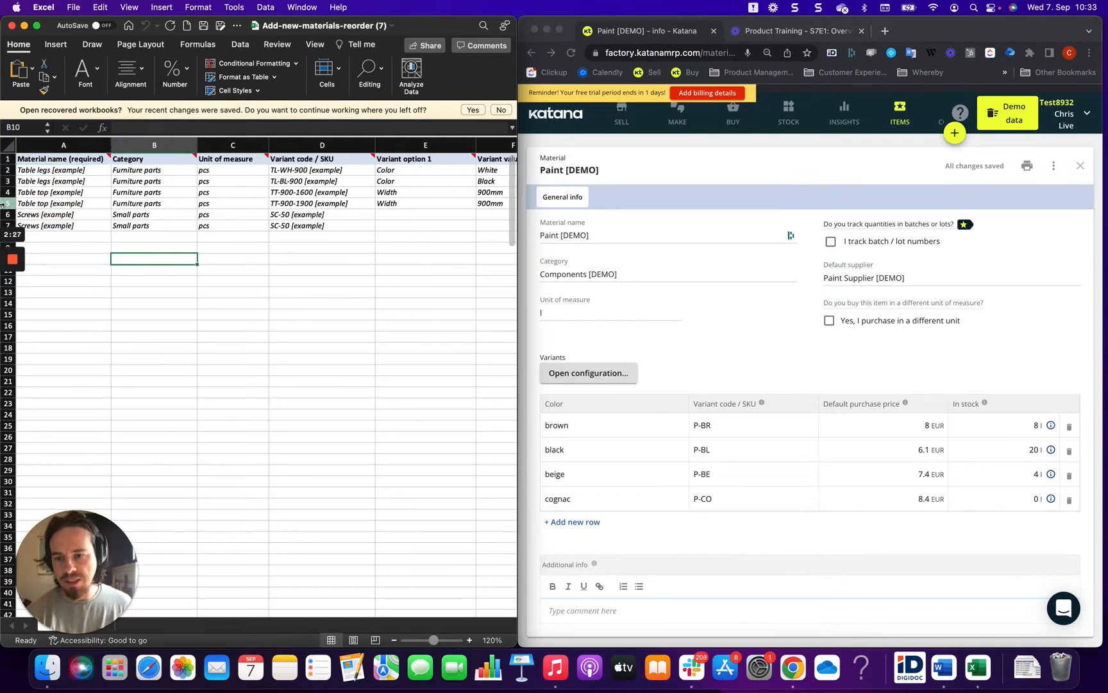
left_click(53, 171)
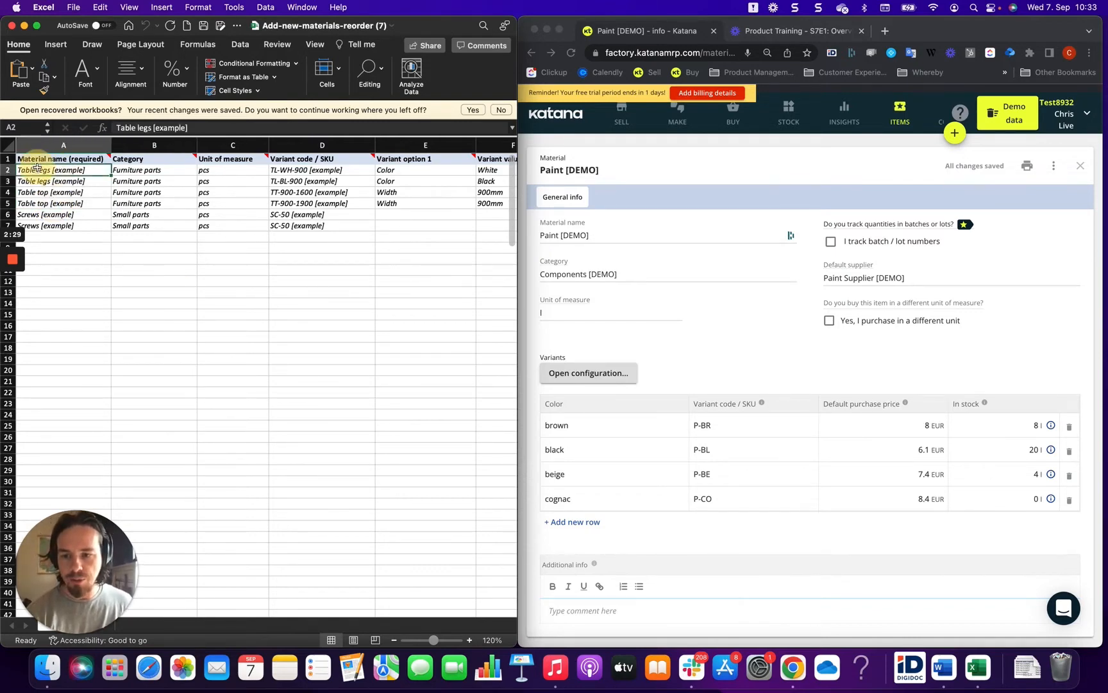
left_click_drag(39, 175, 36, 204)
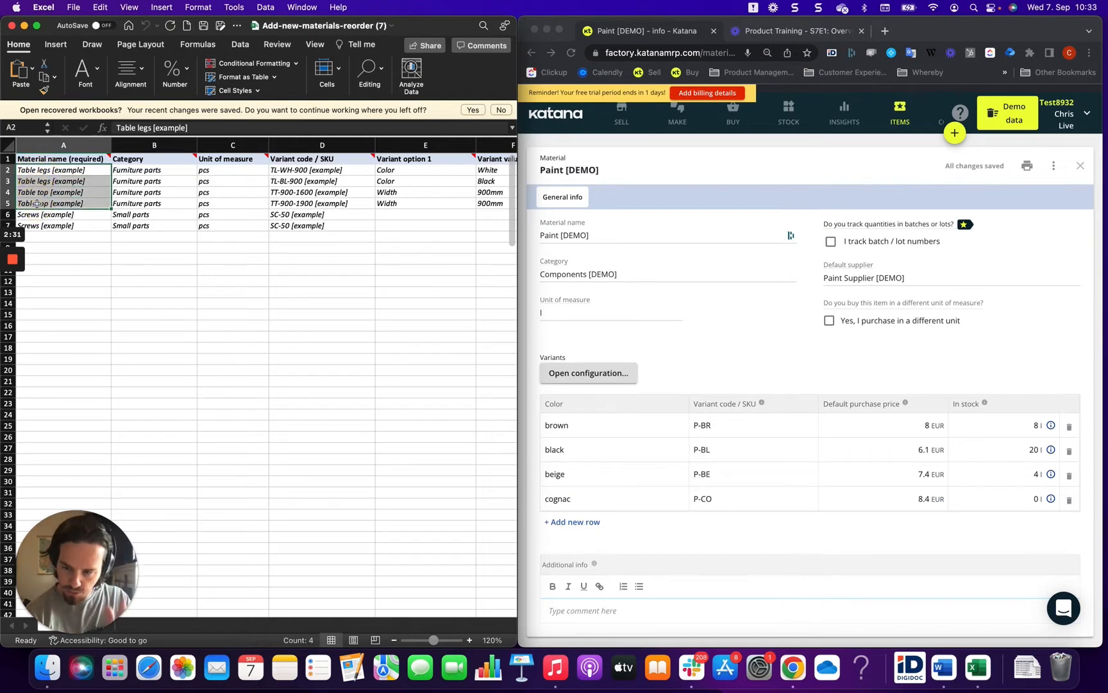
left_click(378, 213)
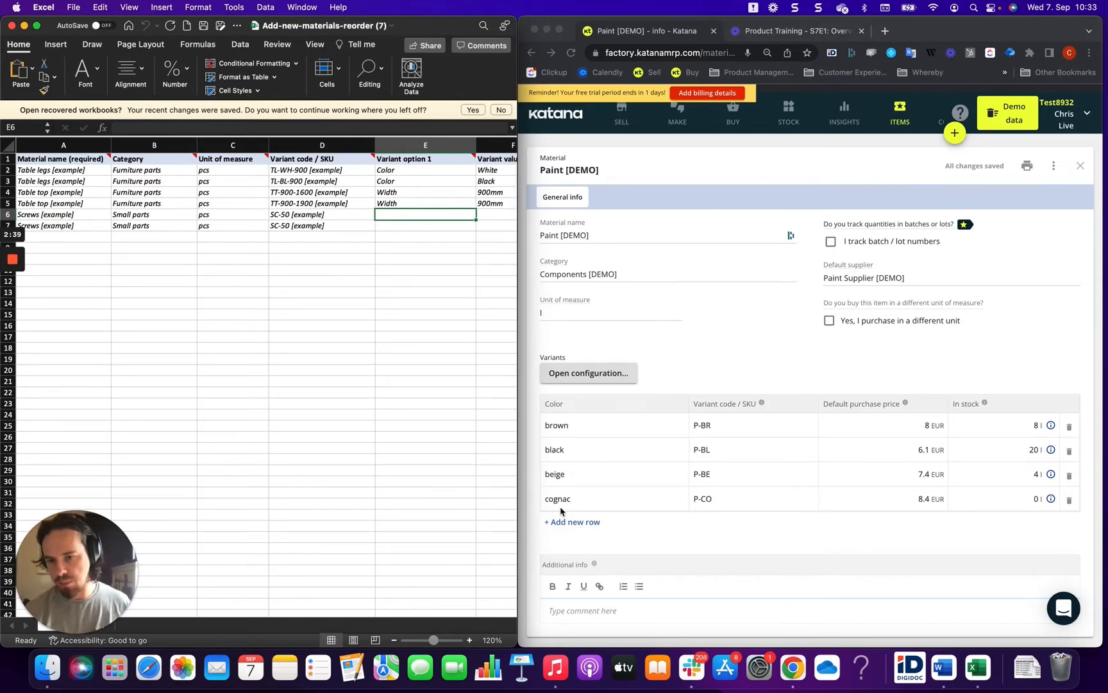
left_click(163, 314)
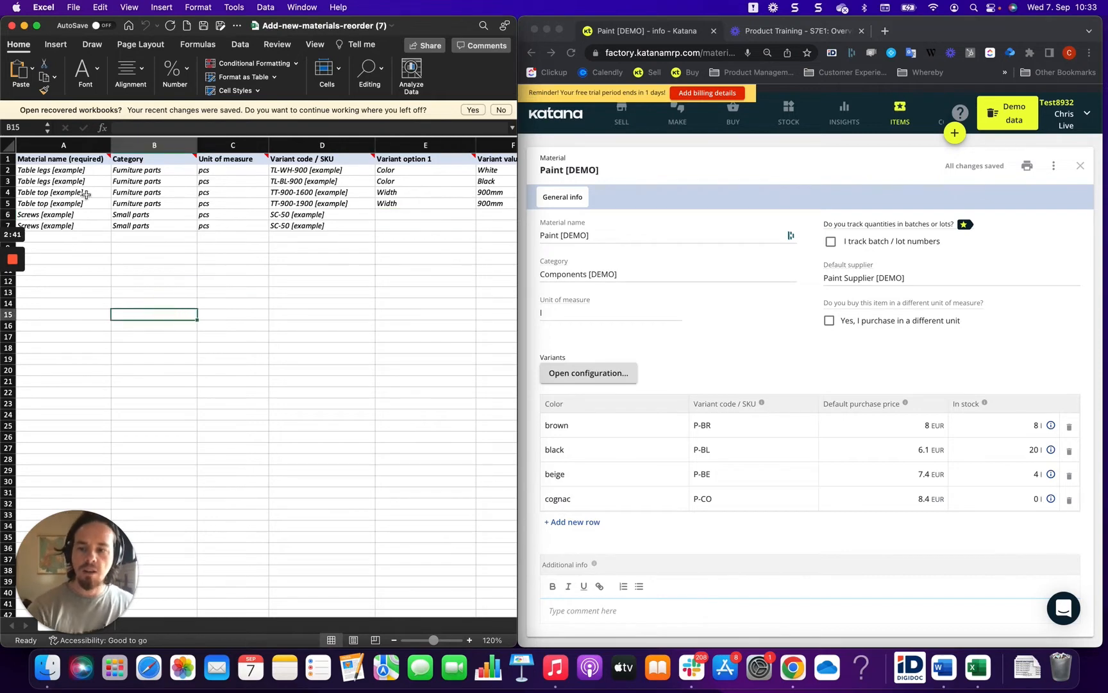
Examine the Category and Unit of measure values in rows 2 to 5 against the matching fields on the material card
left_click_drag(125, 170, 128, 205)
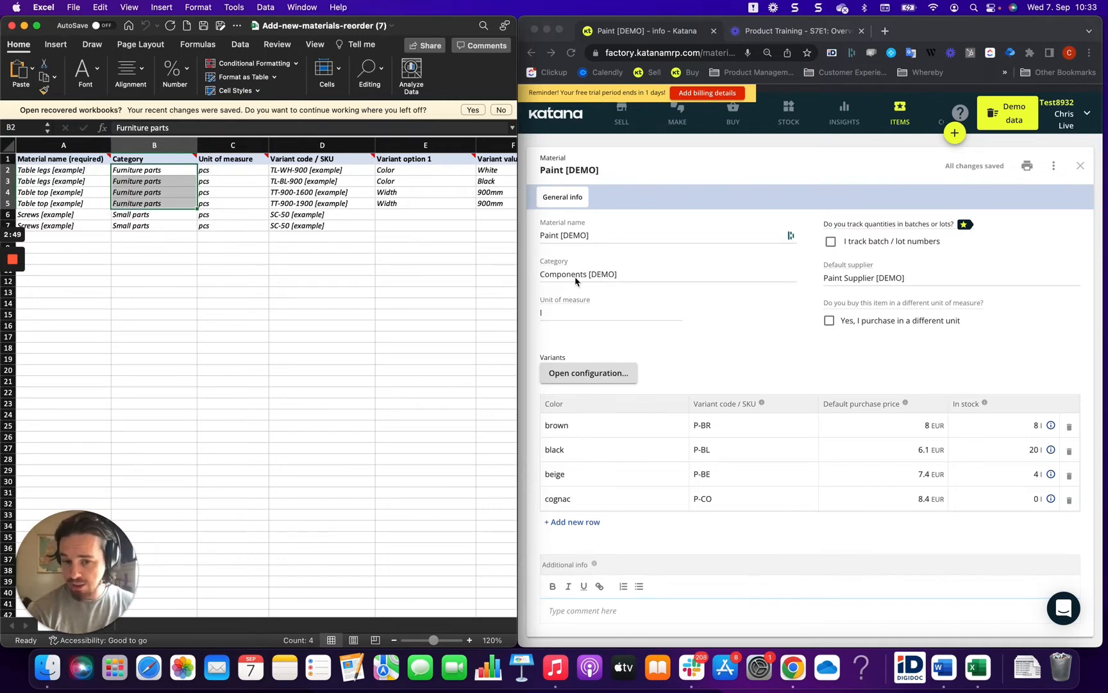
left_click(239, 290)
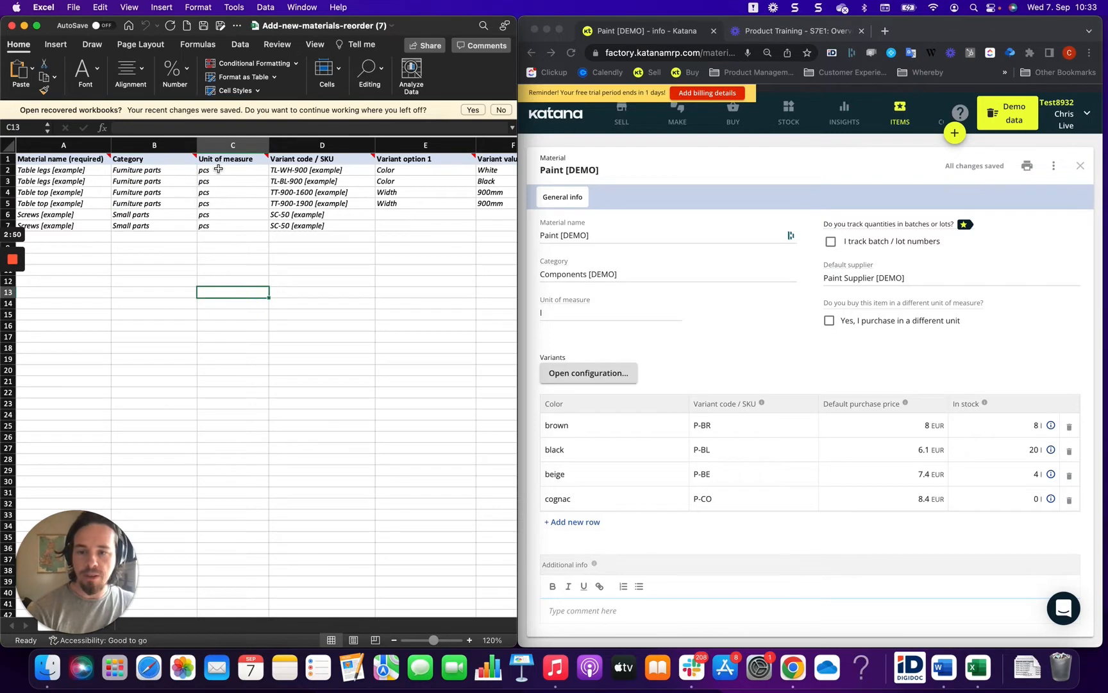
left_click_drag(219, 169, 219, 203)
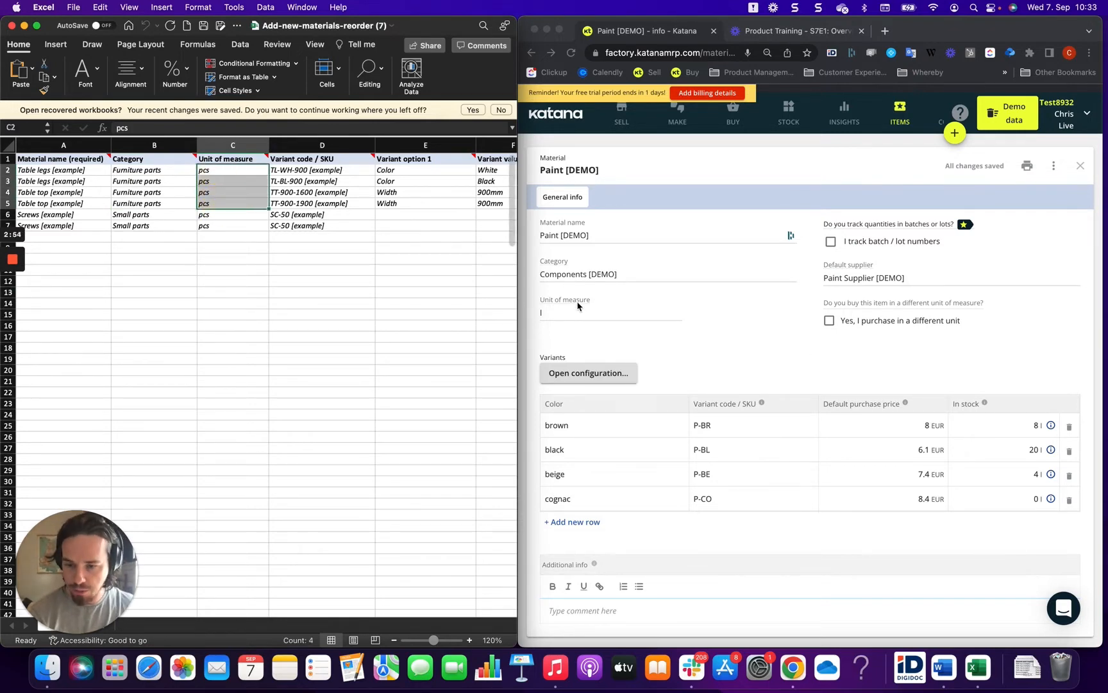
Examine the Variant code / SKU values of the example rows against the variant codes on the Paint [DEMO] card
left_click(336, 315)
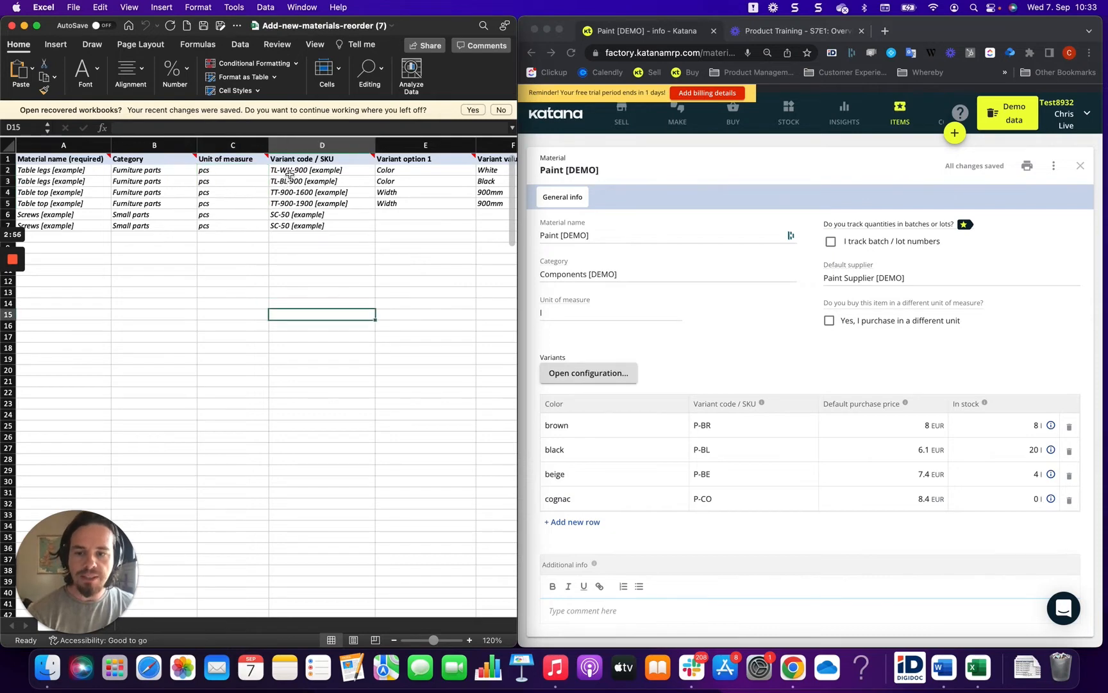
left_click_drag(292, 170, 292, 199)
left_click(326, 283)
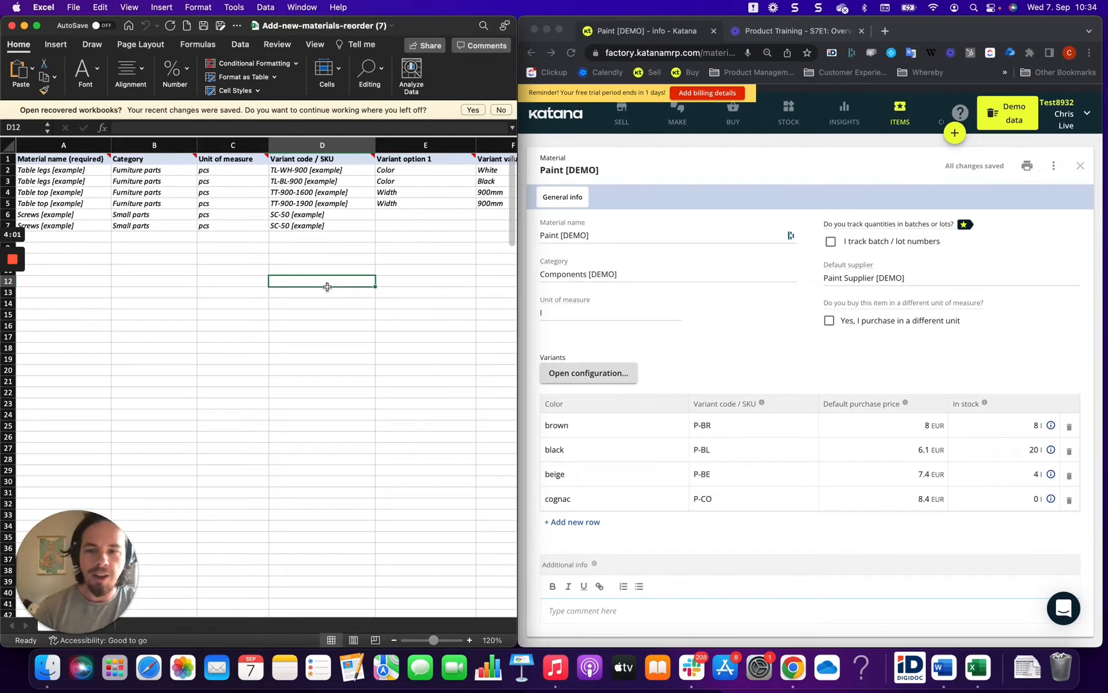
left_click_drag(296, 169, 297, 209)
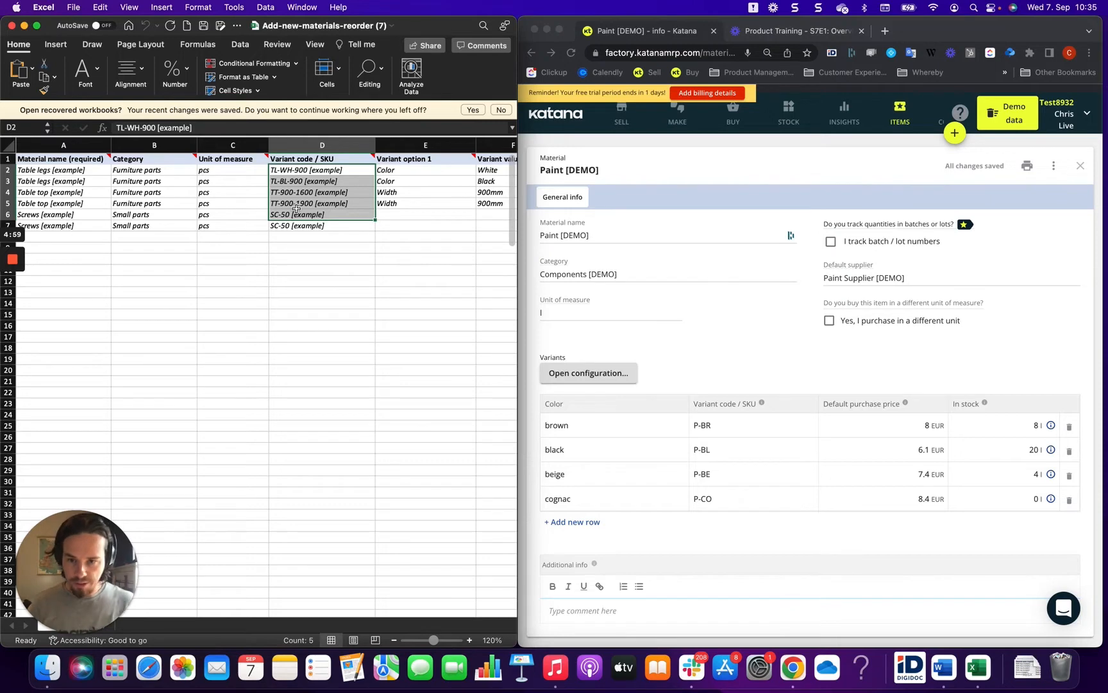
Examine the Variant option 1 entries of the Table legs rows and open the Paint [DEMO] variant configuration for comparison
scroll(379, 308, "right", 6)
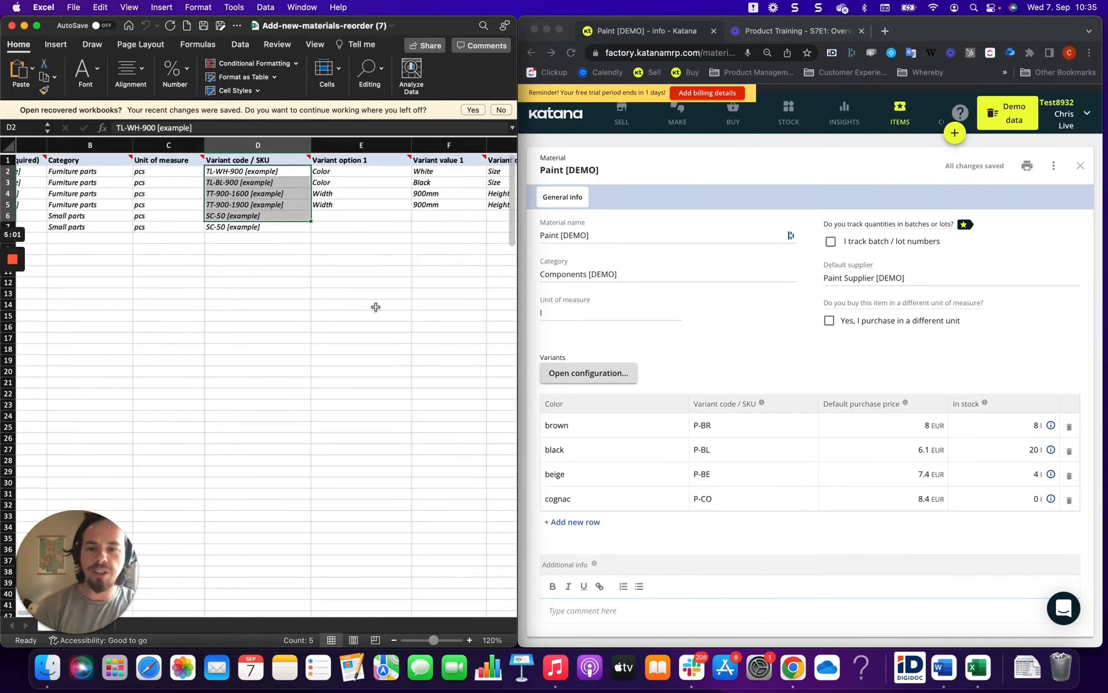
scroll(376, 308, "right", 3)
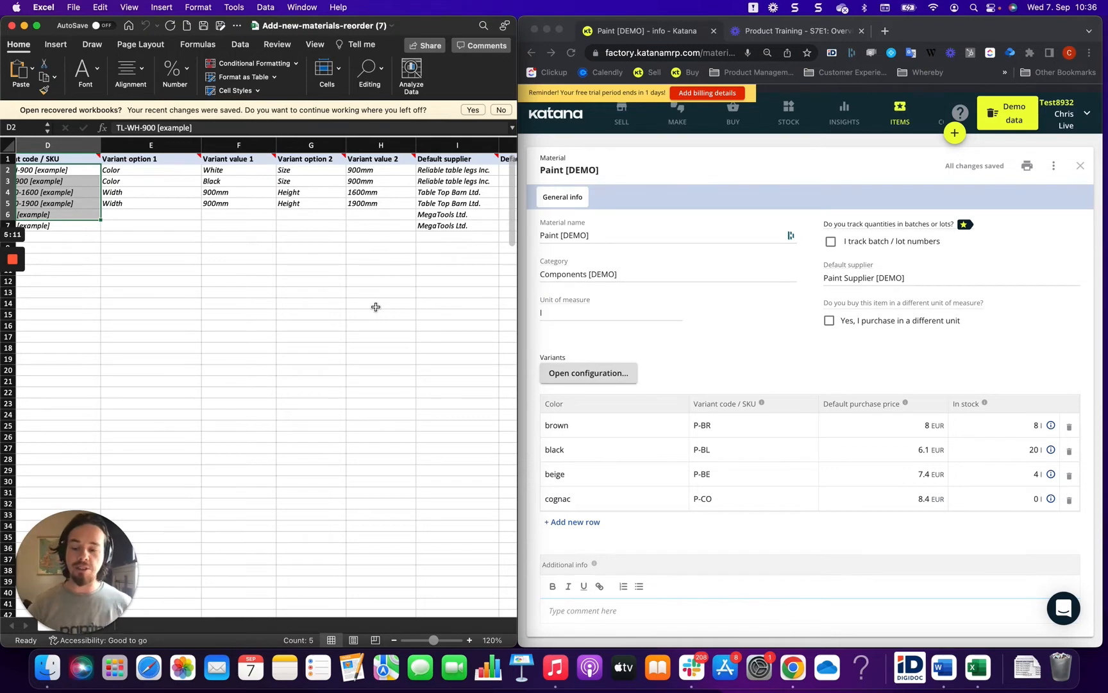
left_click(133, 170)
left_click(132, 182)
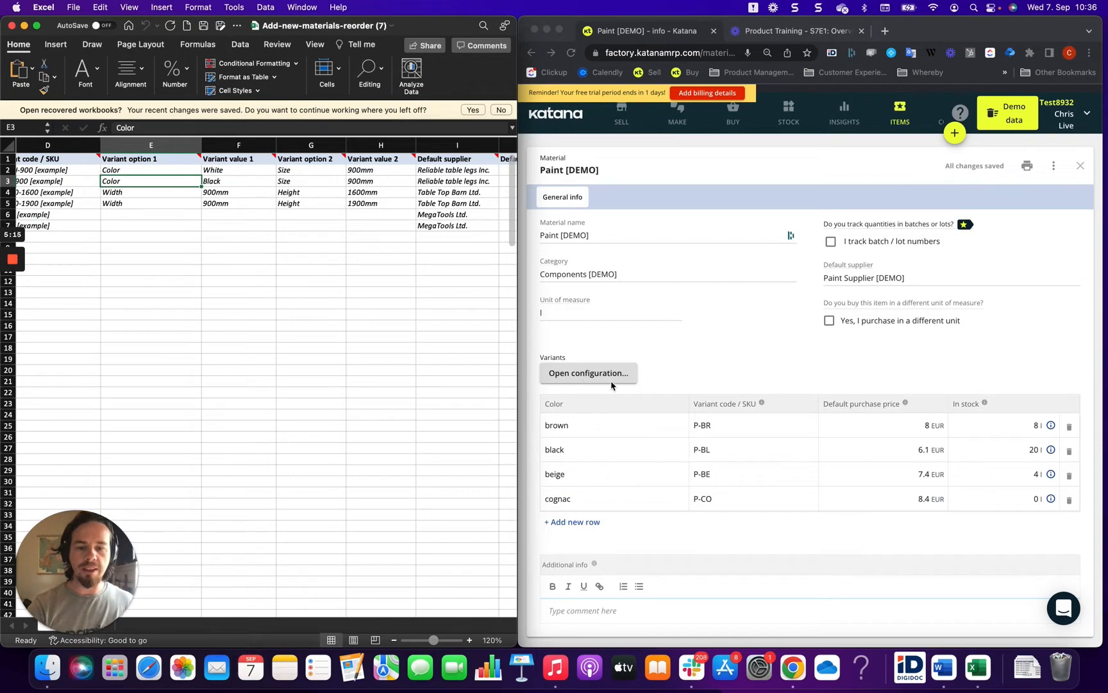
left_click(588, 377)
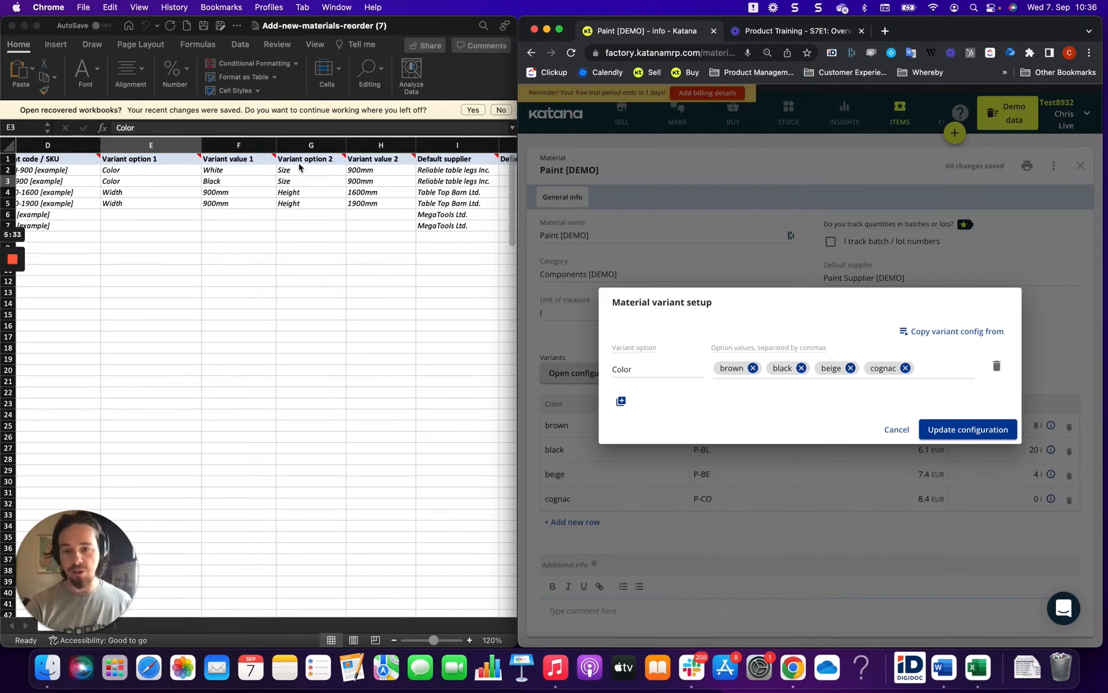
Try adding a second variant option named size in the material variant setup, and discard it without updating the configuration
left_click(621, 402)
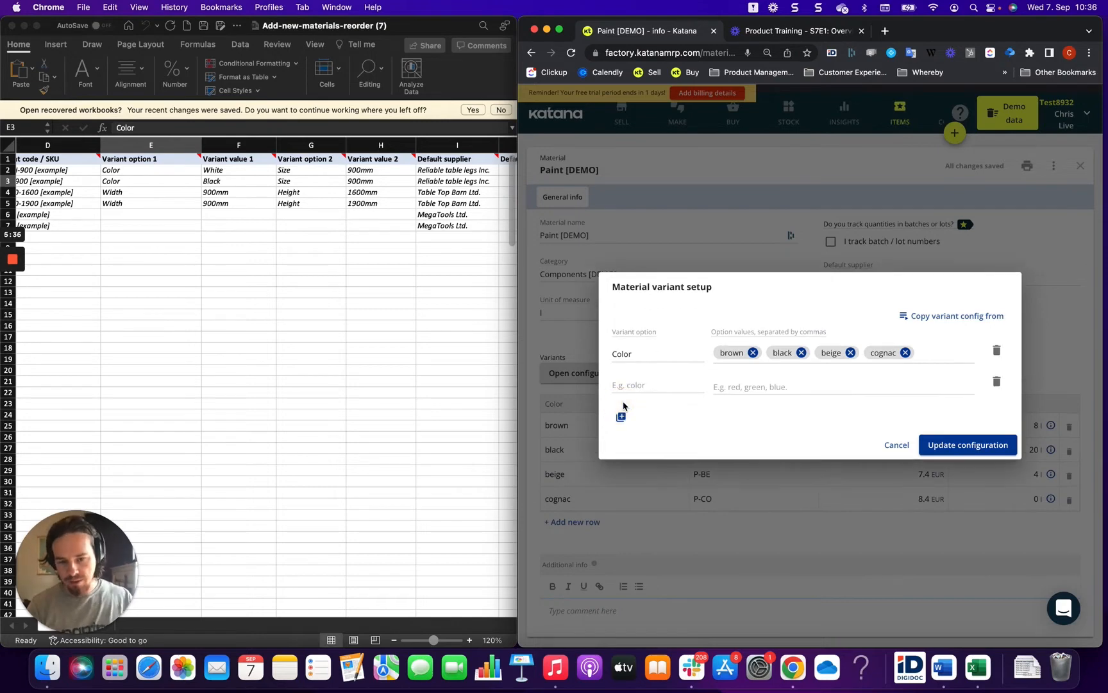
left_click(634, 384)
type("siz")
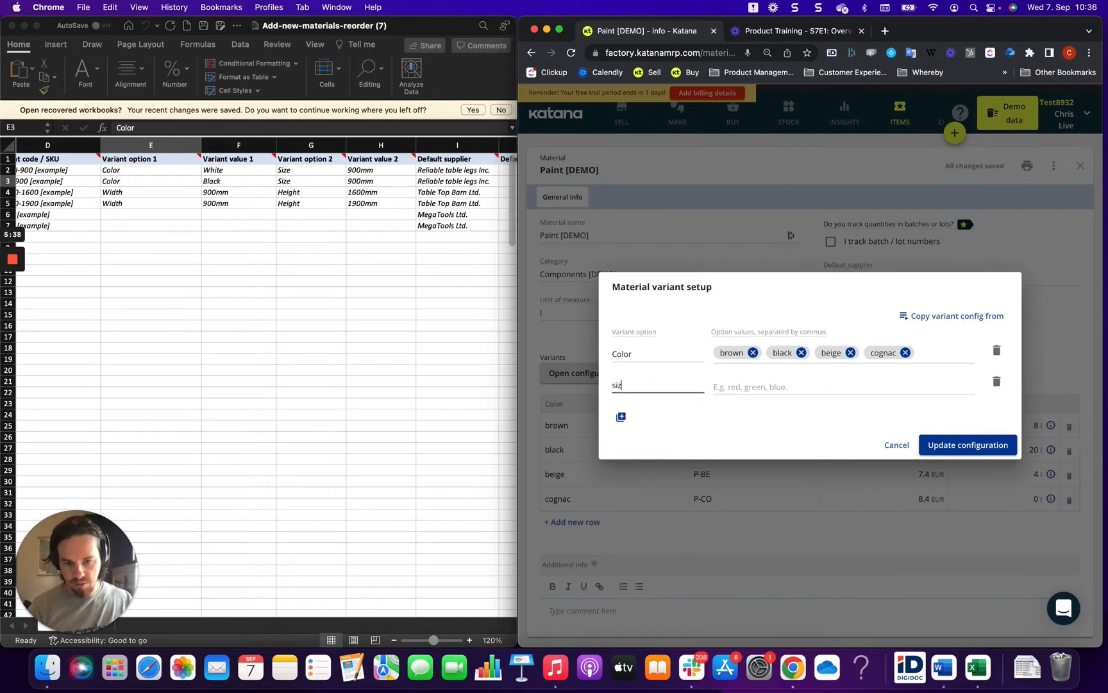
type("e")
left_click(716, 387)
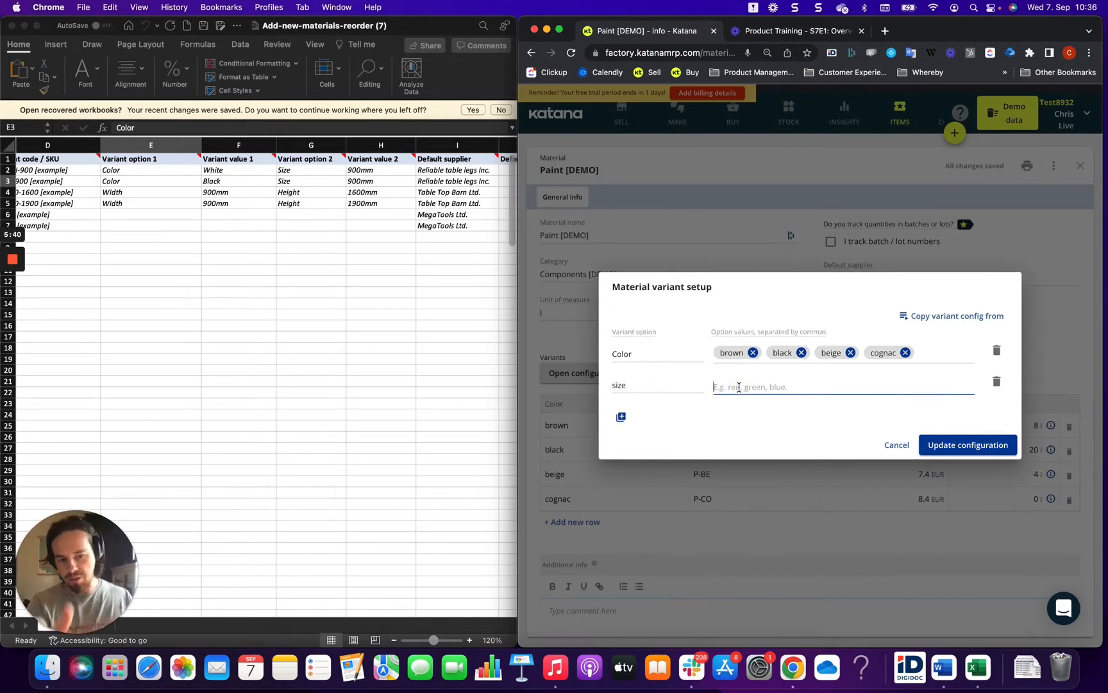
left_click(997, 382)
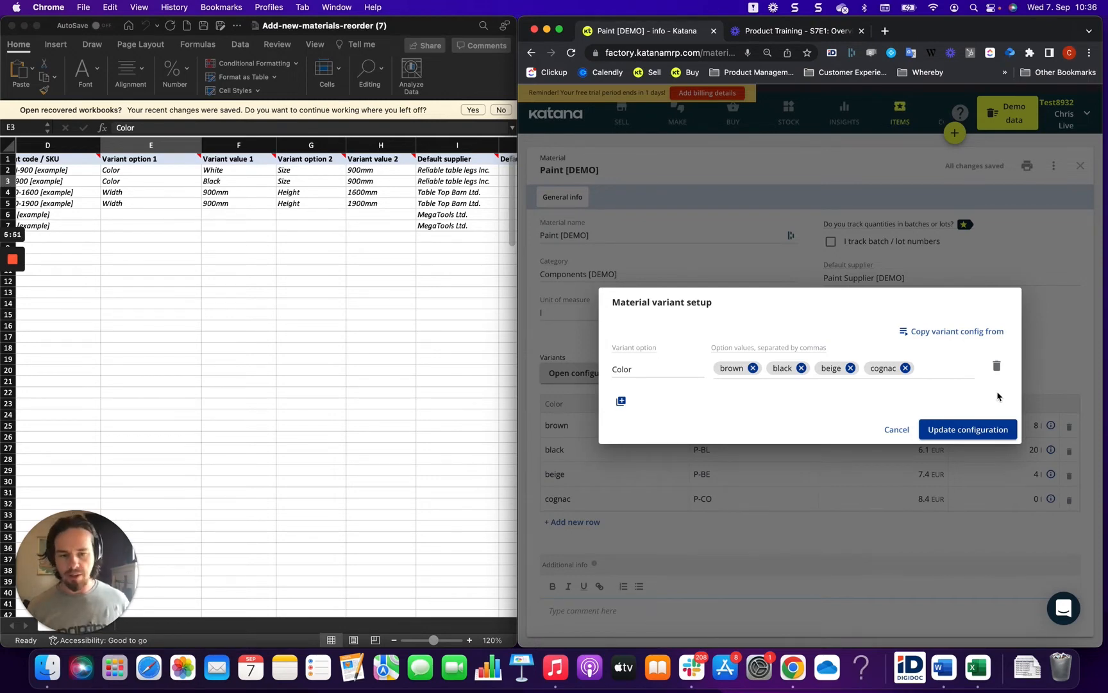
left_click(897, 430)
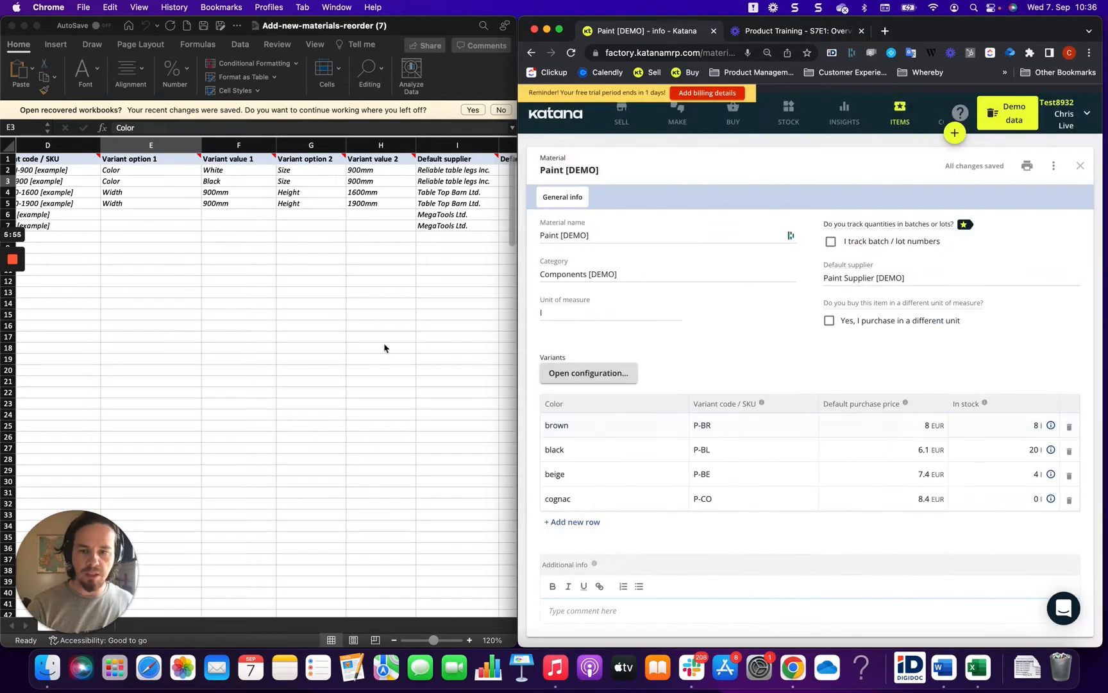
Trace the two Table legs rows across the Material name, Variant option 1 and Variant value 1 columns
scroll(109, 192, "left", 2)
scroll(109, 191, "left", 2)
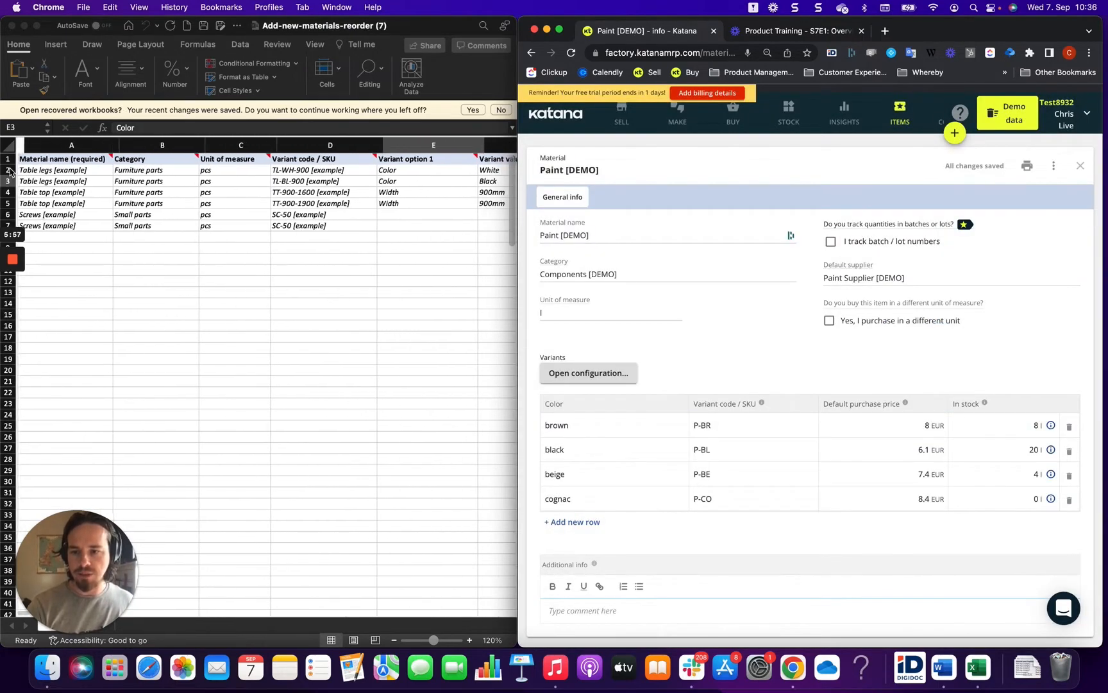
left_click(30, 169)
left_click_drag(29, 169, 30, 180)
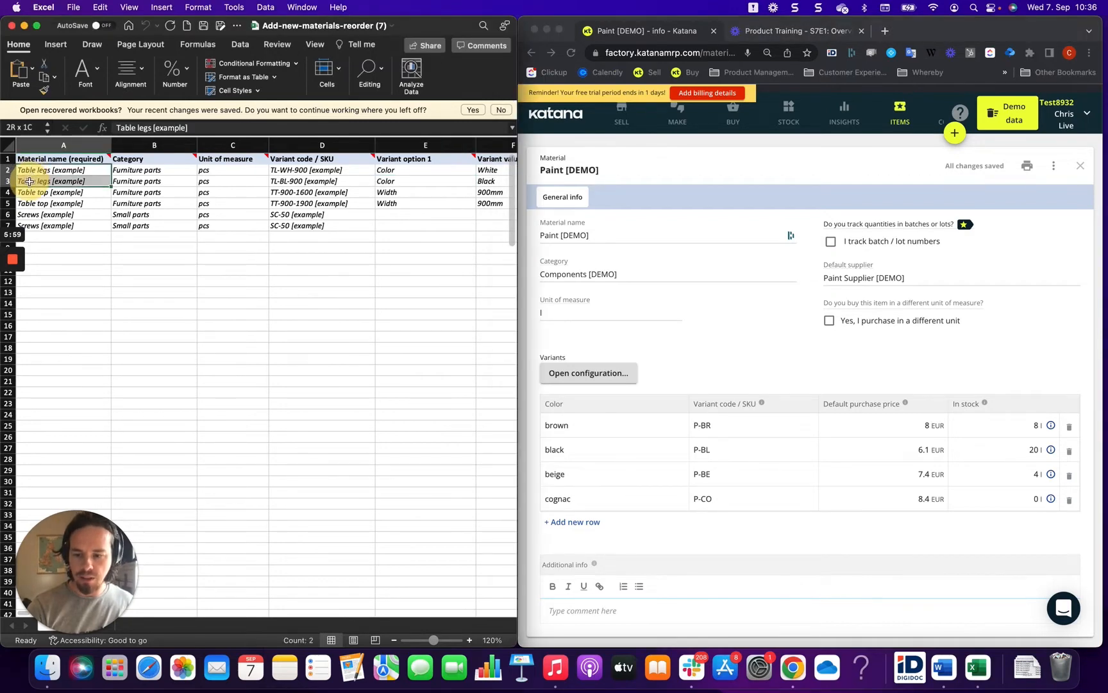
scroll(317, 279, "right", 2)
scroll(317, 279, "right", 2)
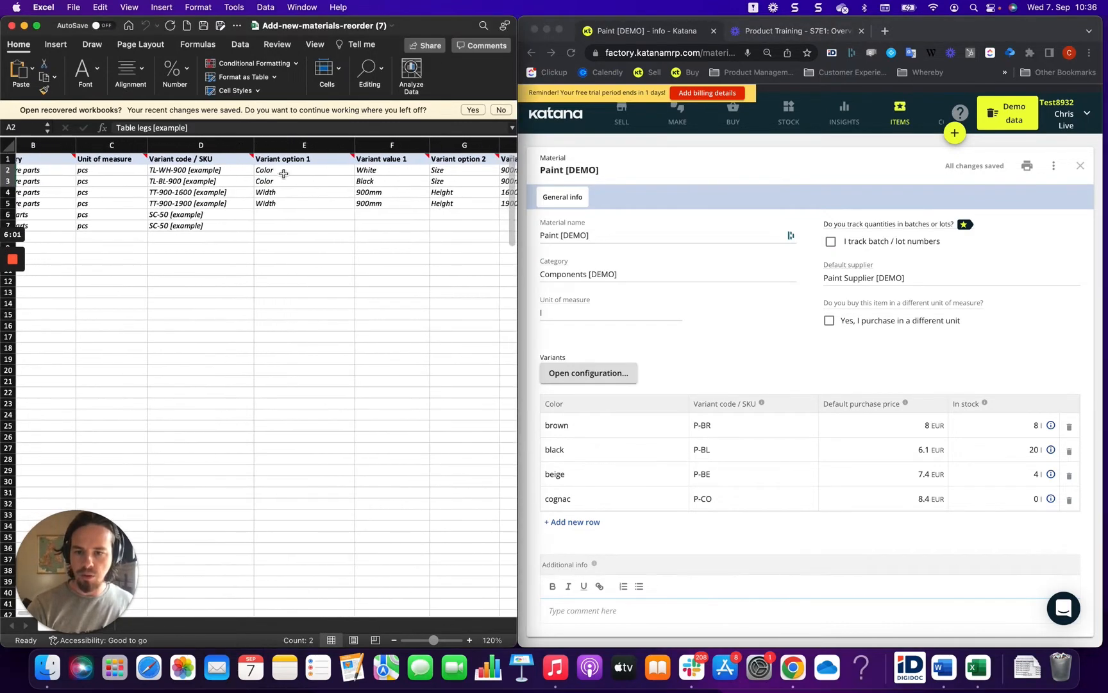
left_click_drag(280, 169, 279, 181)
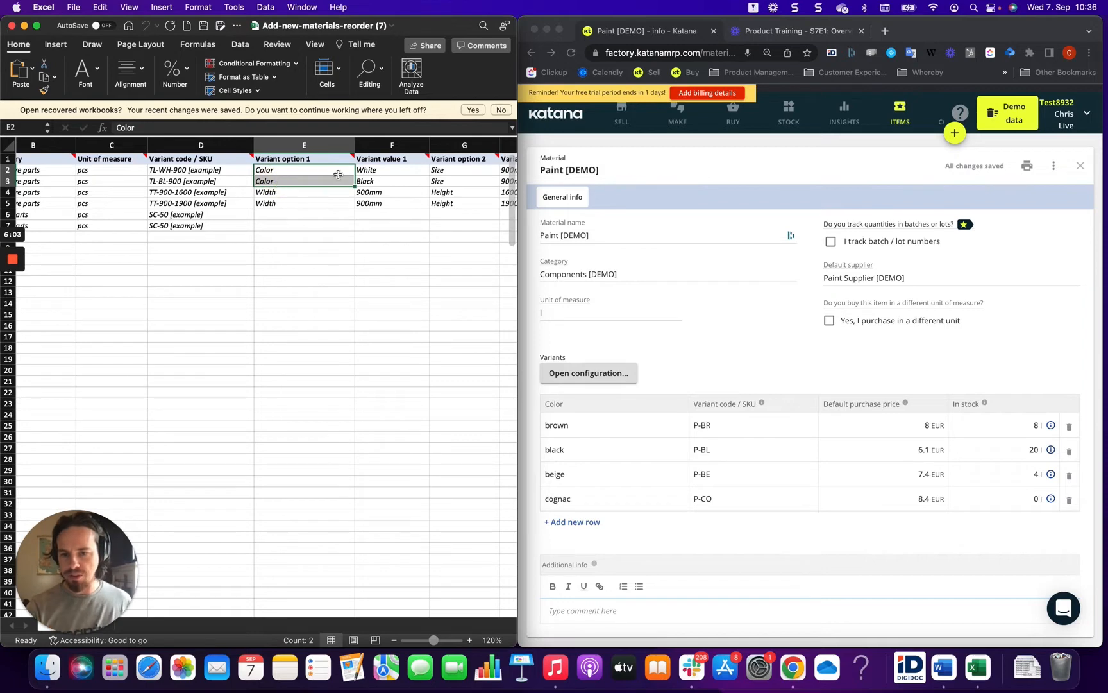
left_click_drag(383, 170, 381, 183)
Check how the Color option in rows 2 and 3 pairs with the Variant value 1 entries White and Black
left_click(267, 172)
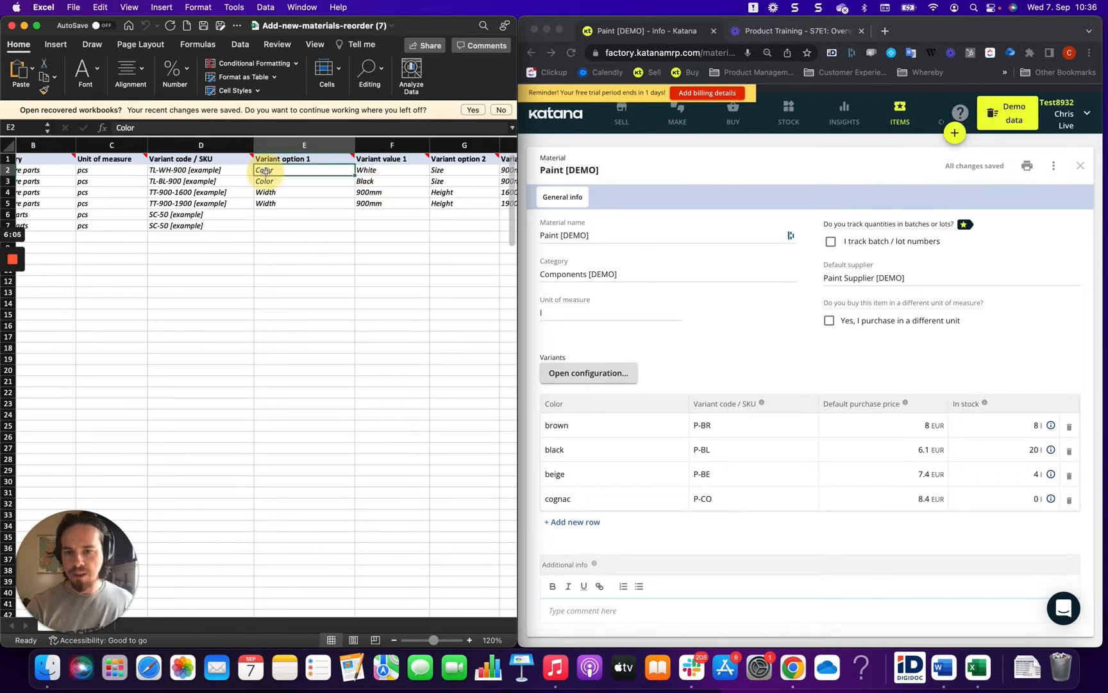
left_click(270, 191)
left_click(270, 174)
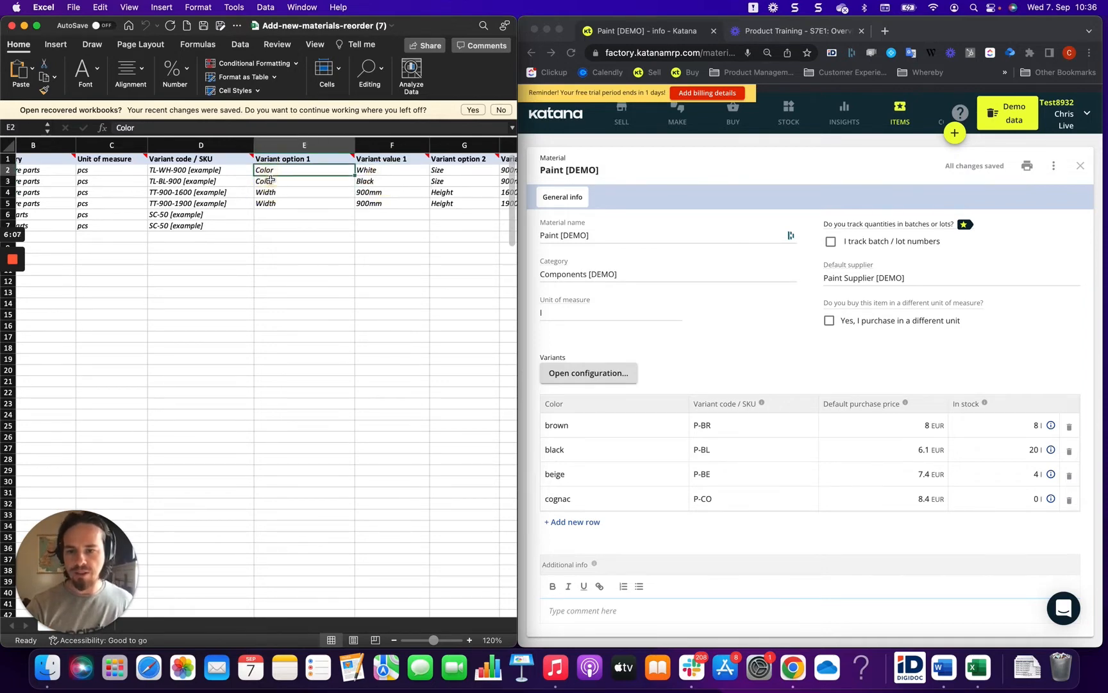
left_click(269, 181)
left_click(369, 171)
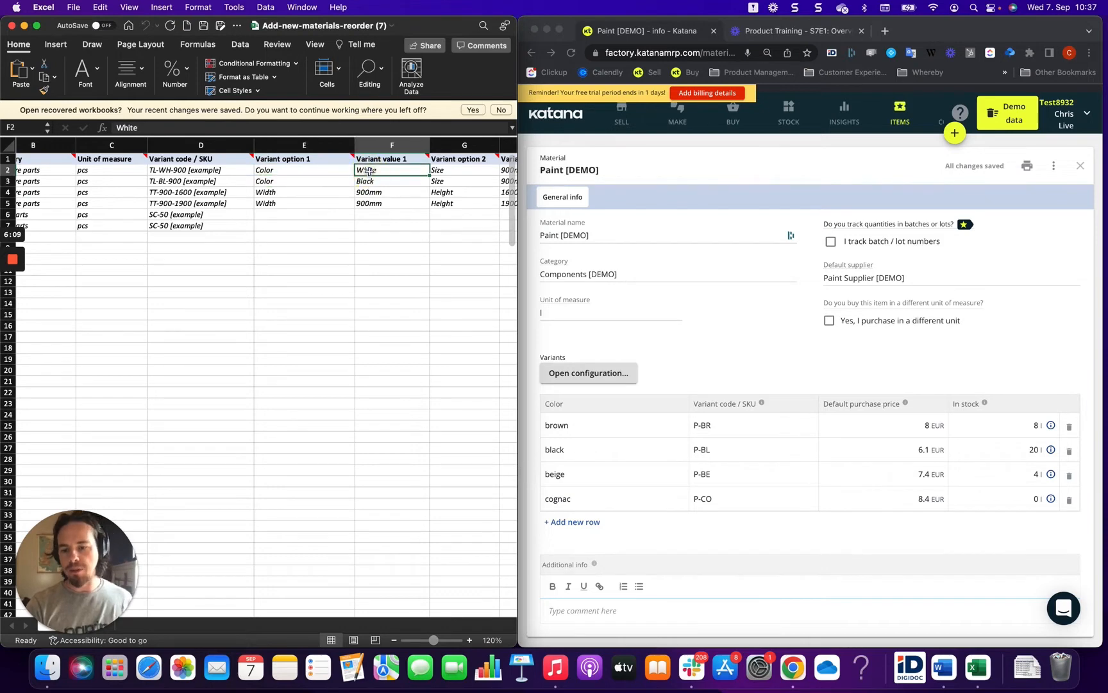
left_click(375, 183)
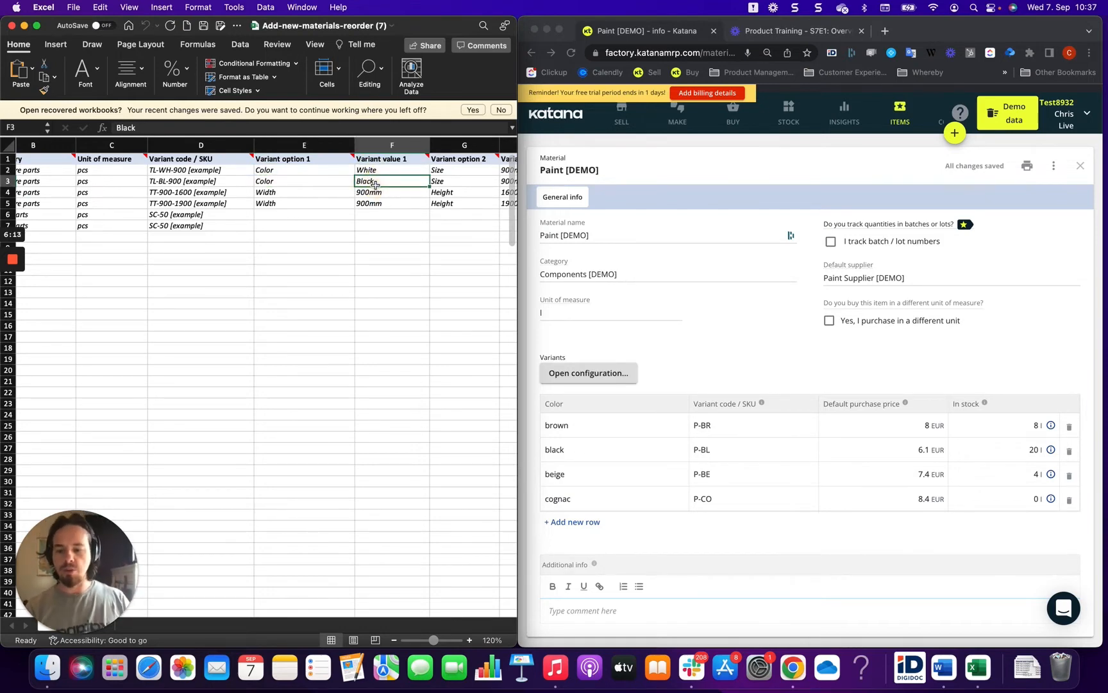
Compare the Color entries in Variant option 1 with the Color column of the Paint [DEMO] variants table
left_click(275, 169)
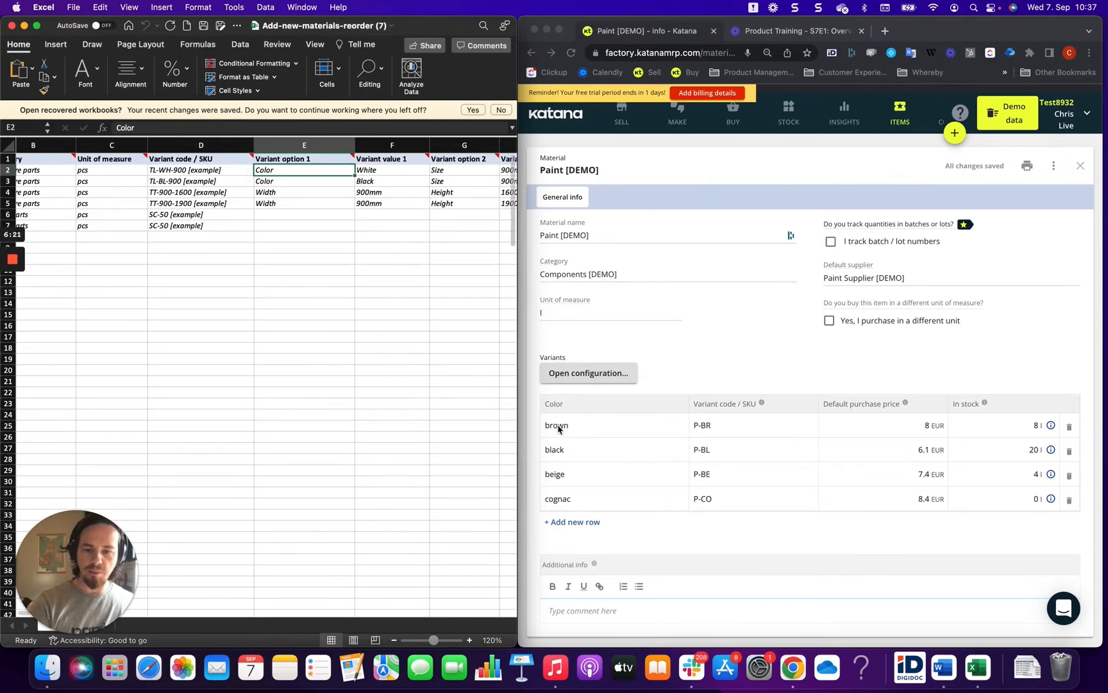
left_click(680, 330)
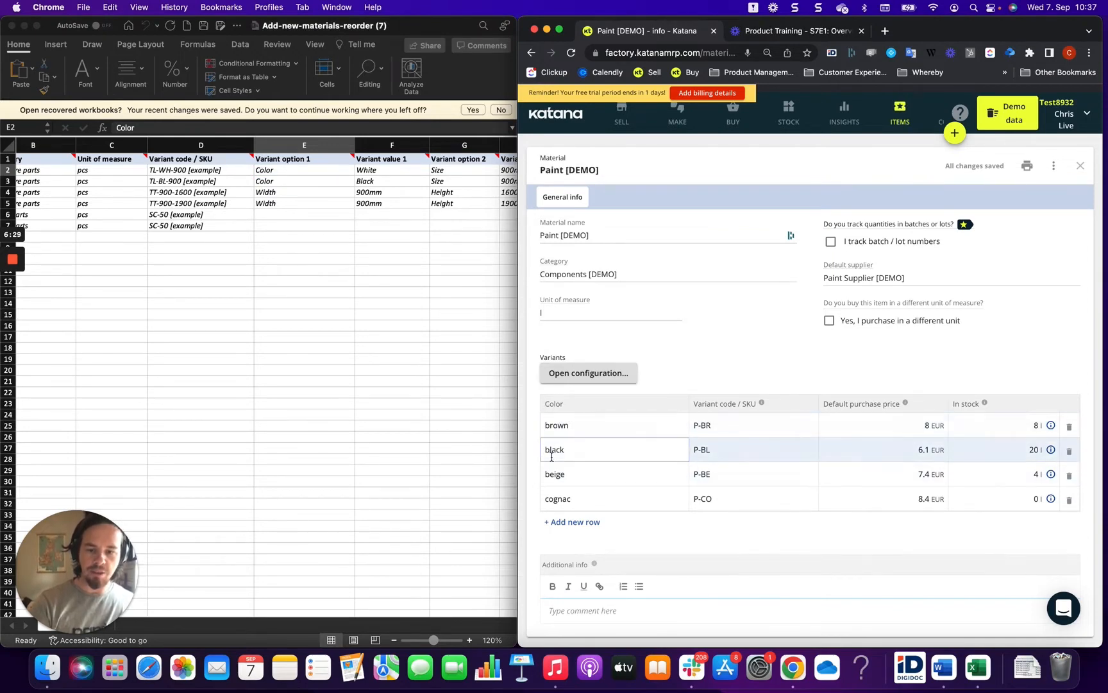
left_click(321, 183)
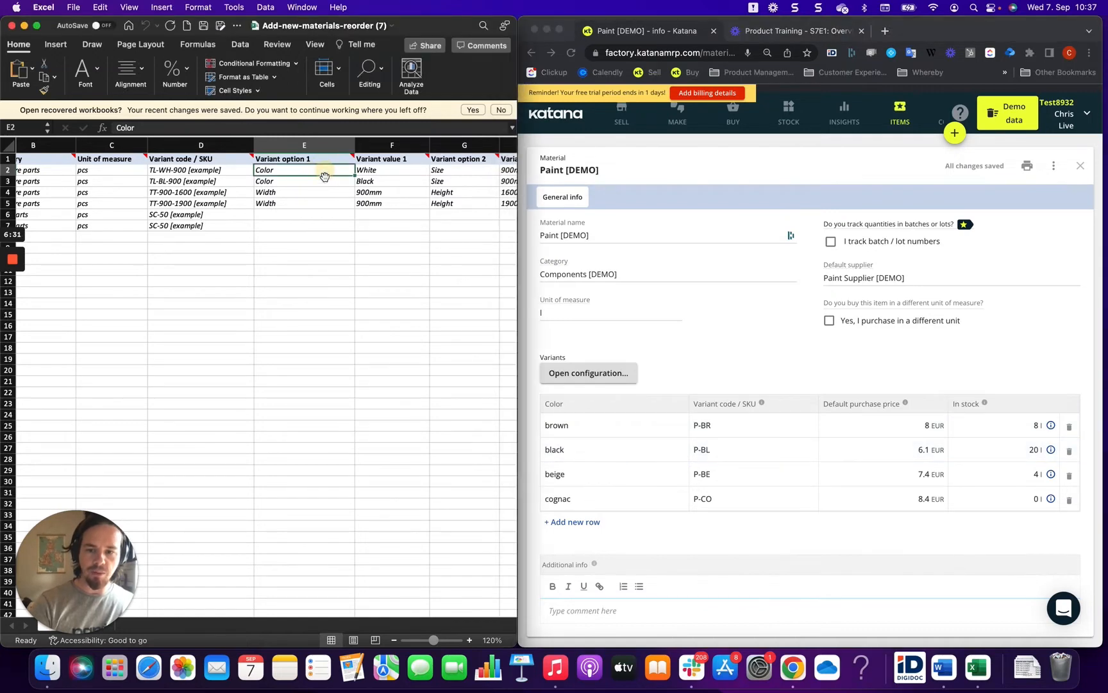
left_click(322, 170)
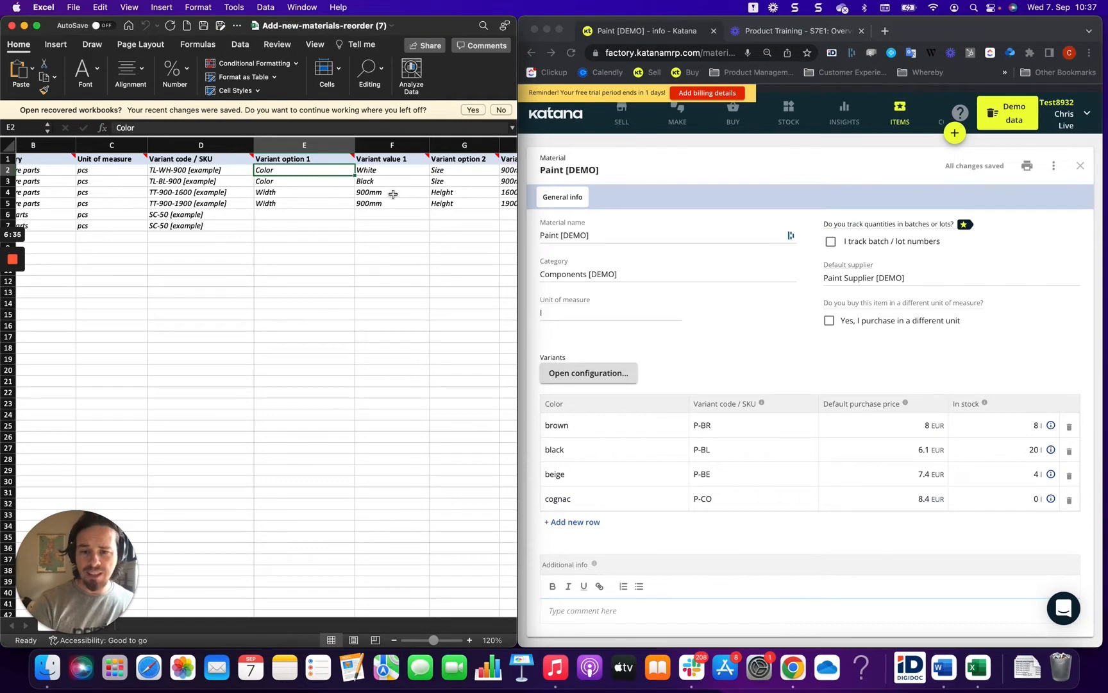
Examine the Variant option 2 and Variant value 2 entries of the two Table legs rows
scroll(393, 194, "right", 2)
scroll(392, 194, "up", 1)
scroll(393, 194, "right", 3)
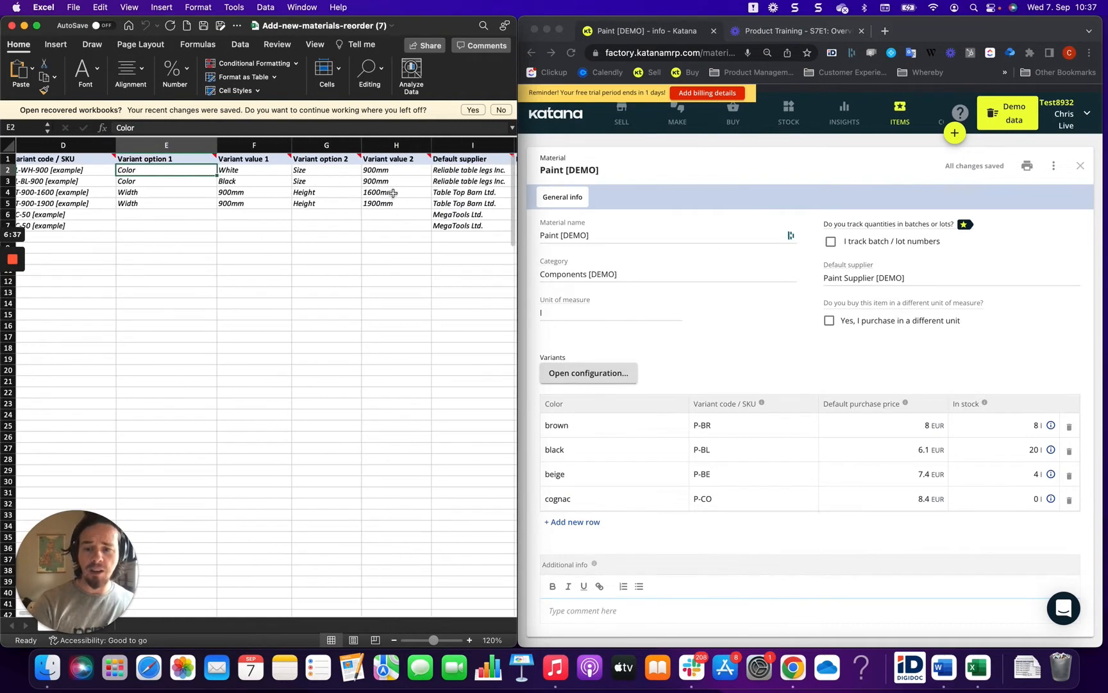
left_click_drag(320, 167, 310, 177)
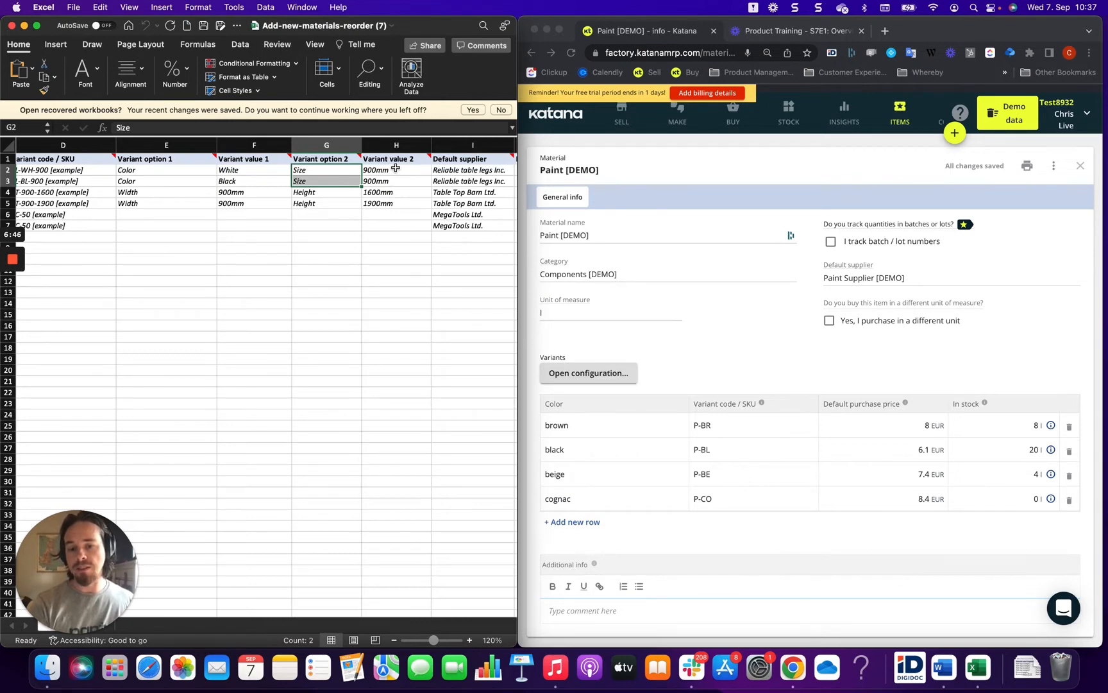
left_click_drag(396, 168, 392, 179)
key("cmd+c")
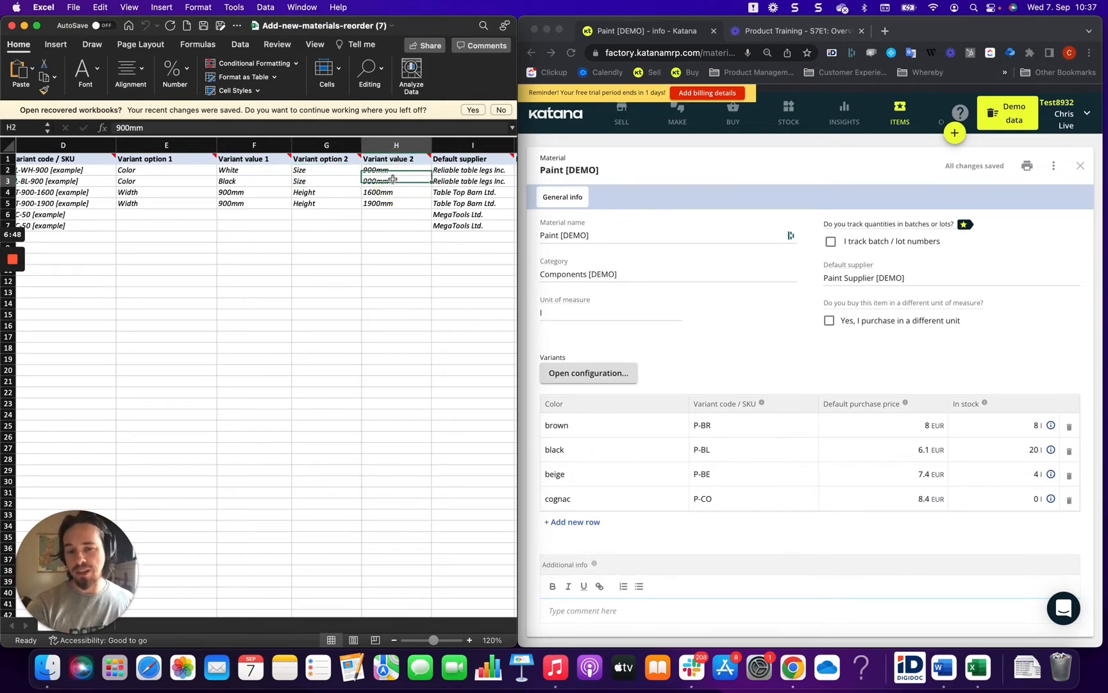
left_click(392, 179)
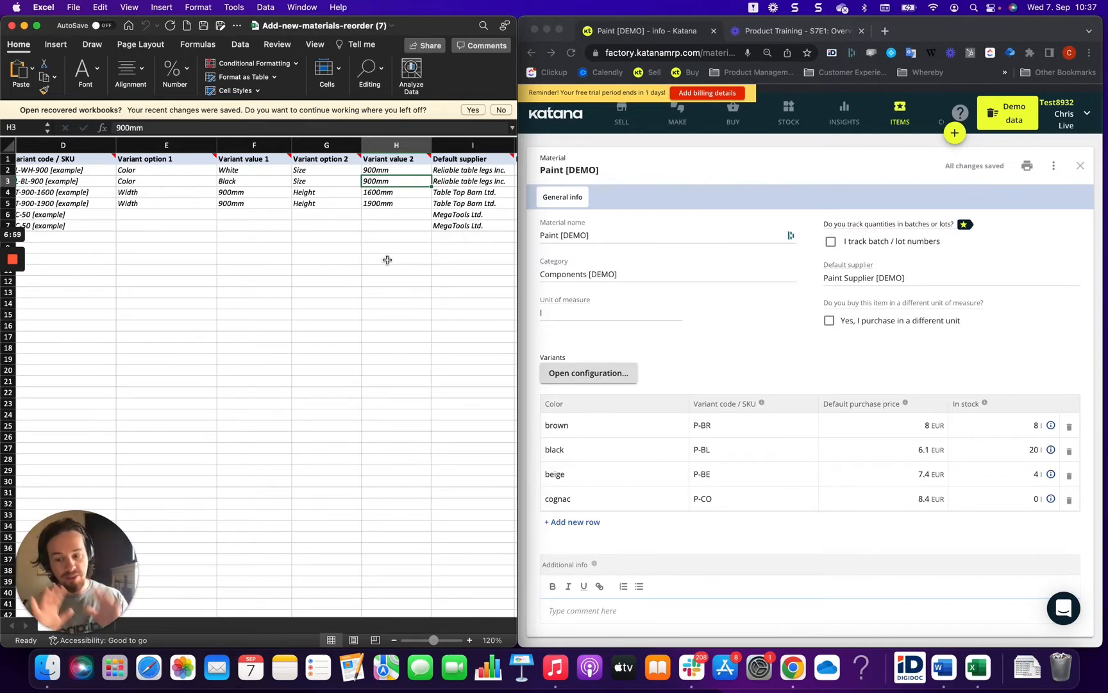
Review the paired column headers for variant options 1 and 2 and their values, including the Variant option 1 note
scroll(317, 342, "right", 3)
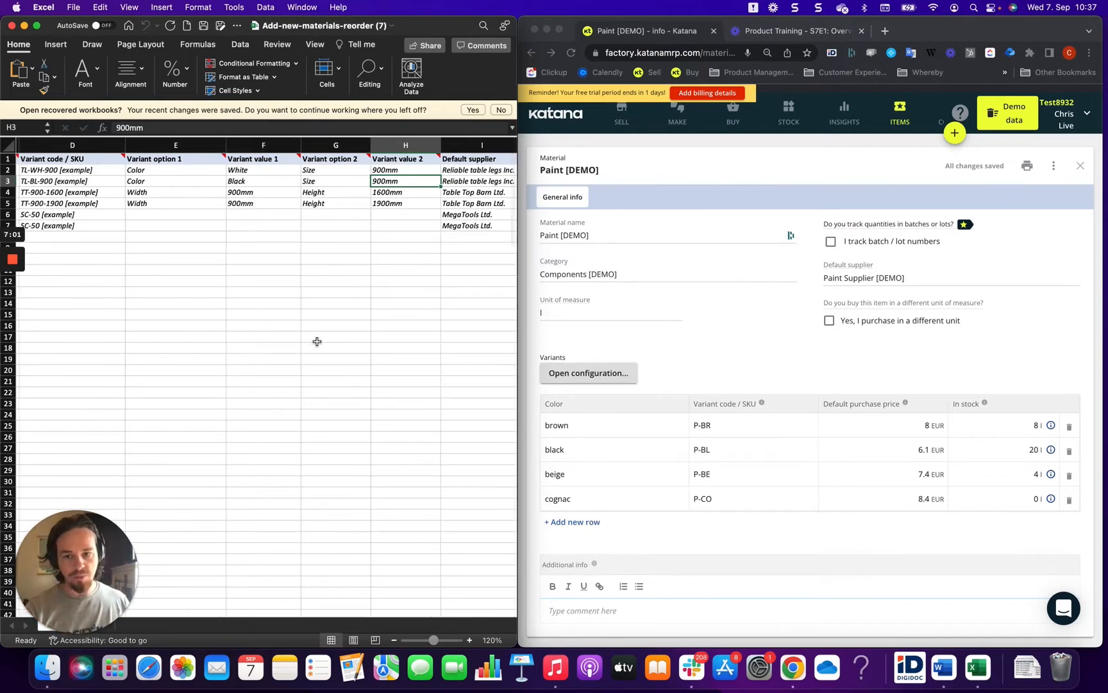
scroll(317, 341, "left", 4)
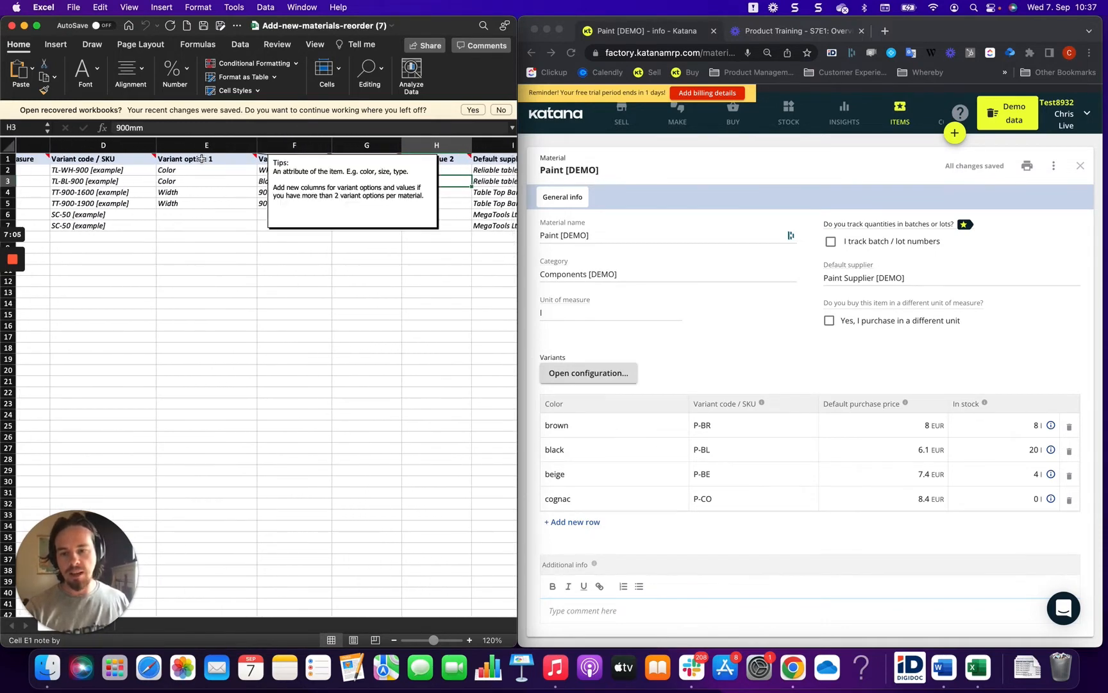
left_click_drag(191, 160, 282, 158)
scroll(350, 240, "right", 4)
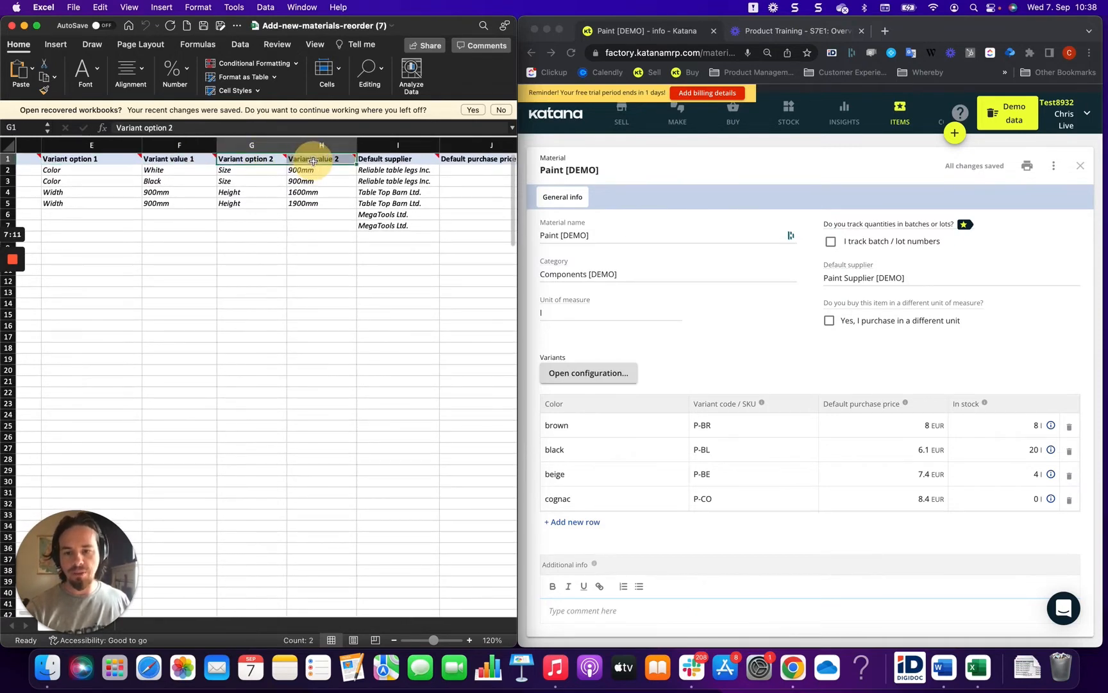
left_click(318, 259)
left_click(319, 272)
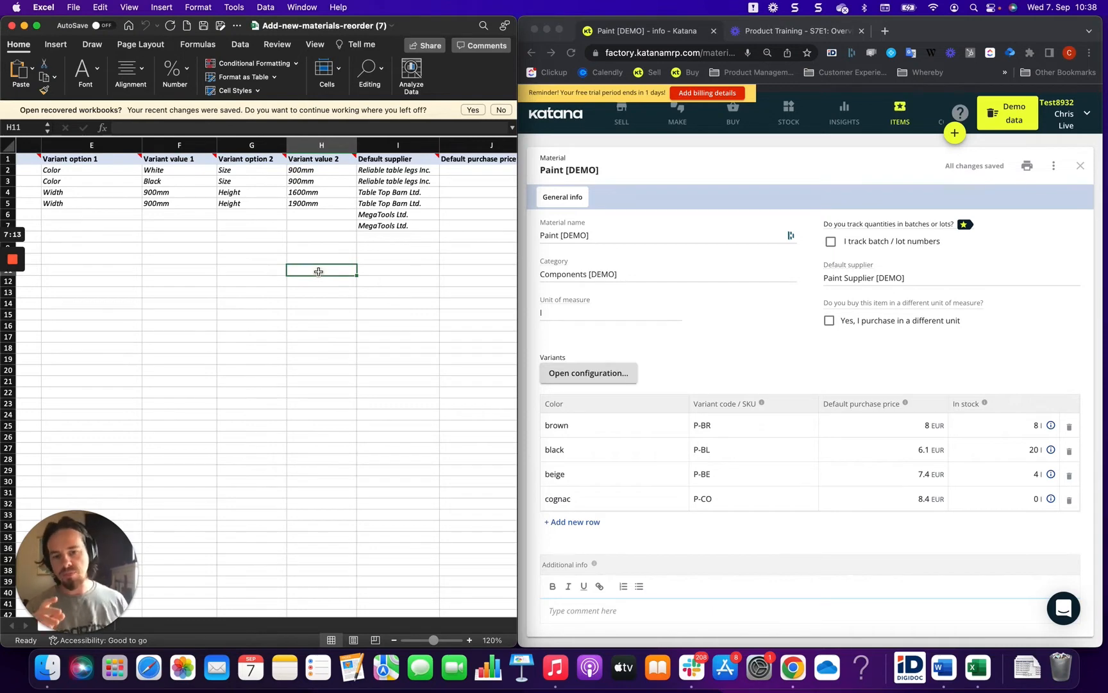
Open the Paint [DEMO] variant configuration and add four blank variant option rows below Color
left_click(605, 377)
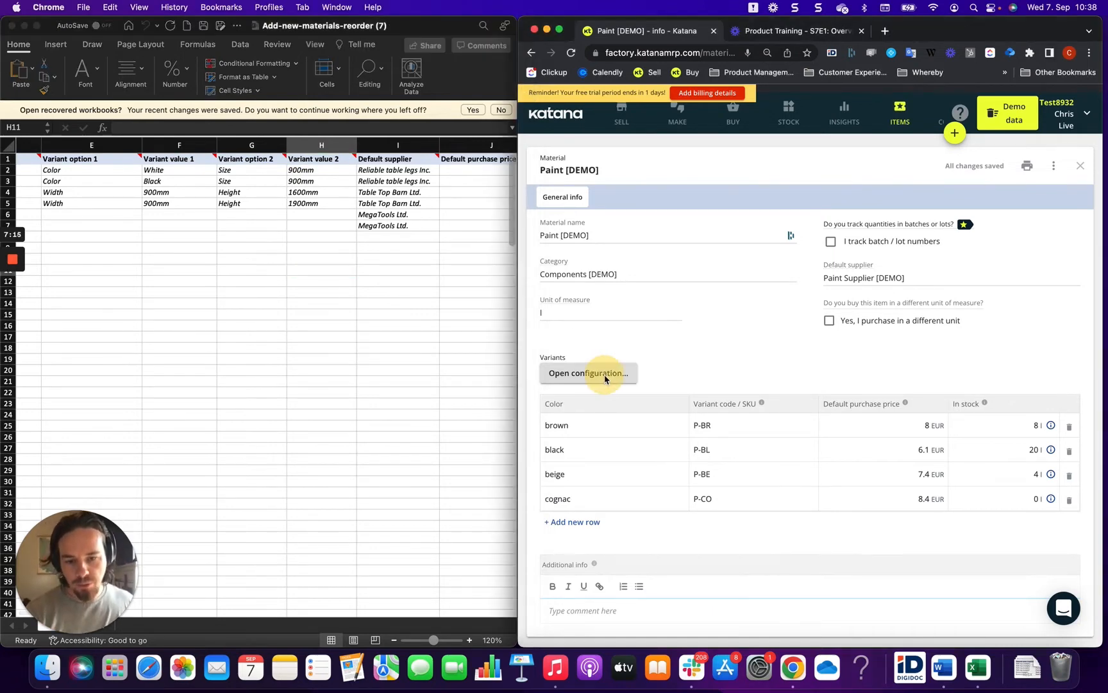
left_click(621, 401)
left_click(621, 416)
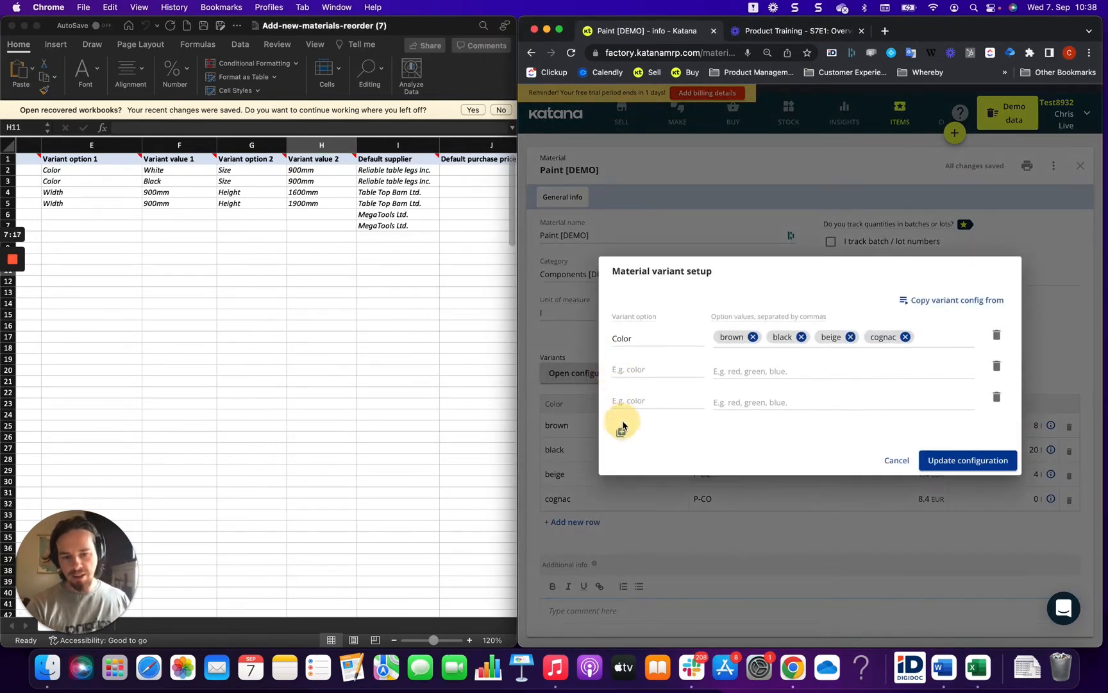
left_click(621, 432)
left_click(621, 448)
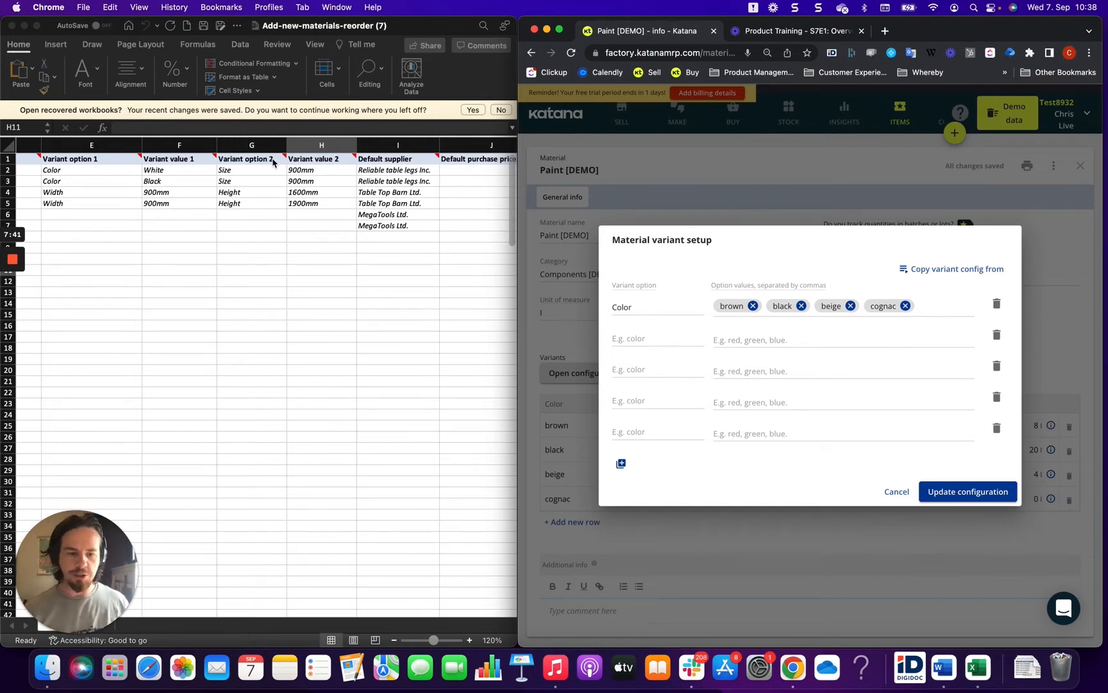
Discard the Paint [DEMO] variant setup changes and insert two blank columns before Default supplier in the materials template
left_click(899, 493)
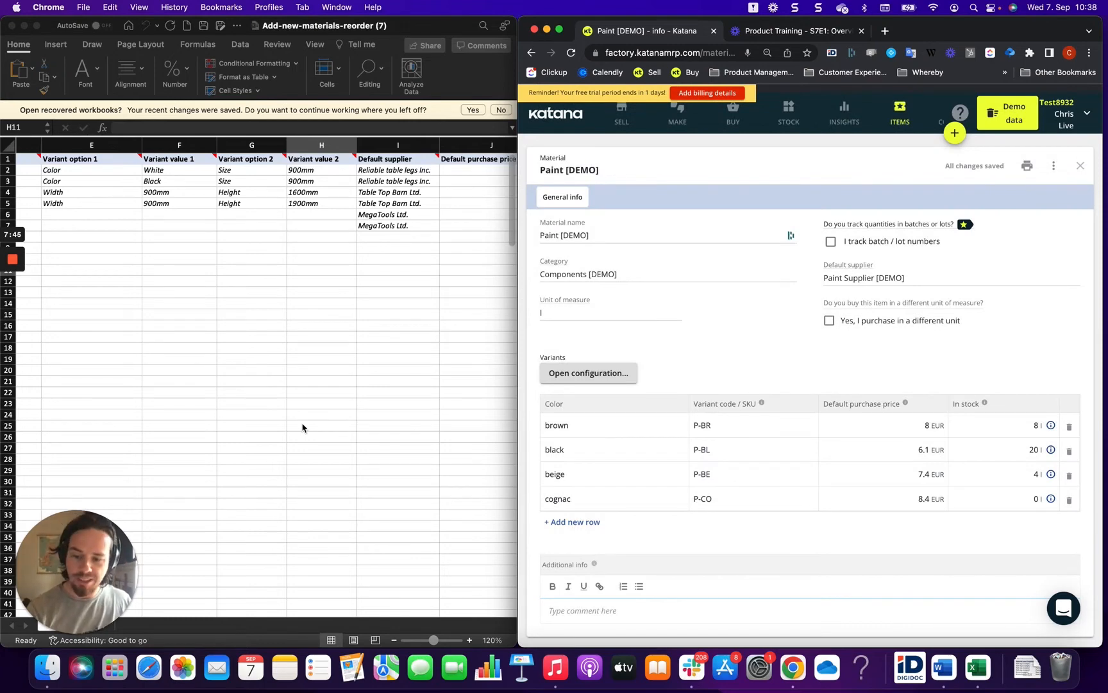
scroll(302, 427, "right", 2)
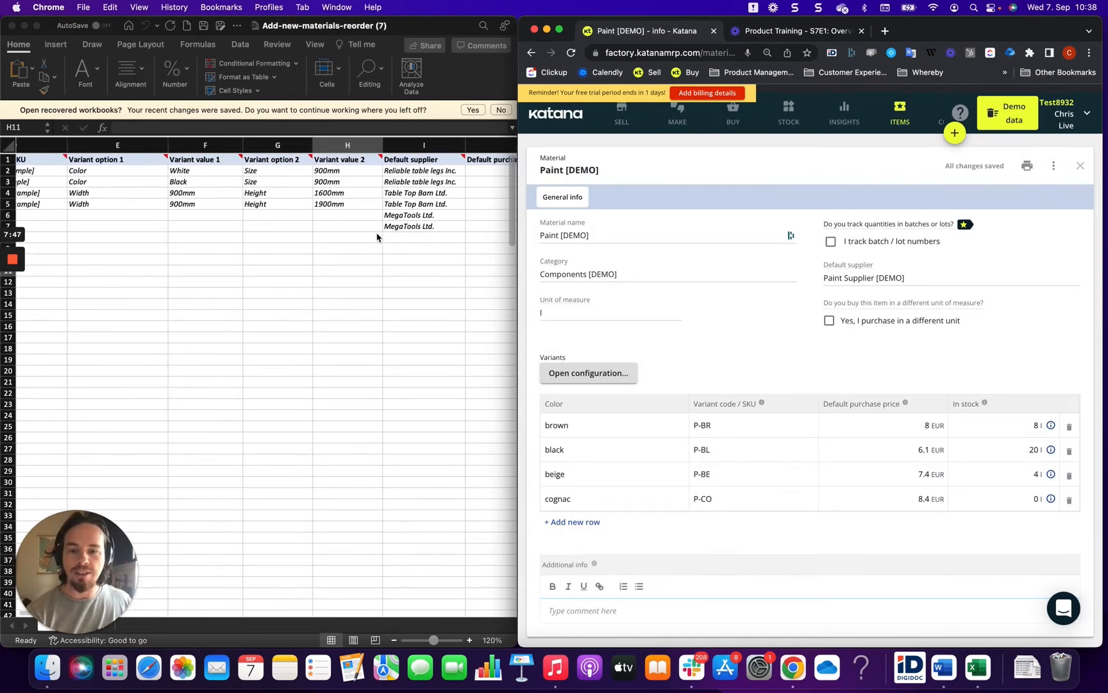
left_click(378, 149)
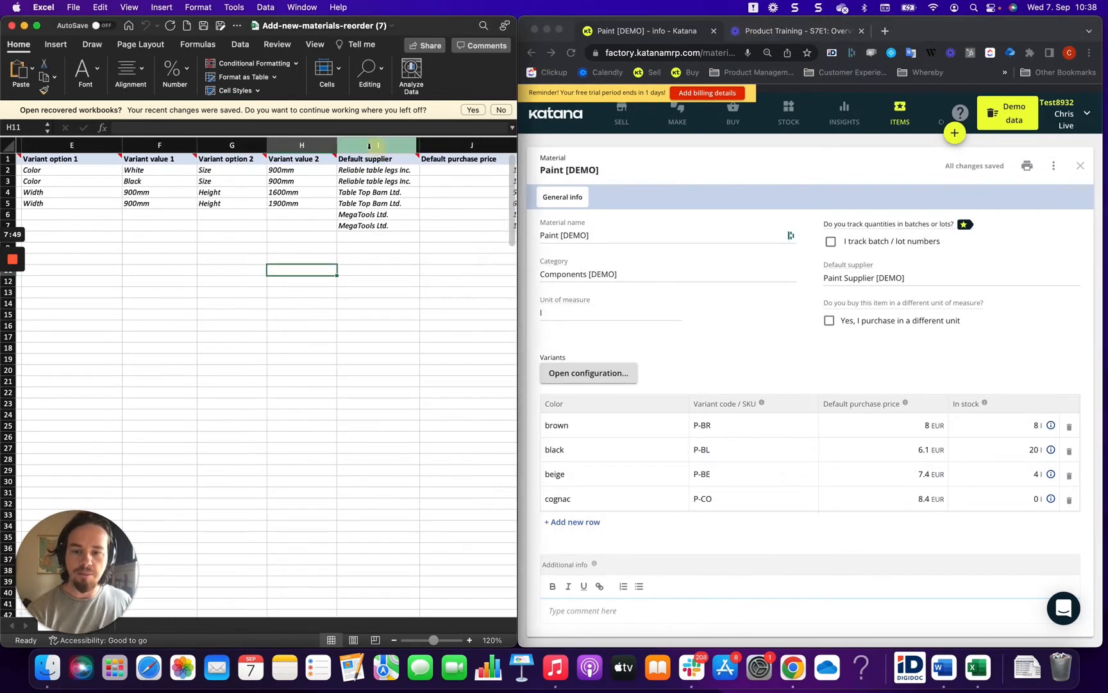
left_click(367, 146)
right_click(368, 146)
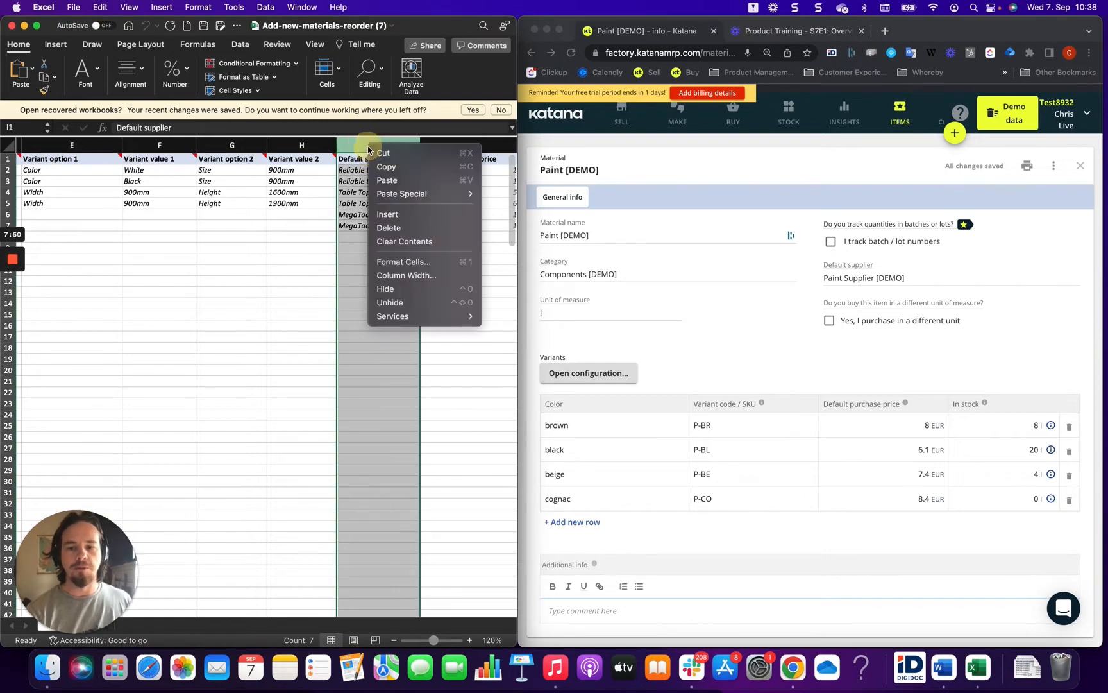
left_click(384, 213)
right_click(366, 142)
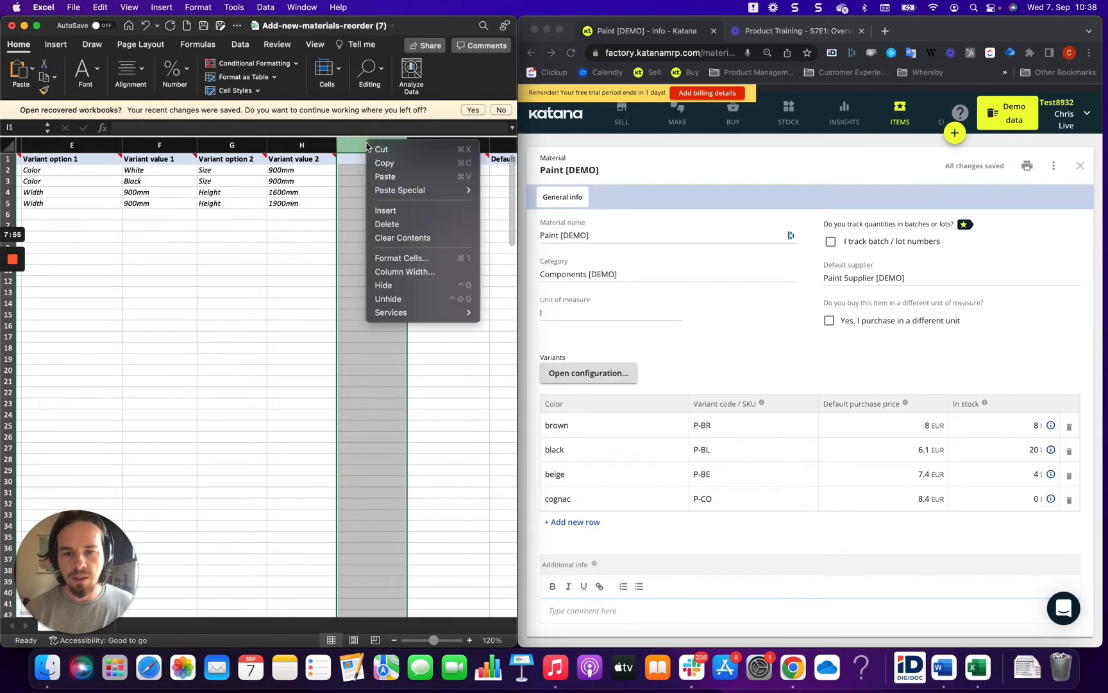
left_click(383, 217)
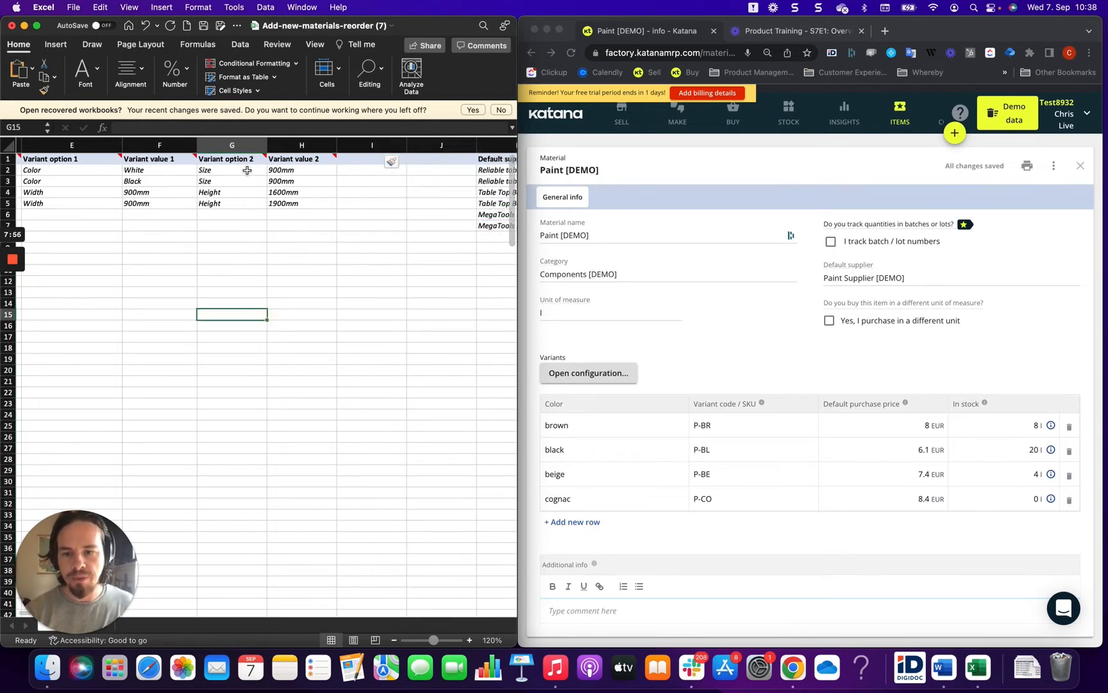
Copy the Variant option 2 and Variant value 2 headers into the two blank columns before Default supplier
left_click(267, 160)
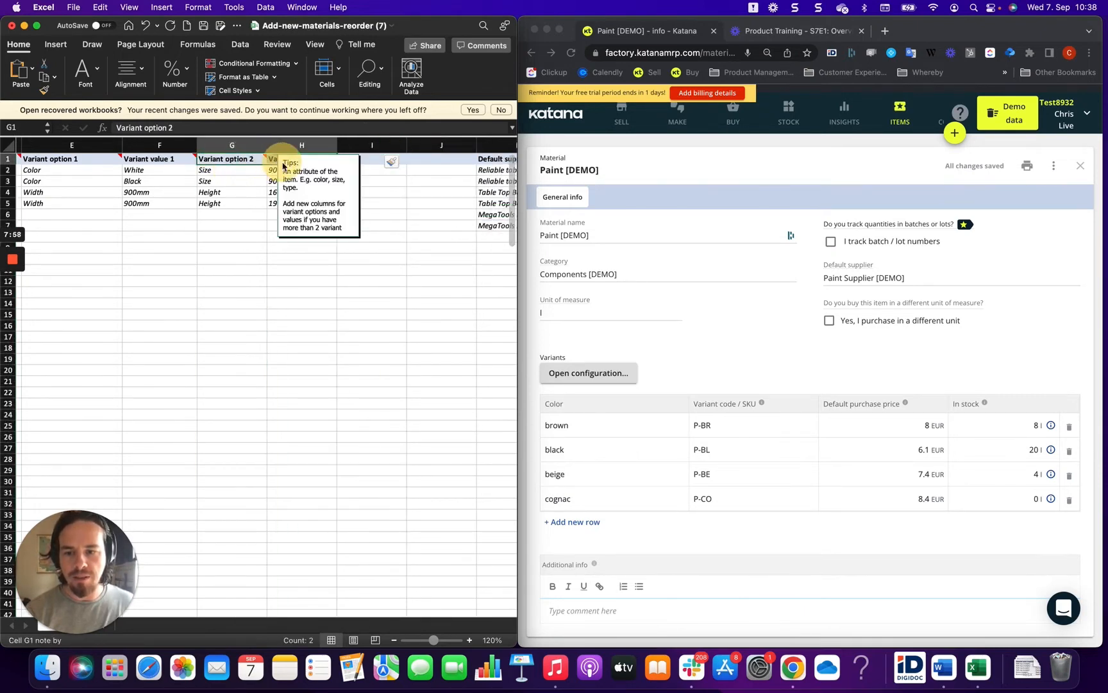
left_click_drag(269, 160, 324, 161)
key("super+c")
left_click(362, 160)
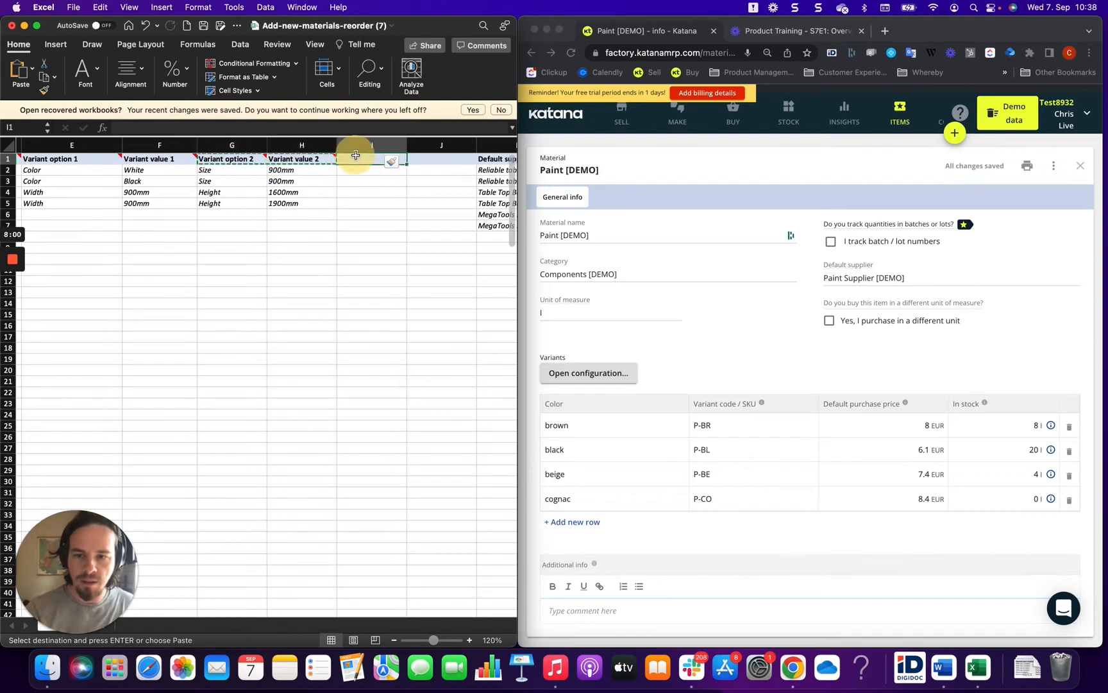
key("super+v")
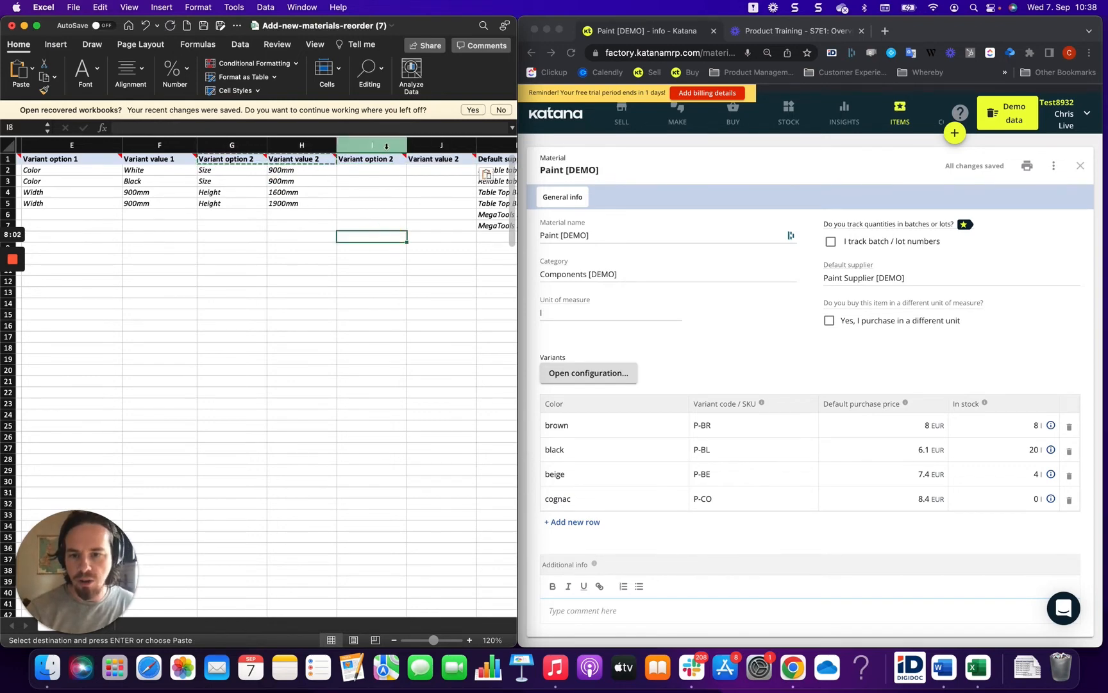
Rename the two copied headers as Variant option 3 and Variant value 3
left_click(394, 161)
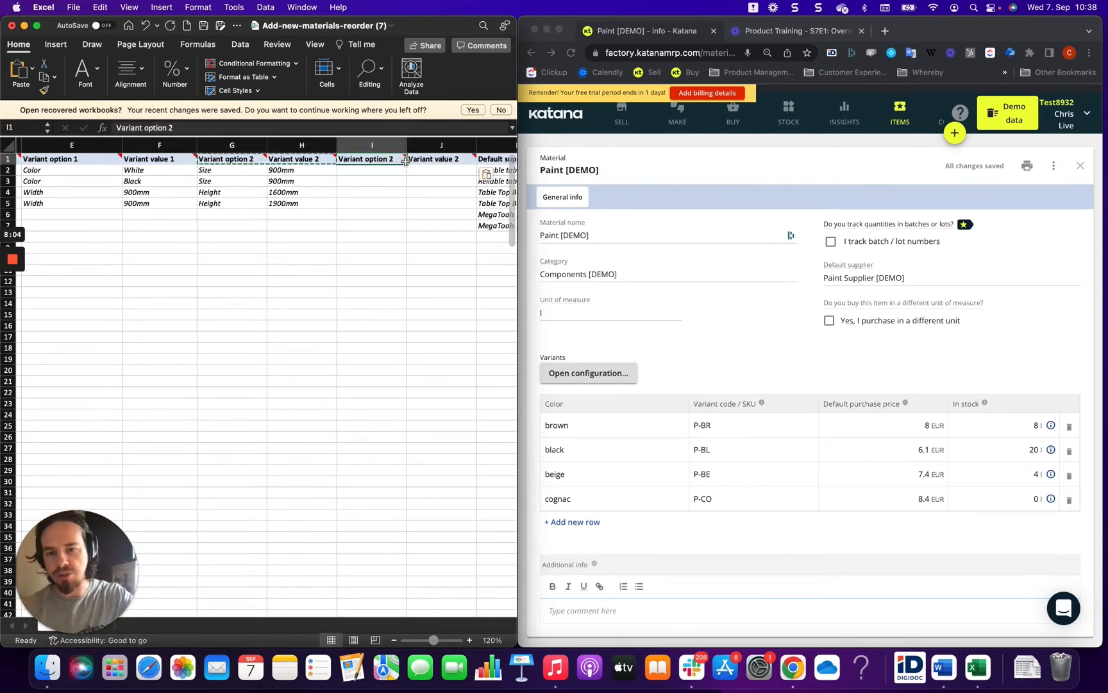
double_click(401, 158)
key("BackSpace")
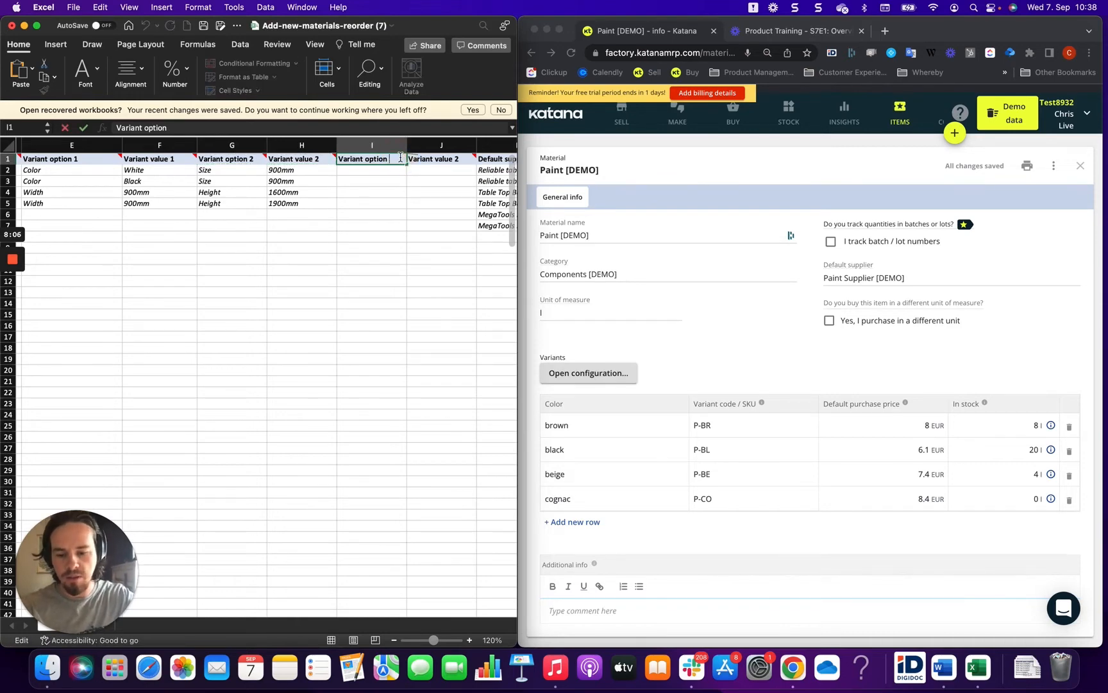
type("3")
left_click(460, 159)
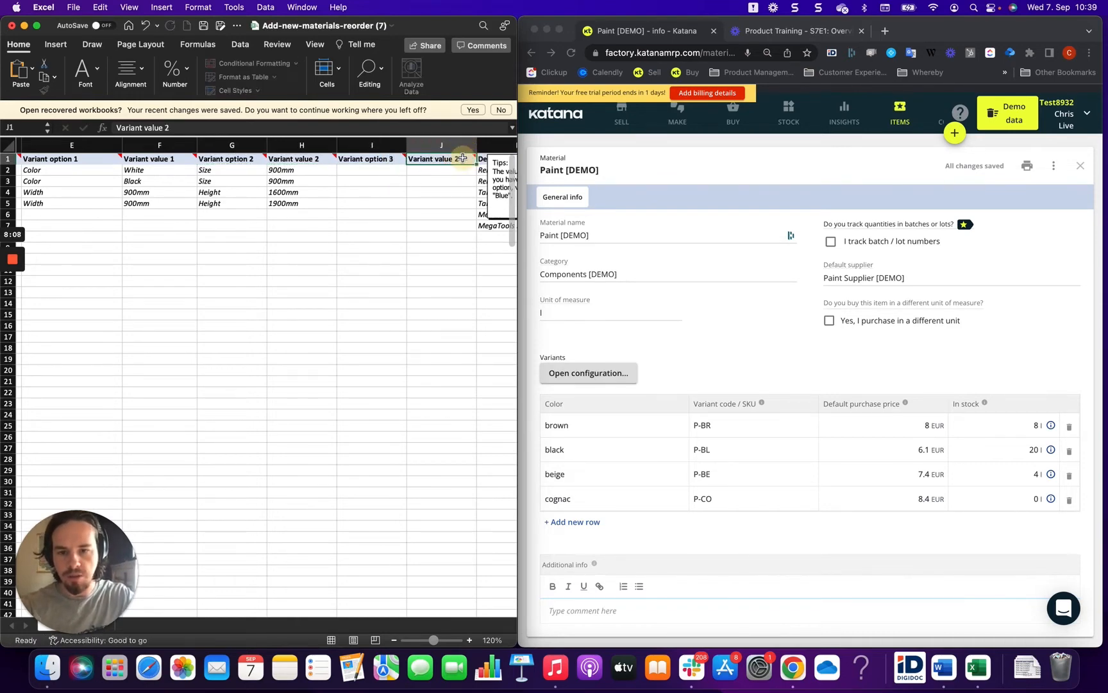
double_click(462, 158)
key("BackSpace")
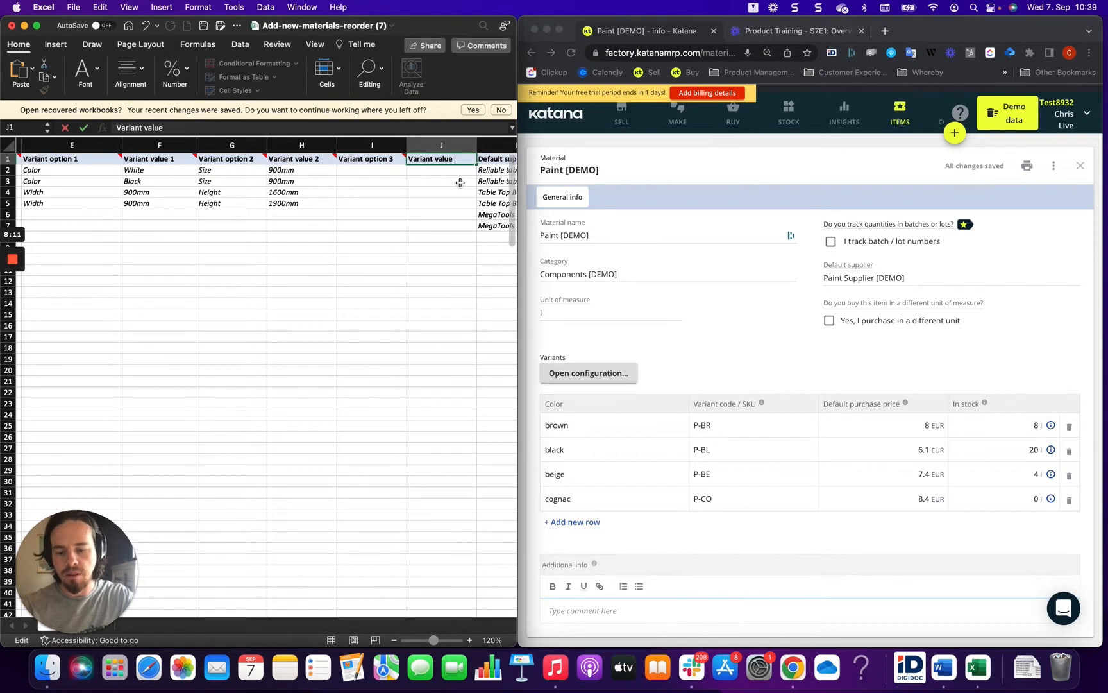
type("3")
left_click(423, 247)
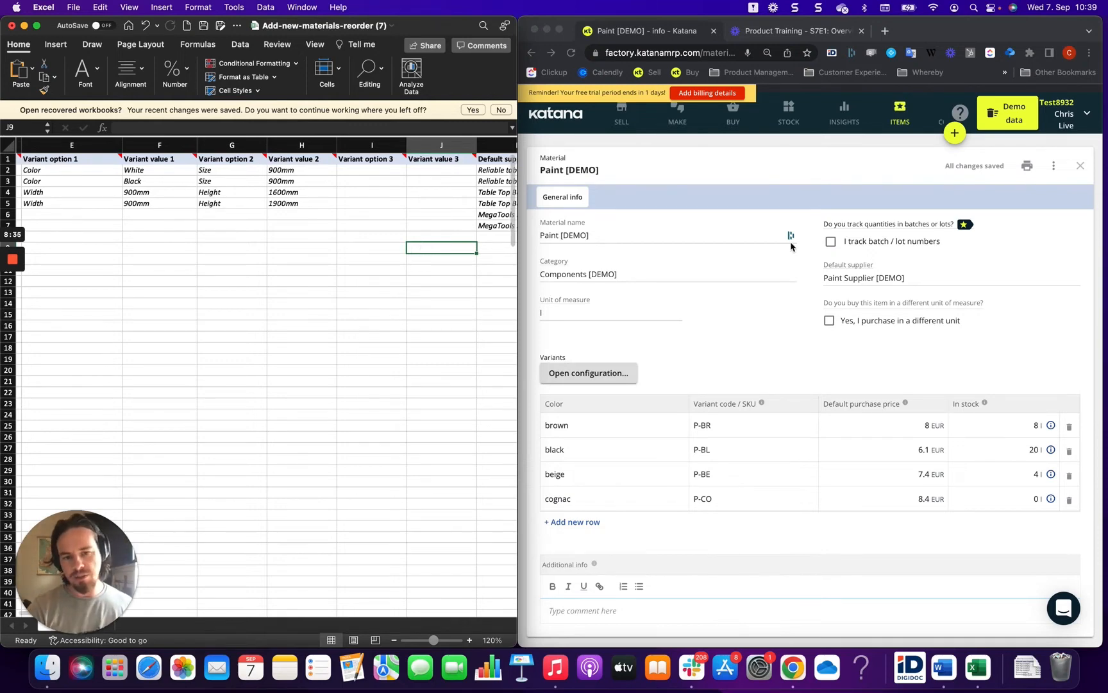
Delete the Variant option 3 and Variant value 3 columns from the materials template
left_click(686, 324)
scroll(733, 355, "down", 1)
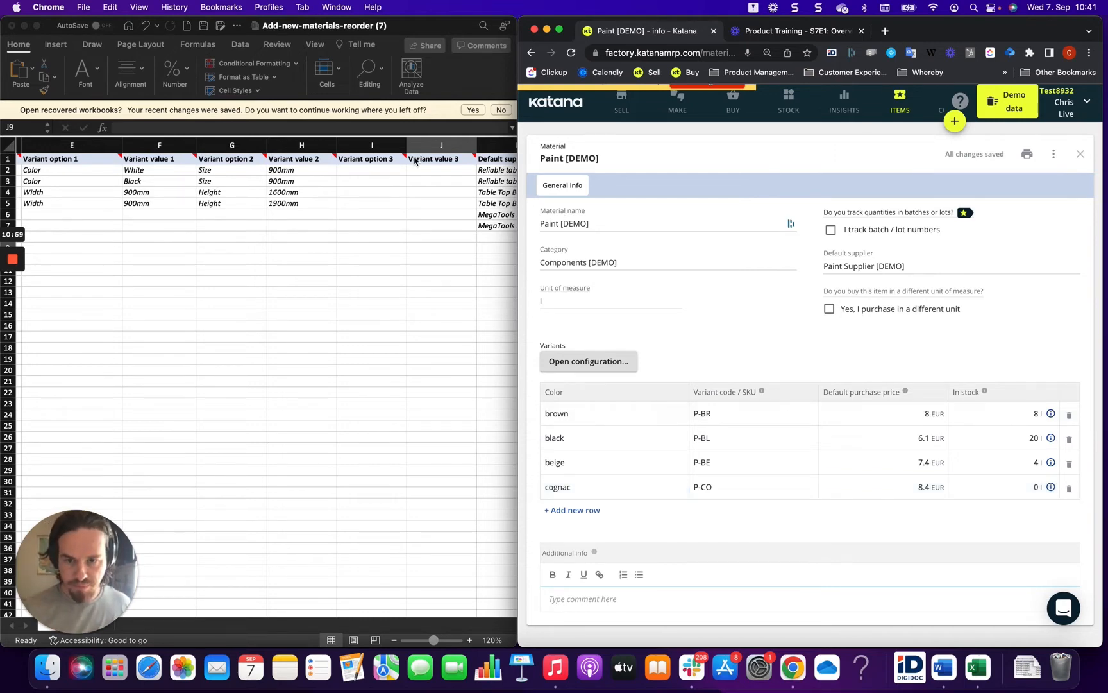
left_click(363, 143)
left_click_drag(363, 143, 423, 144)
right_click(425, 144)
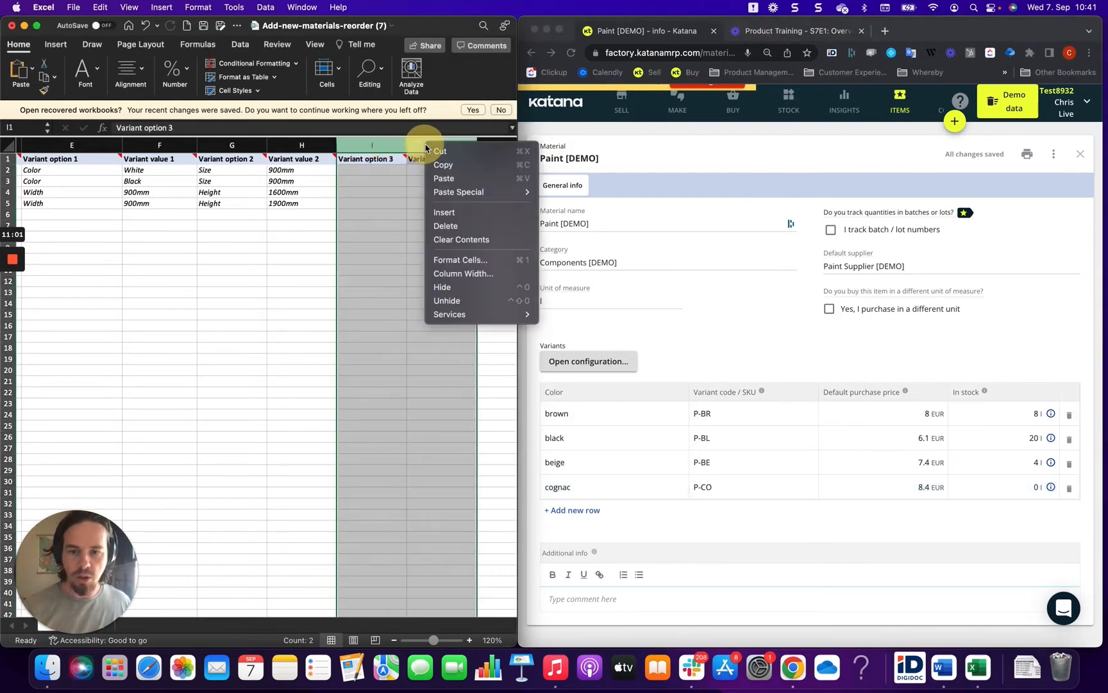
left_click(435, 228)
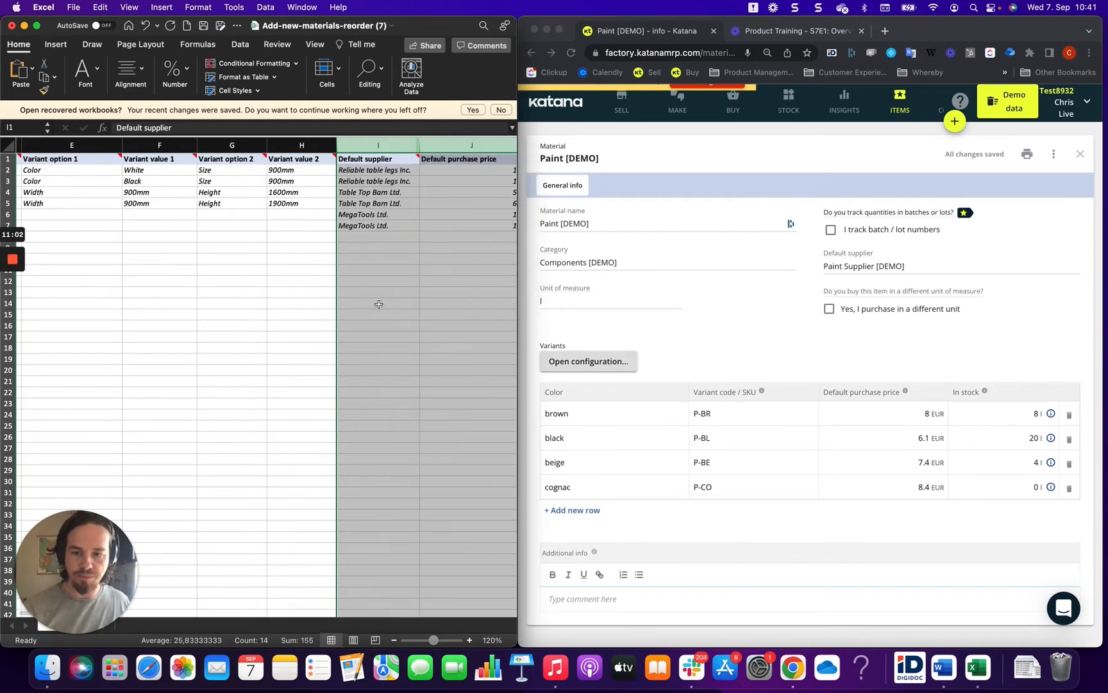
left_click(400, 275)
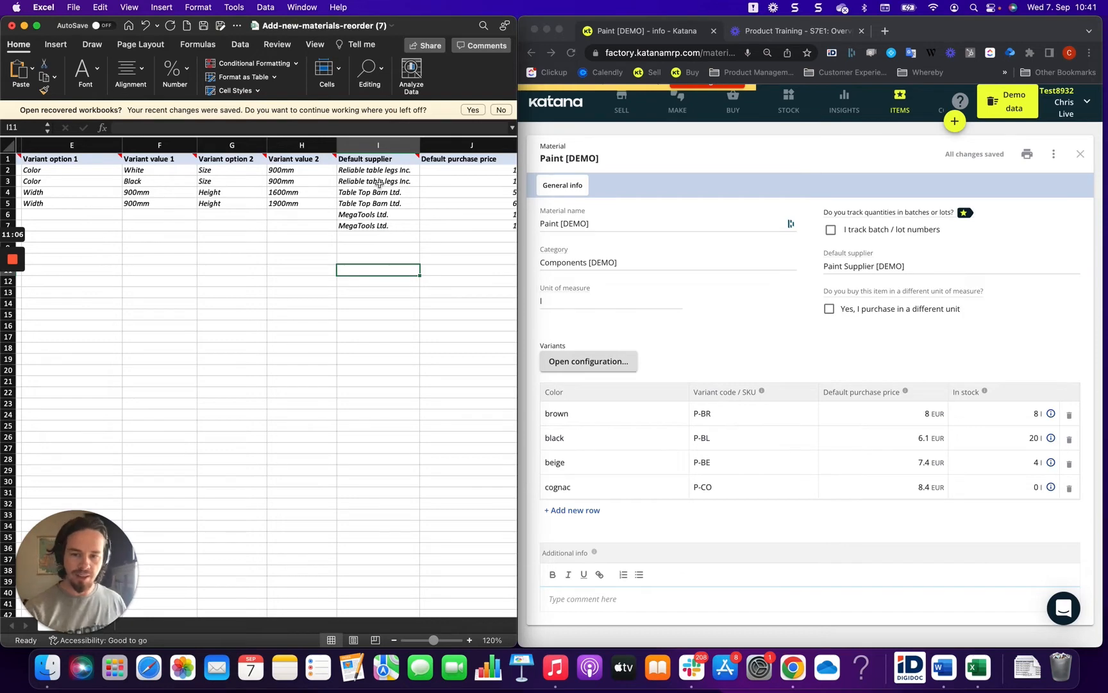
Compare the Default supplier entries of the Table legs and Table top rows with Katana's list of supplier contacts
left_click_drag(379, 170, 376, 207)
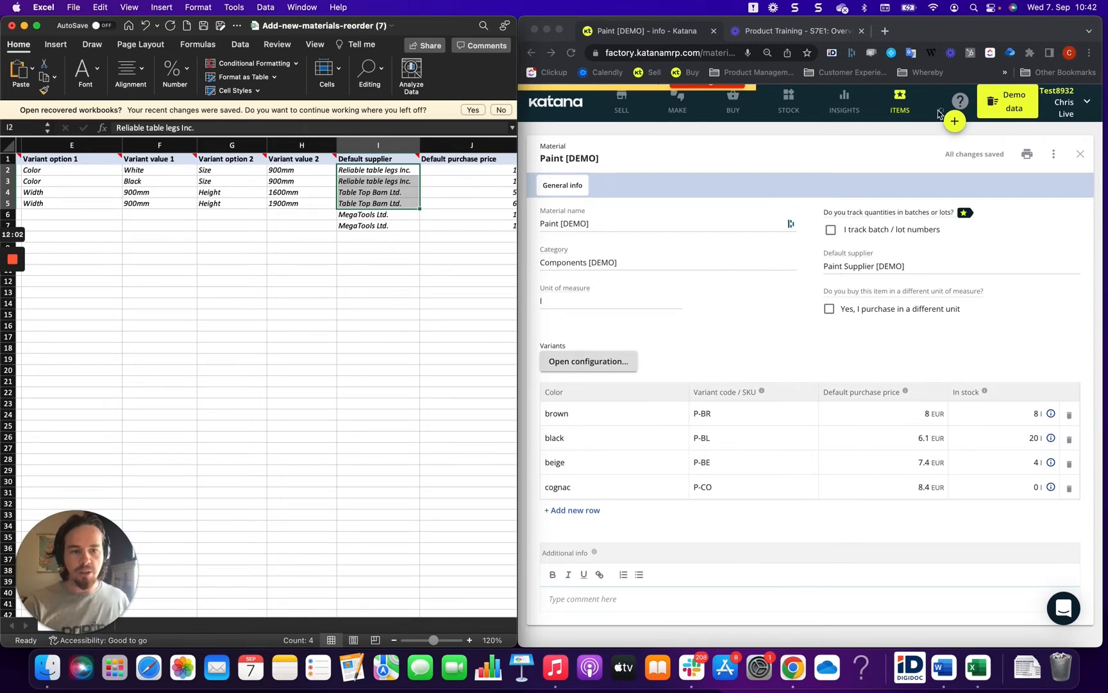
left_click(1089, 53)
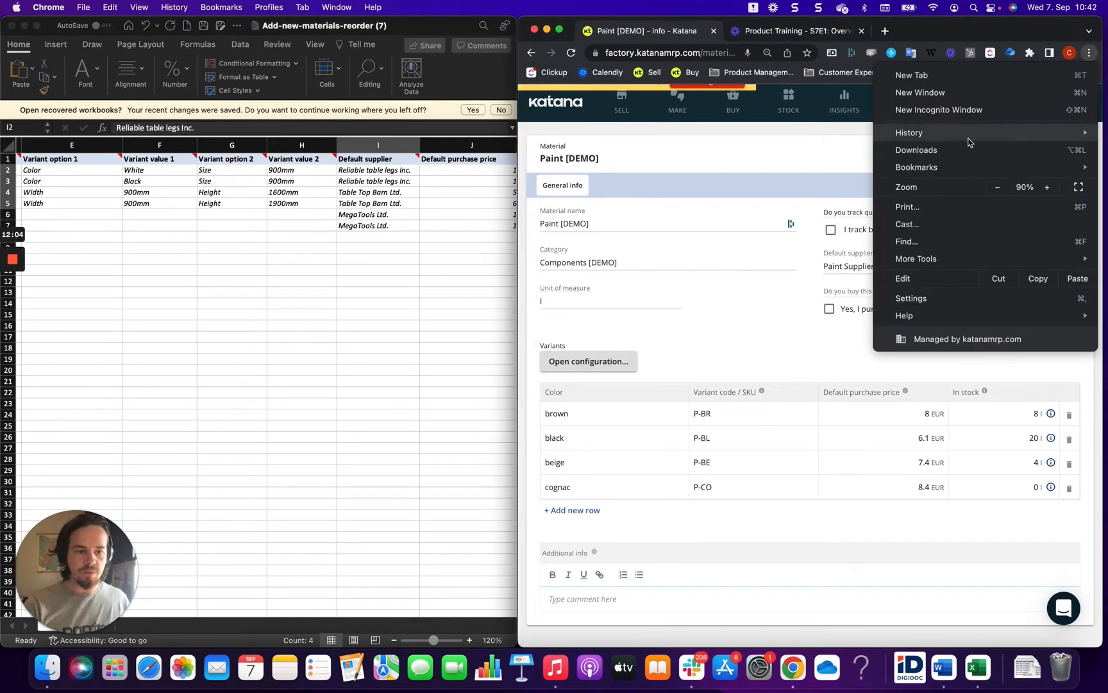
left_click(997, 187)
left_click(820, 137)
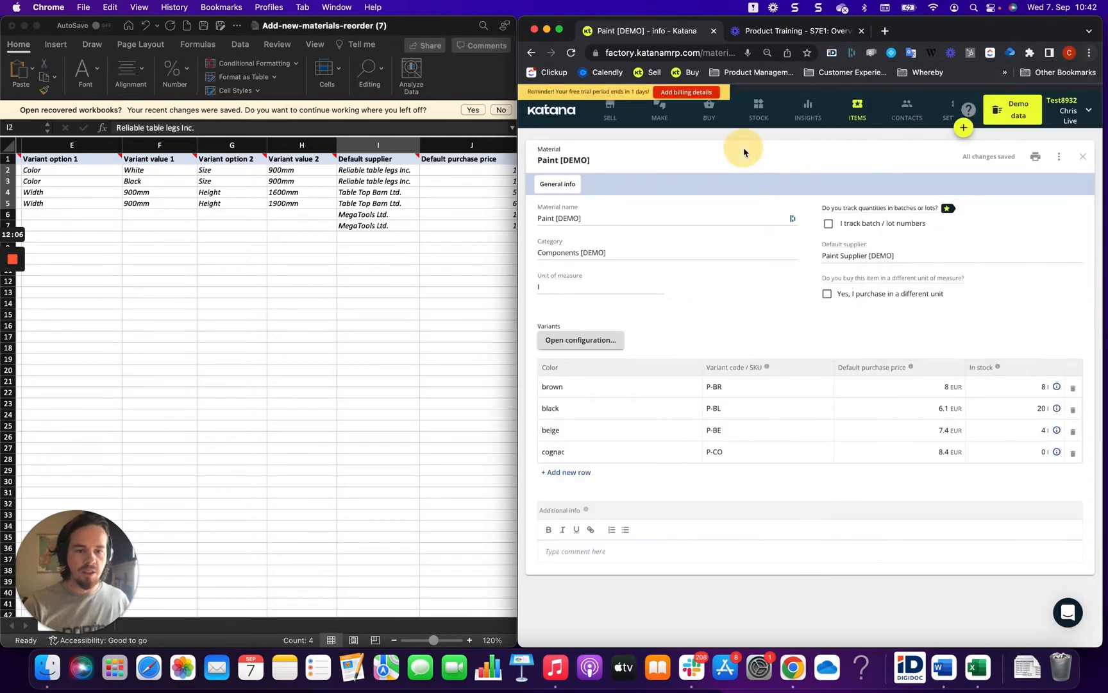
left_click(907, 110)
left_click(614, 148)
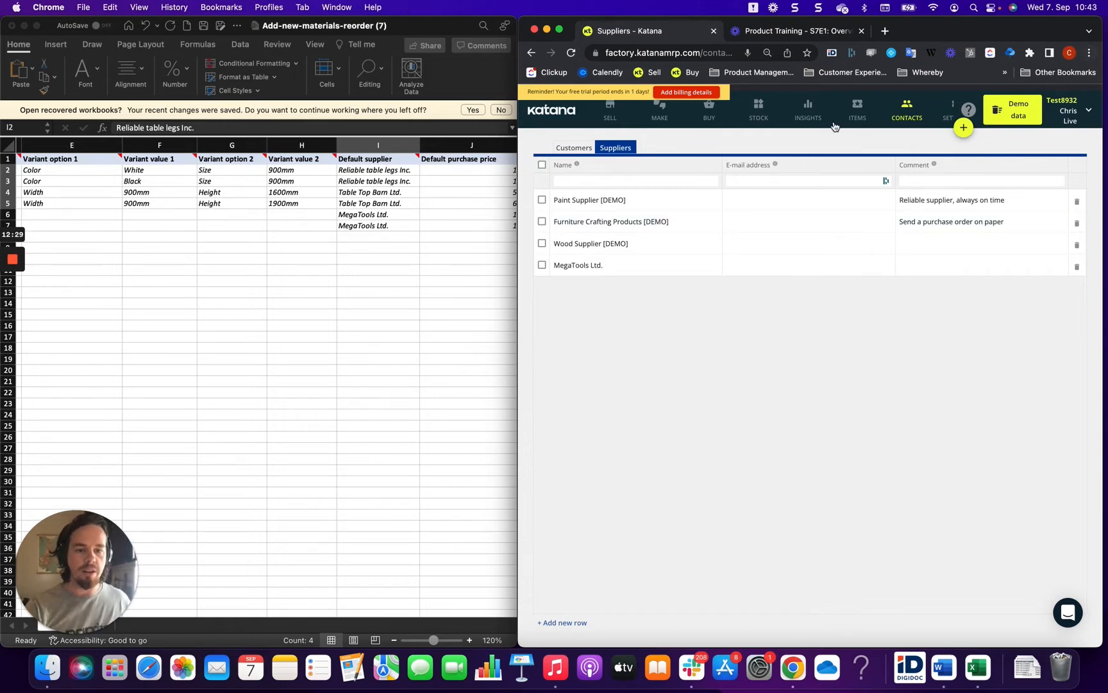
Reopen the Paint [DEMO] card from the materials list and restore the page zoom to 90%
left_click(863, 115)
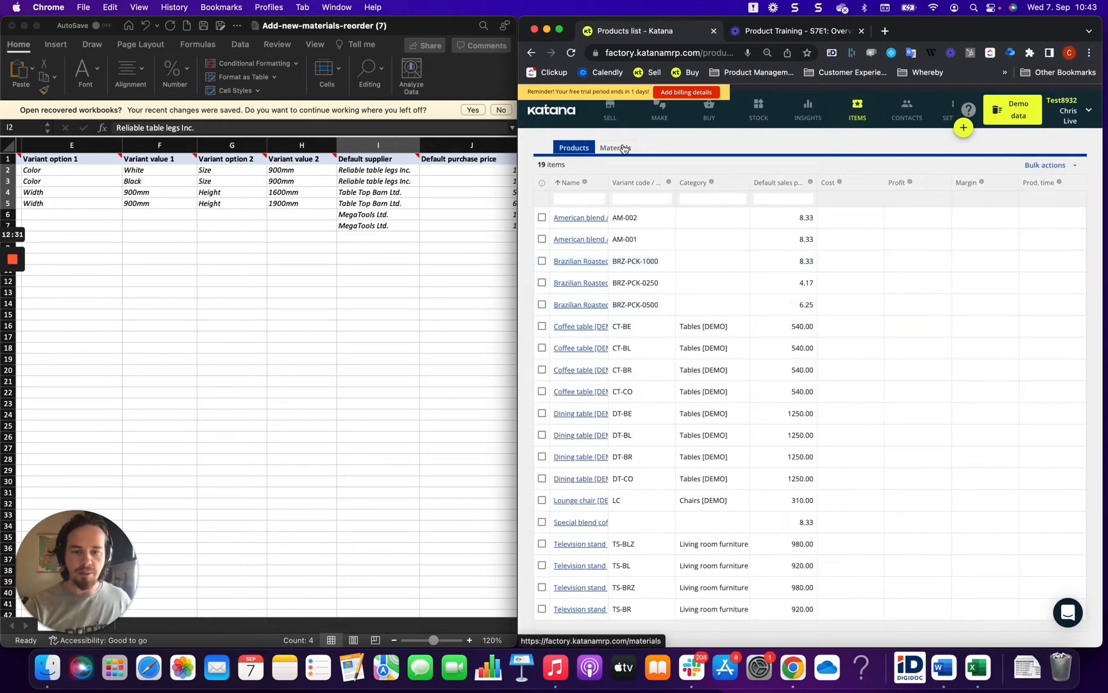
left_click(621, 148)
left_click(589, 237)
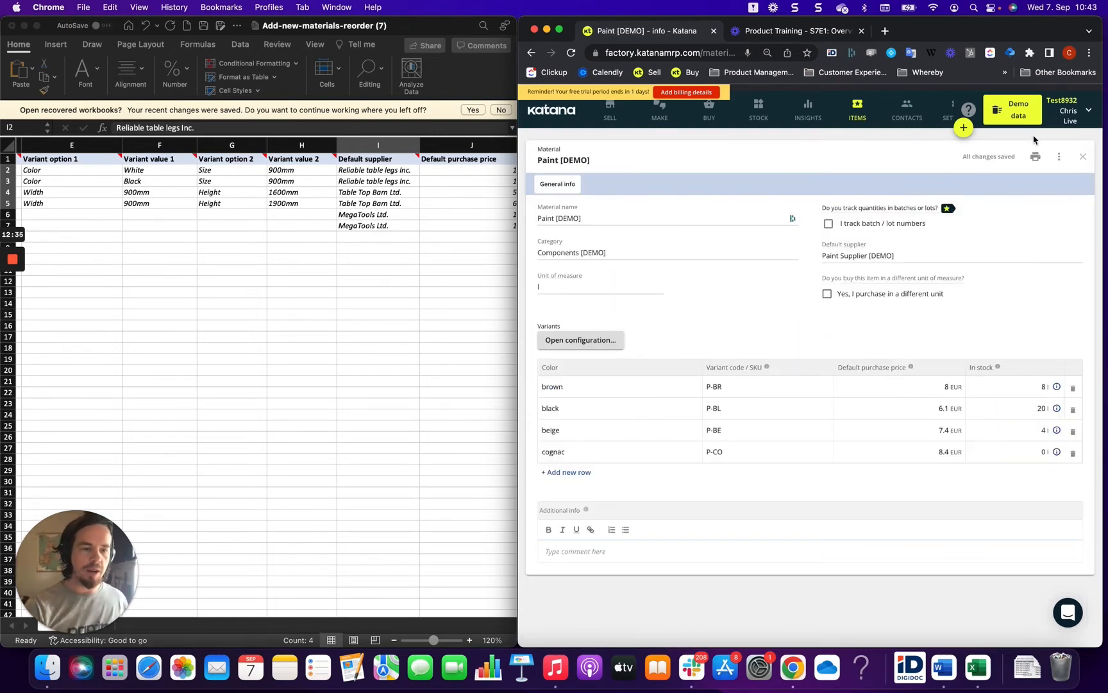
left_click(1089, 52)
left_click(1047, 186)
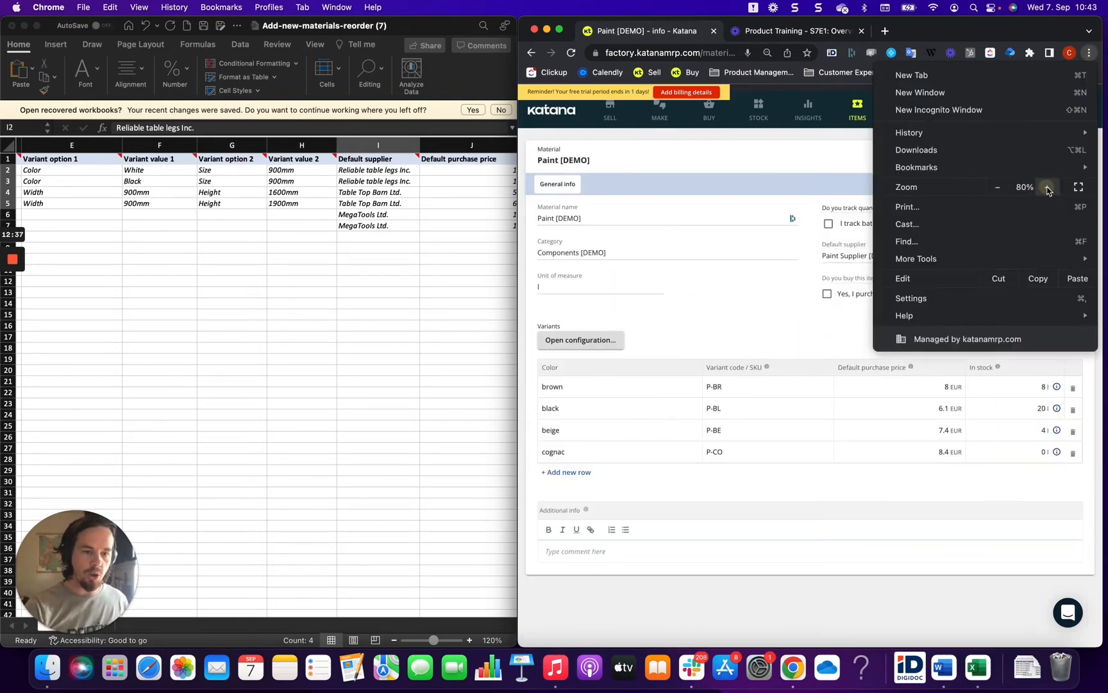
Compare the template's Default purchase price entries with the purchase prices in the Paint [DEMO] variants table
left_click(297, 292)
scroll(394, 167, "right", 5)
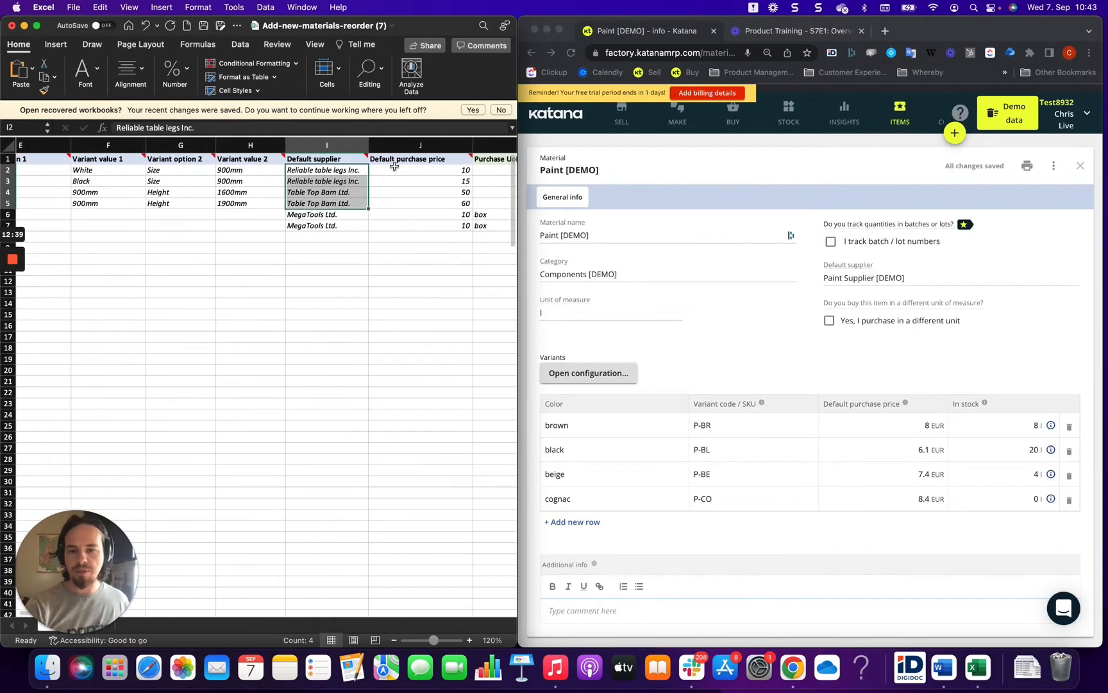
scroll(394, 166, "right", 5)
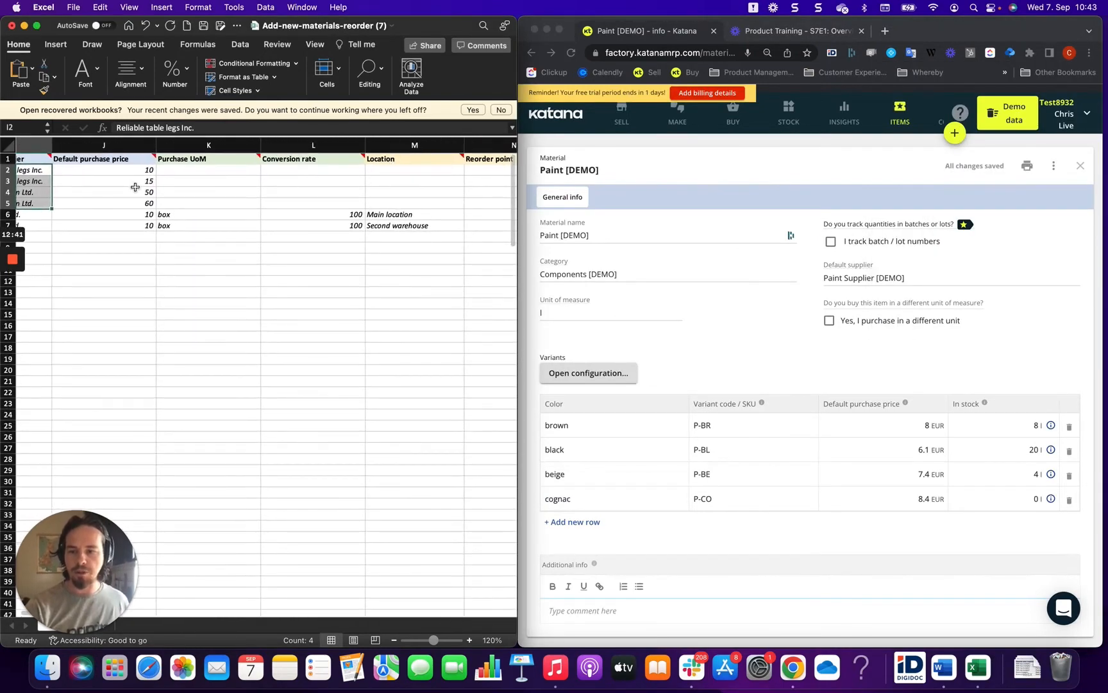
left_click_drag(142, 170, 142, 181)
left_click(143, 170)
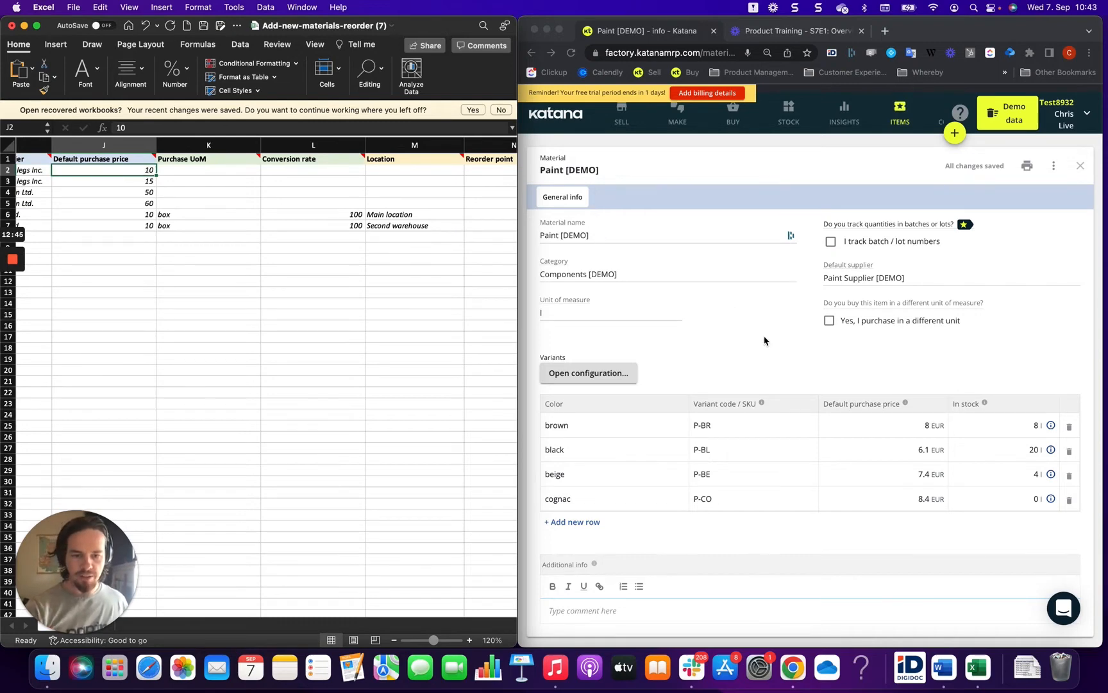
scroll(779, 398, "down", 1)
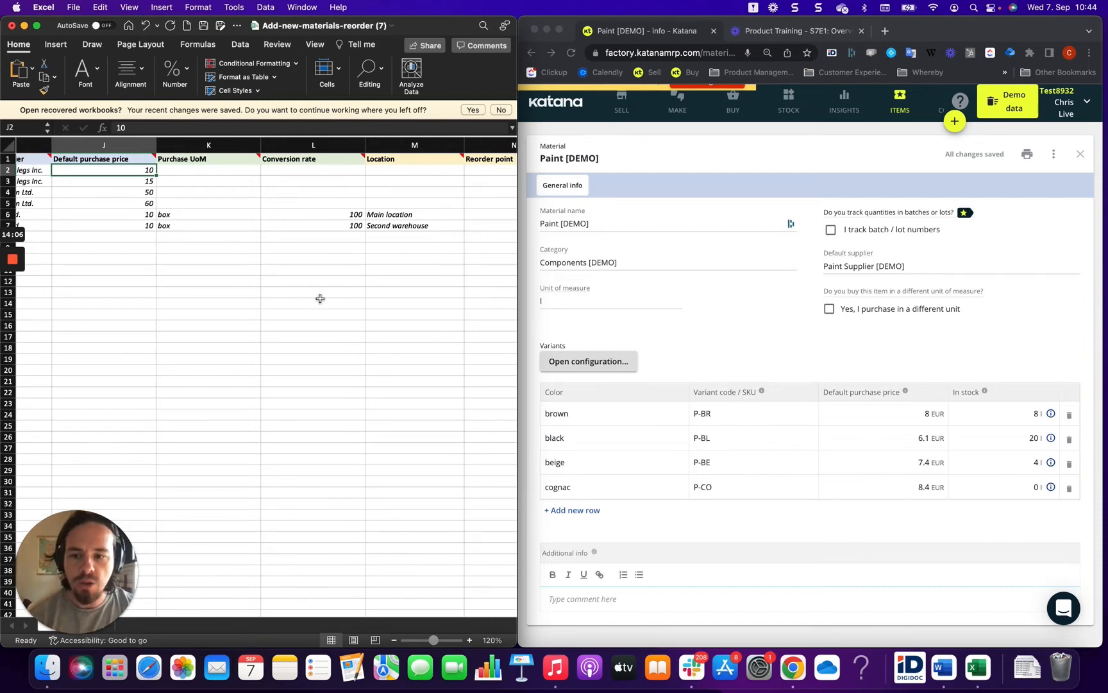
Compare the Purchase UoM entries of the two Screws rows with their Unit of measure entries
scroll(320, 299, "left", 2)
scroll(320, 299, "left", 1)
left_click(281, 170)
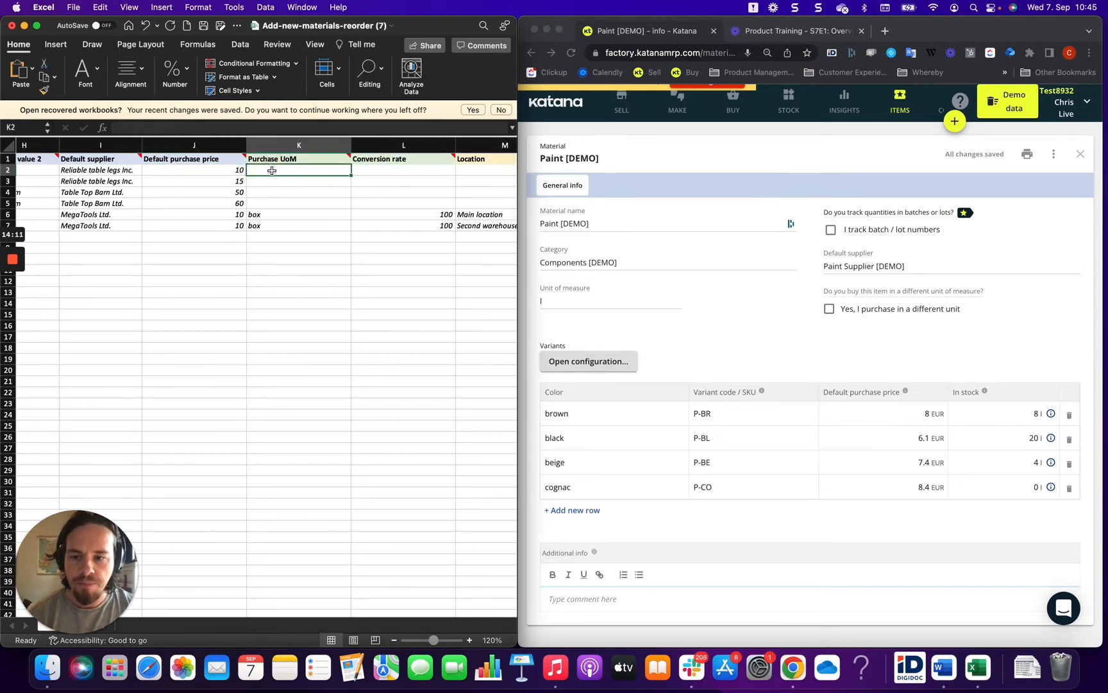
left_click(280, 218)
scroll(279, 218, "left", 10)
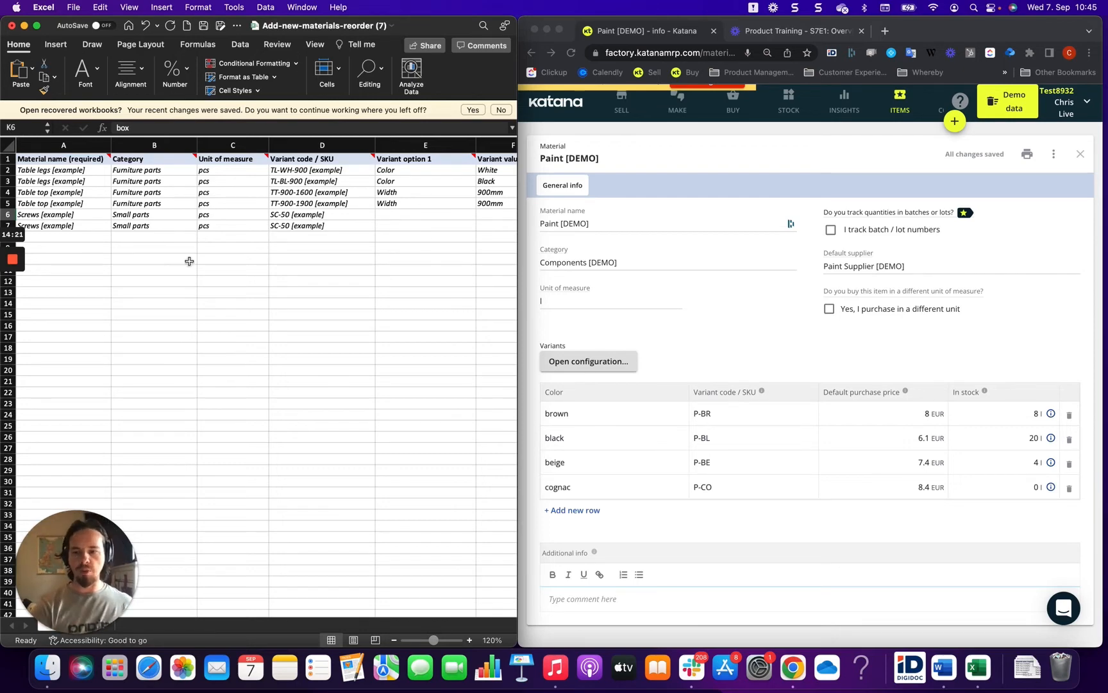
left_click_drag(60, 217, 62, 224)
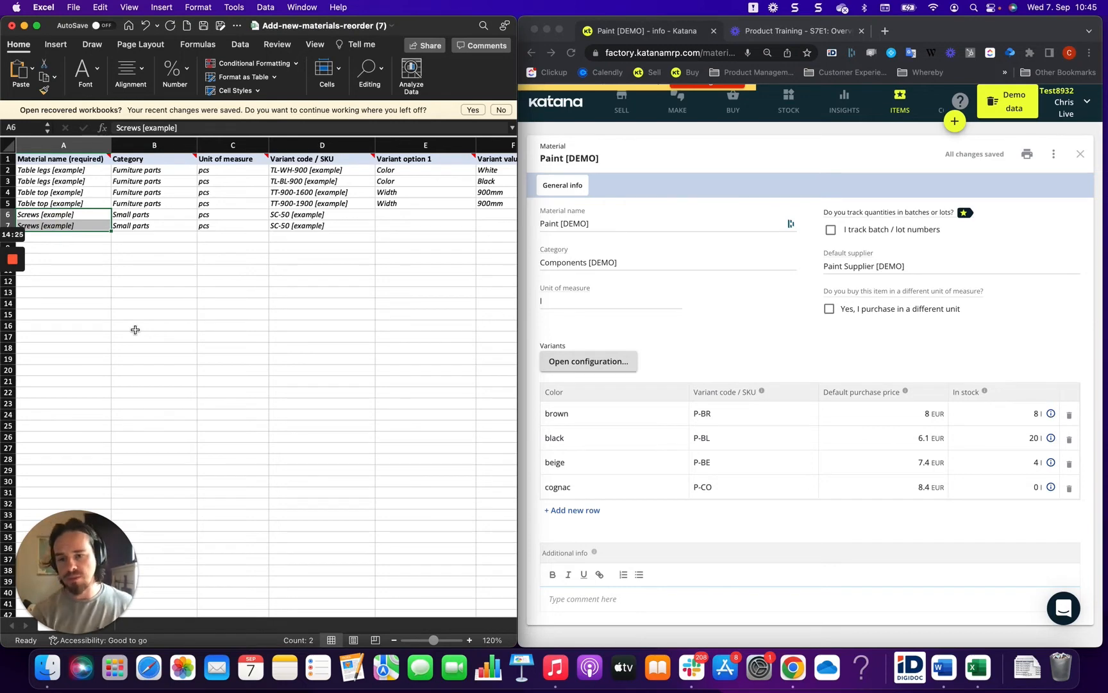
left_click_drag(226, 216, 228, 229)
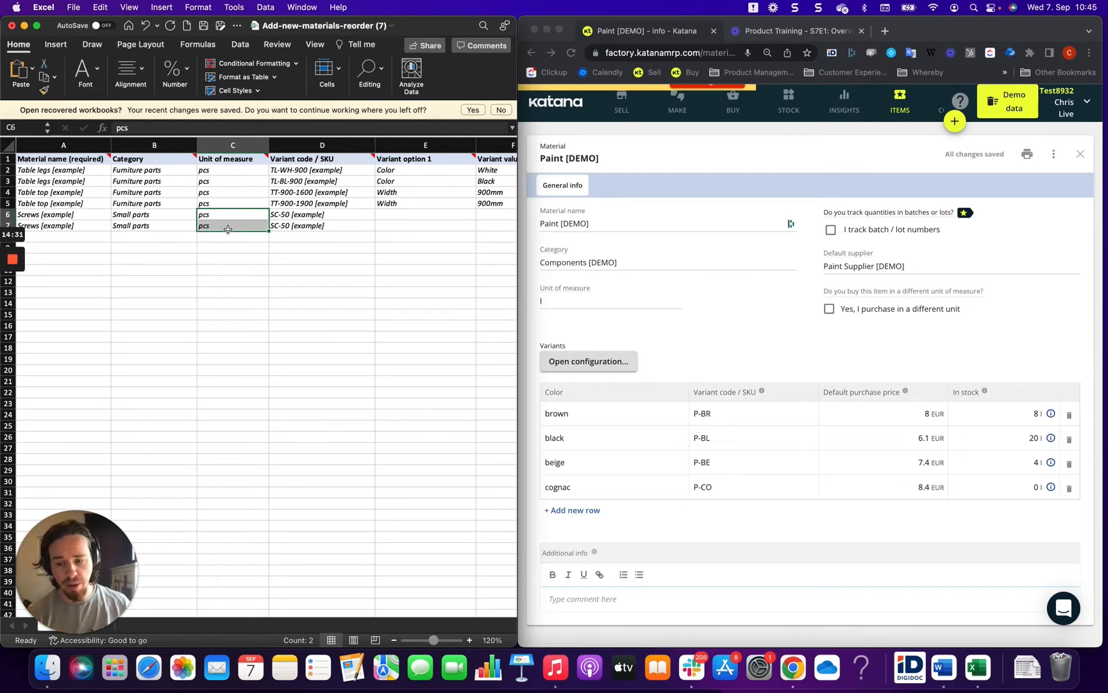
scroll(298, 285, "right", 5)
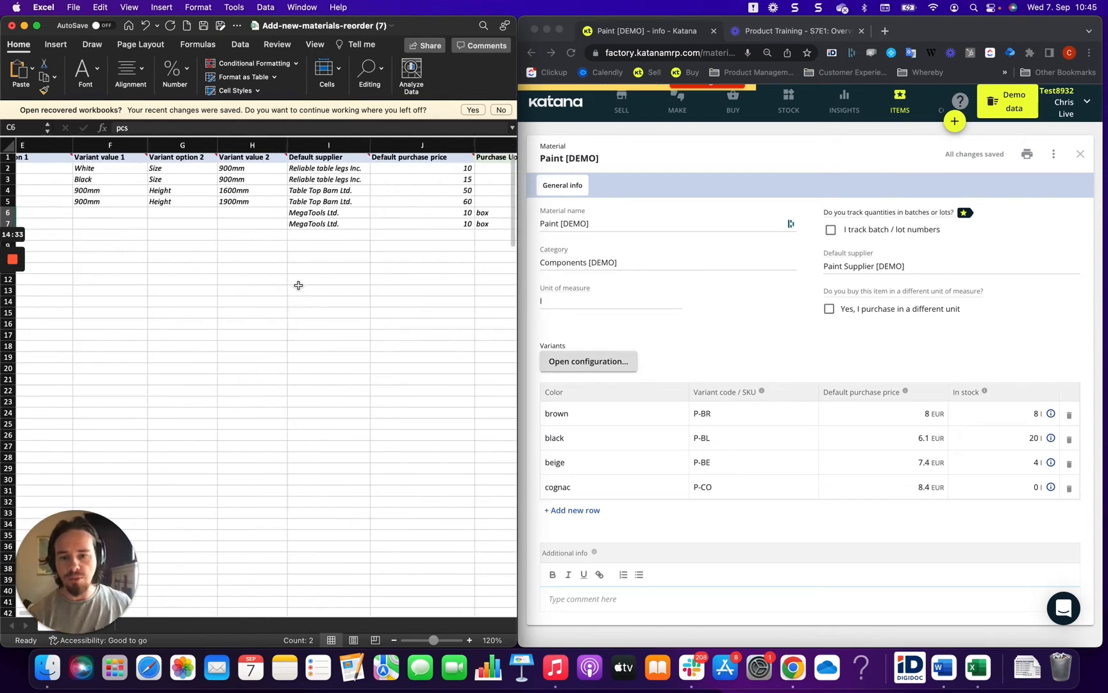
scroll(324, 296, "right", 3)
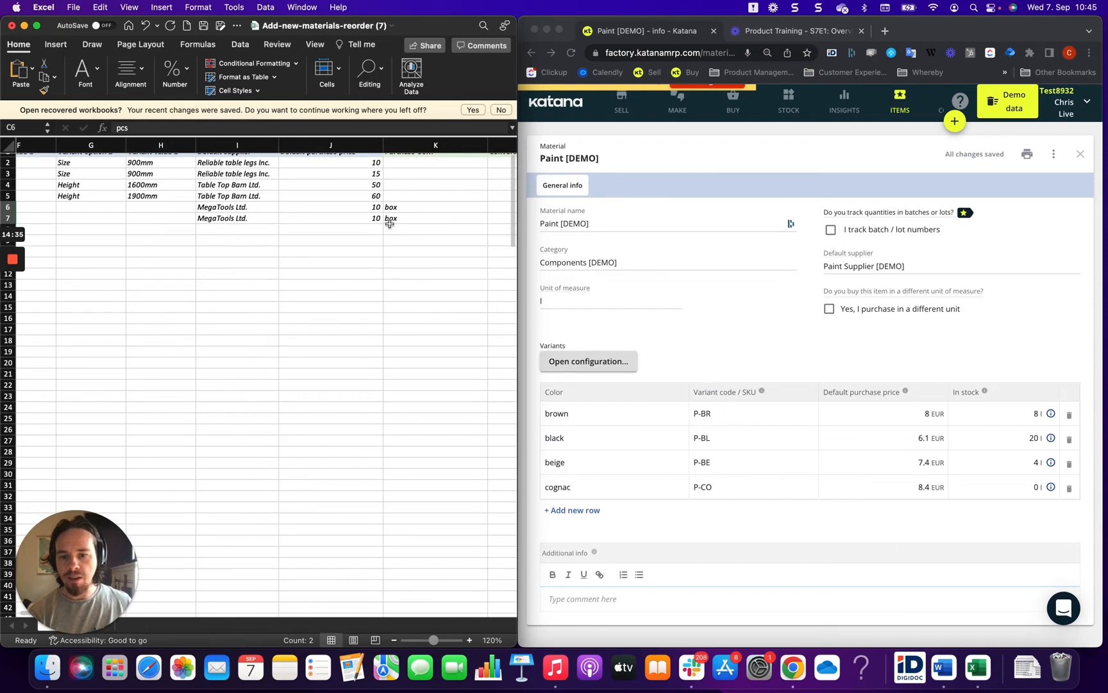
Give the Paint [DEMO] material a default purchase unit of box with a unit conversion rate of 100
left_click_drag(390, 223, 393, 207)
scroll(393, 211, "up", 1)
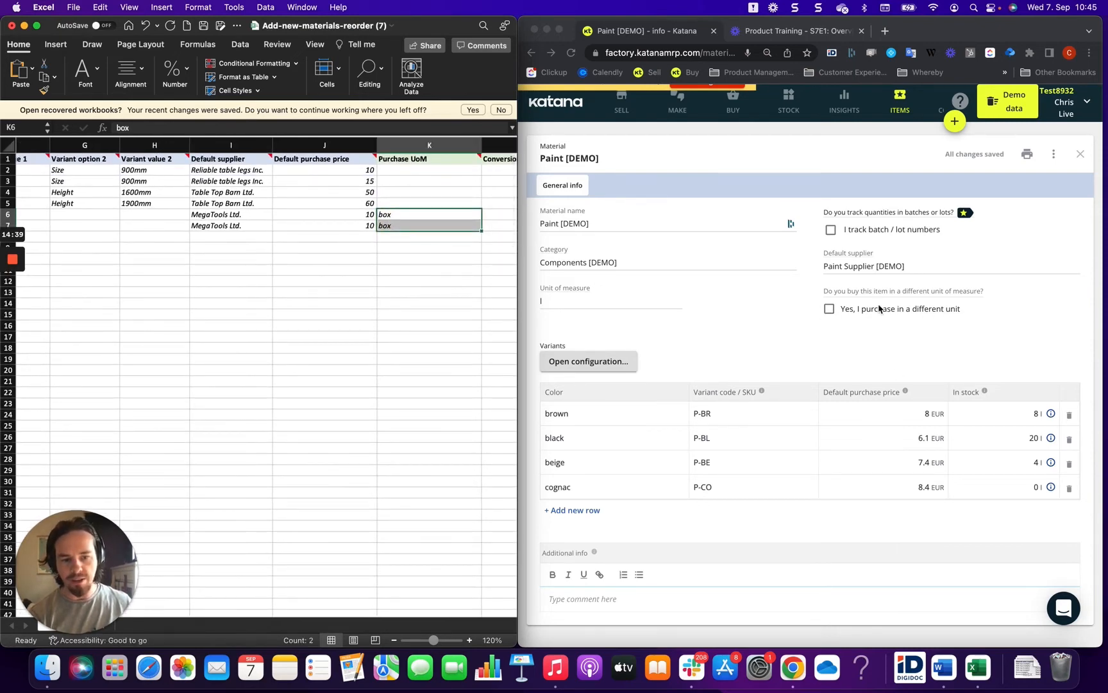
left_click(829, 308)
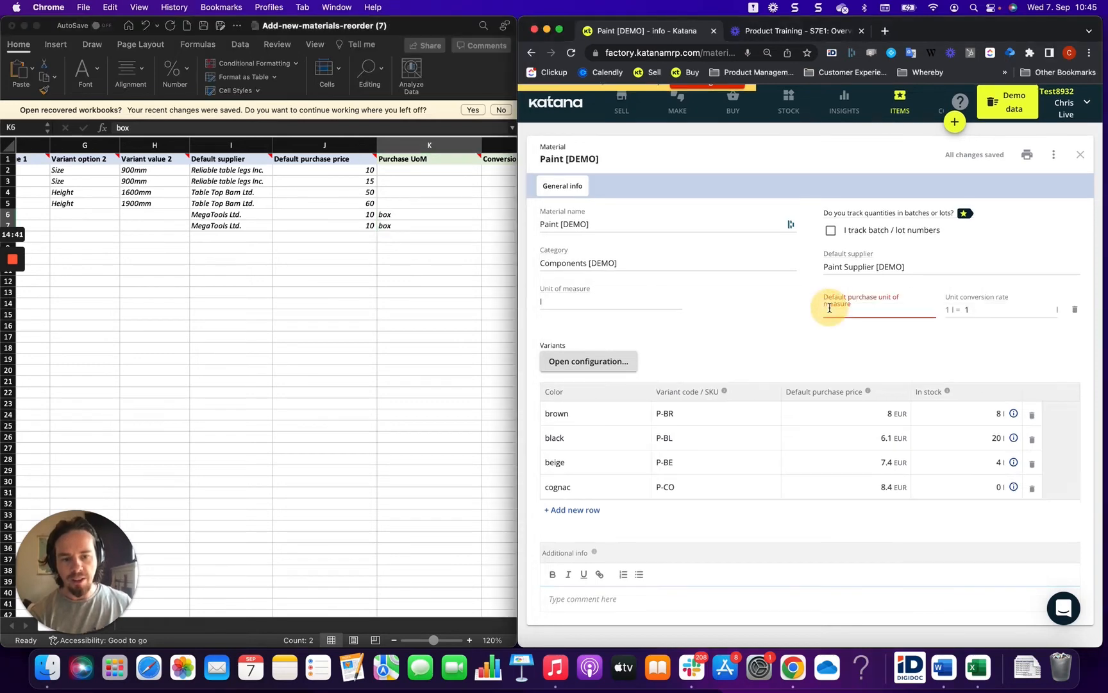
left_click(829, 308)
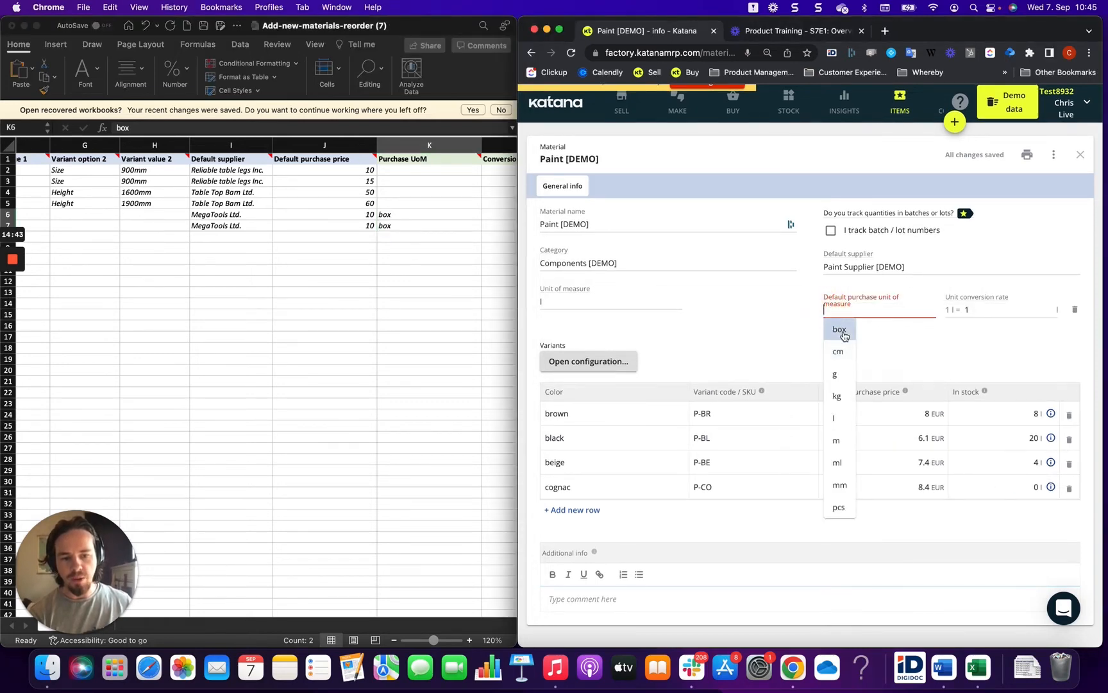
left_click(842, 331)
double_click(1001, 310)
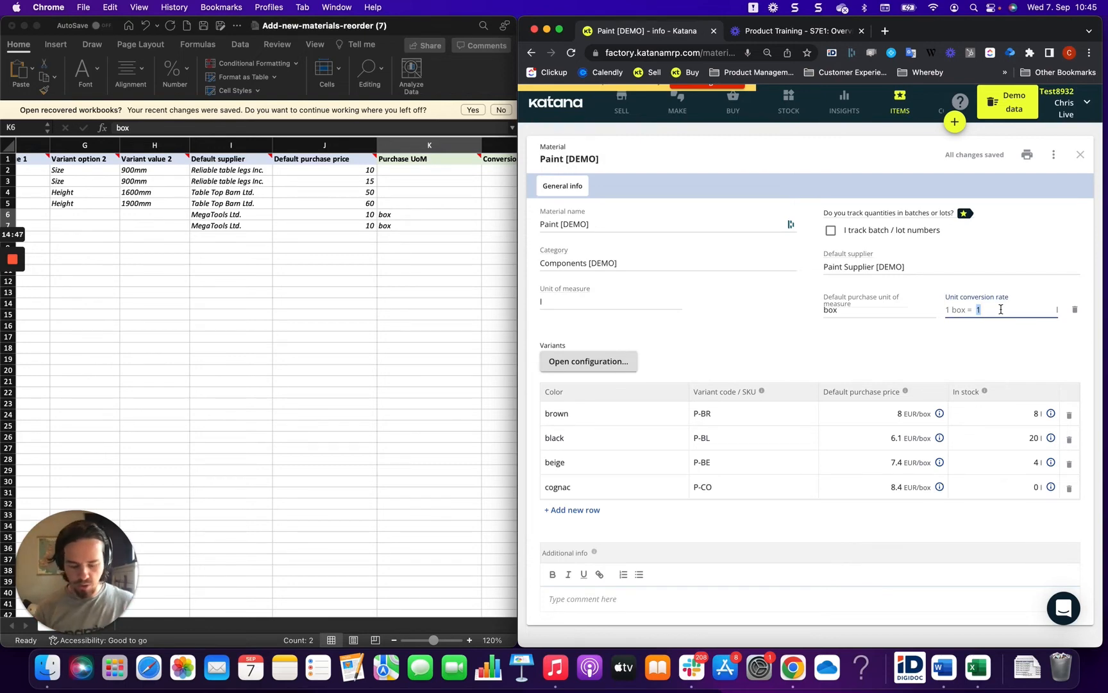
type("100")
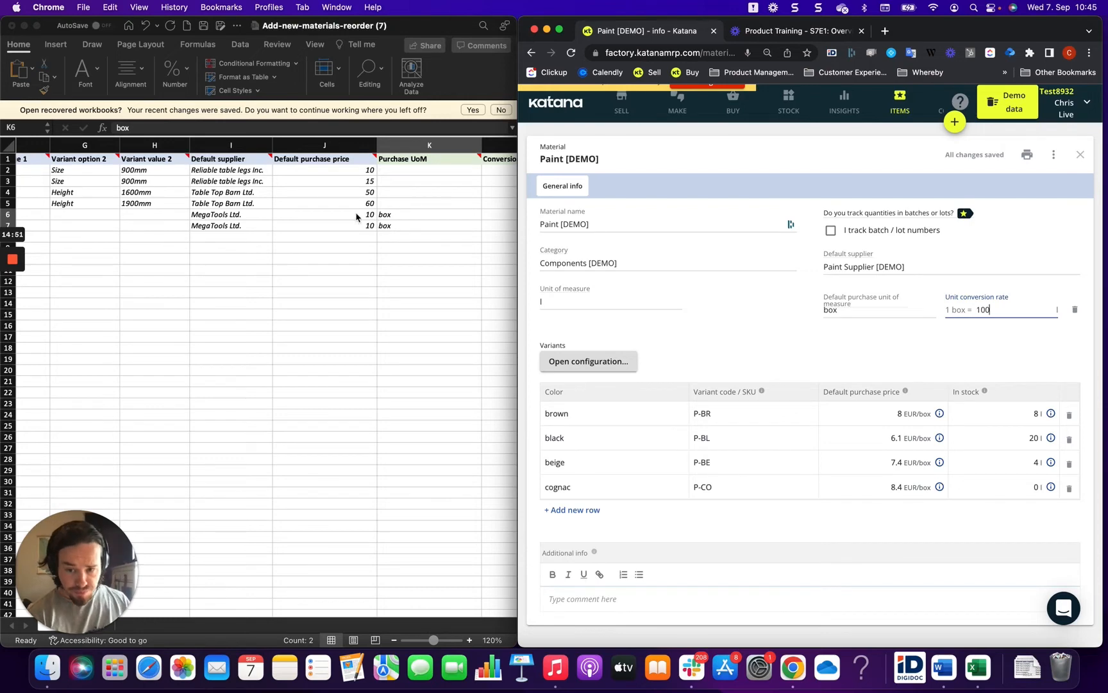
Compare the Default purchase price entry of the first Screws row with its Purchase UoM entry
left_click(344, 226)
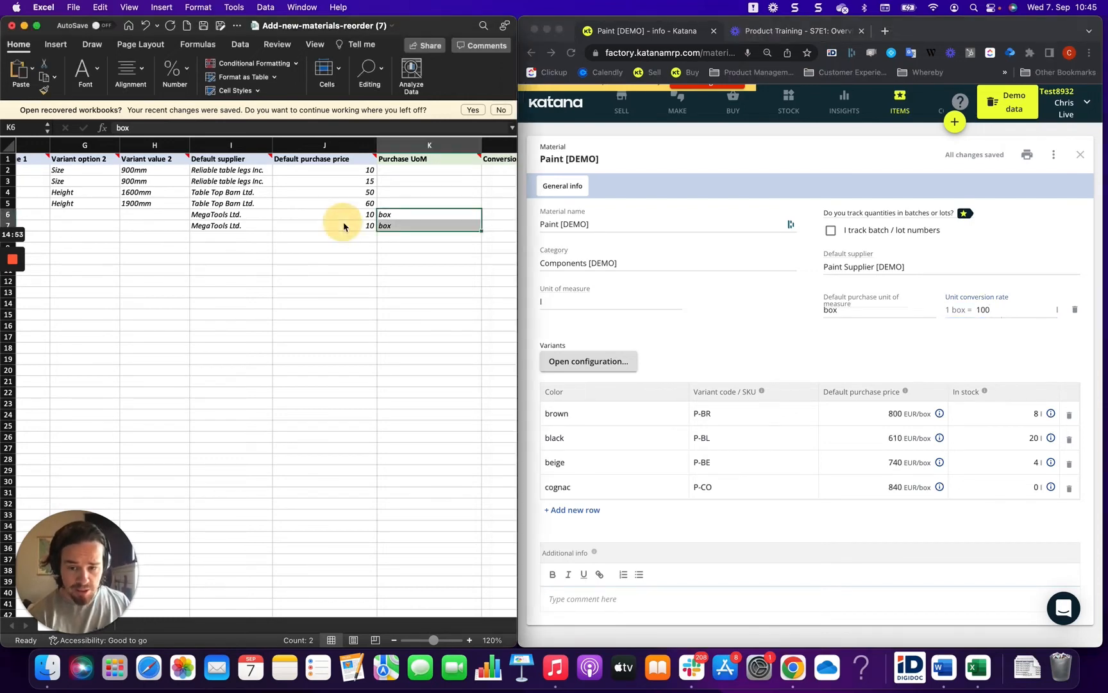
left_click(367, 214)
left_click(403, 216)
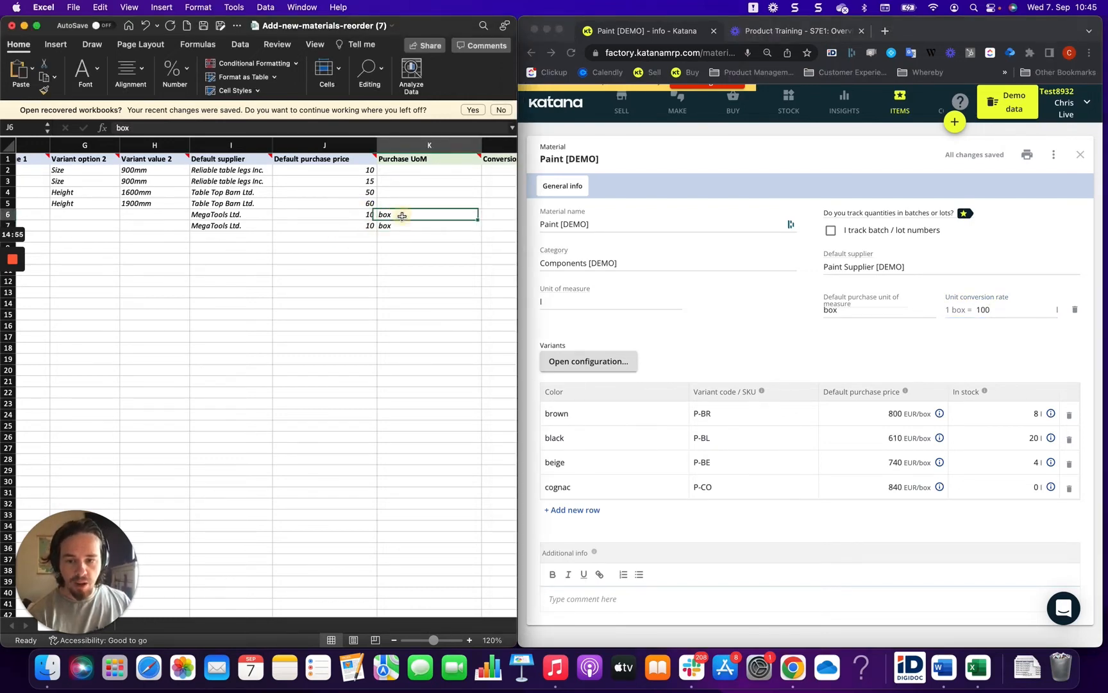
left_click(351, 216)
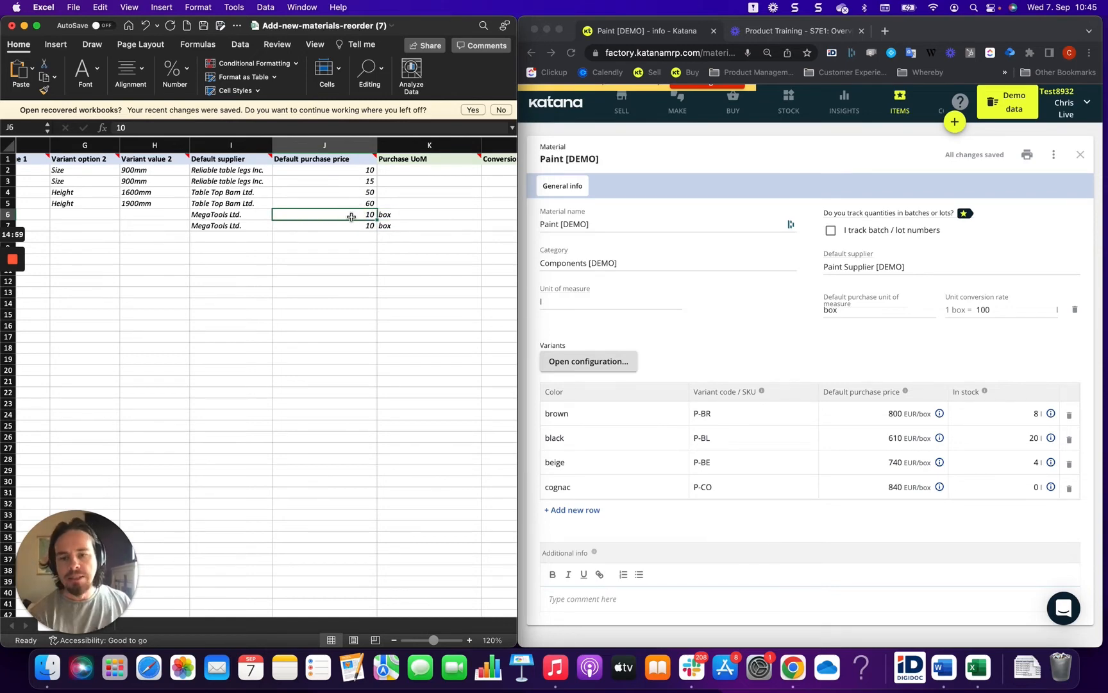
Examine the Conversion rate column and the rate of the first Screws row alongside its purchase unit
scroll(352, 216, "right", 5)
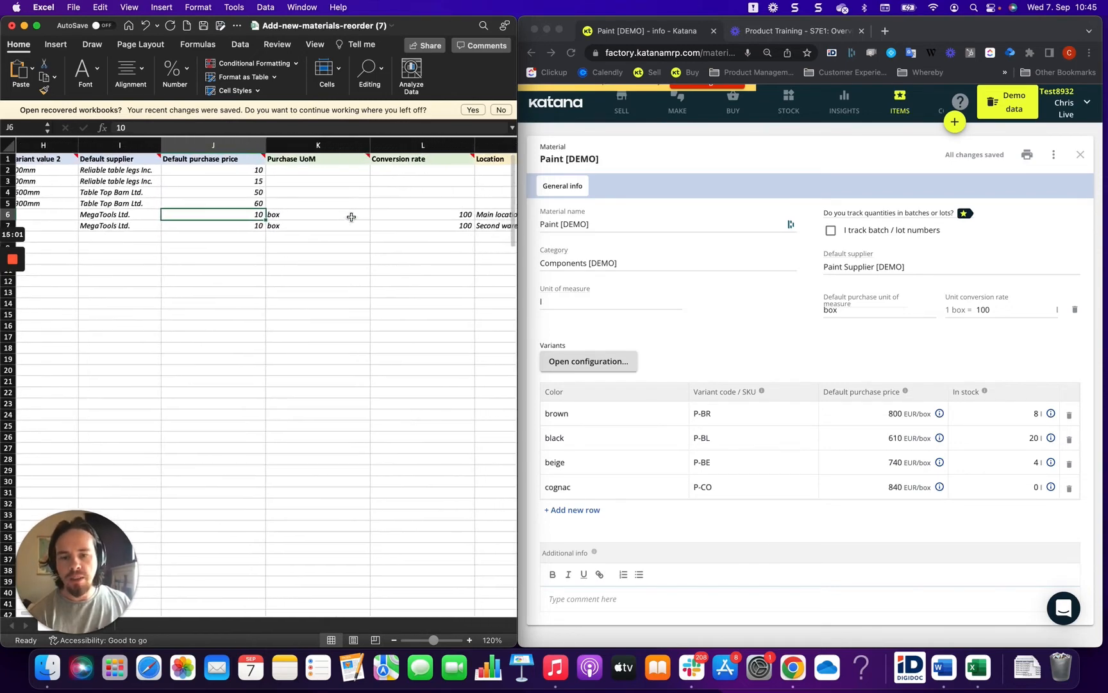
left_click(403, 160)
left_click(289, 217)
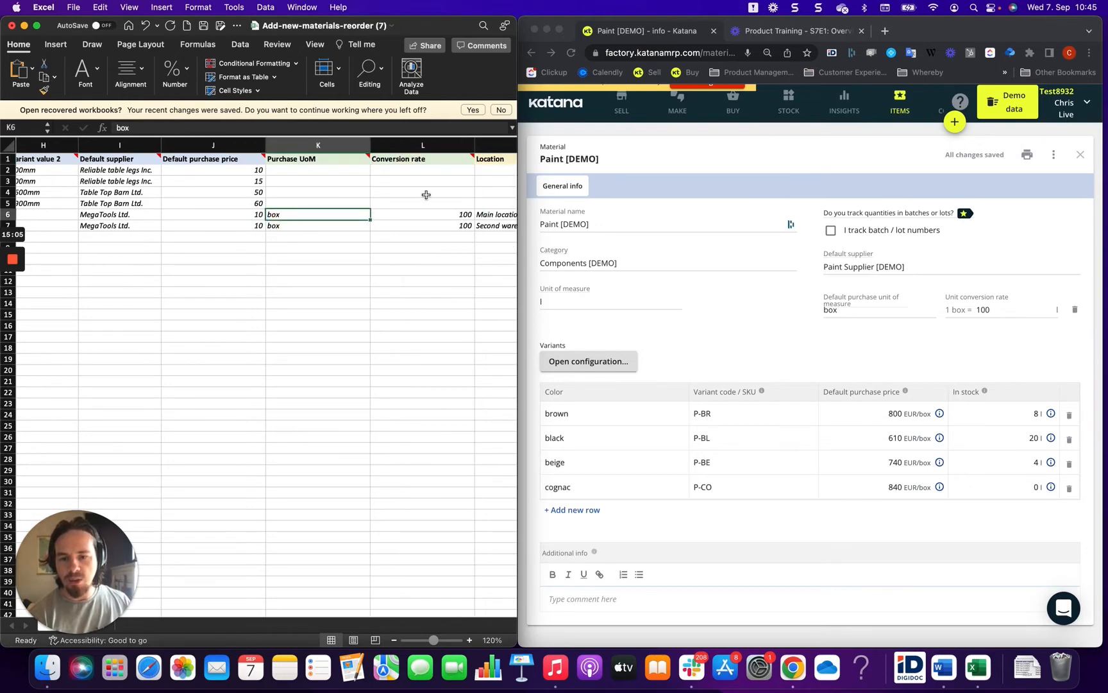
left_click(449, 214)
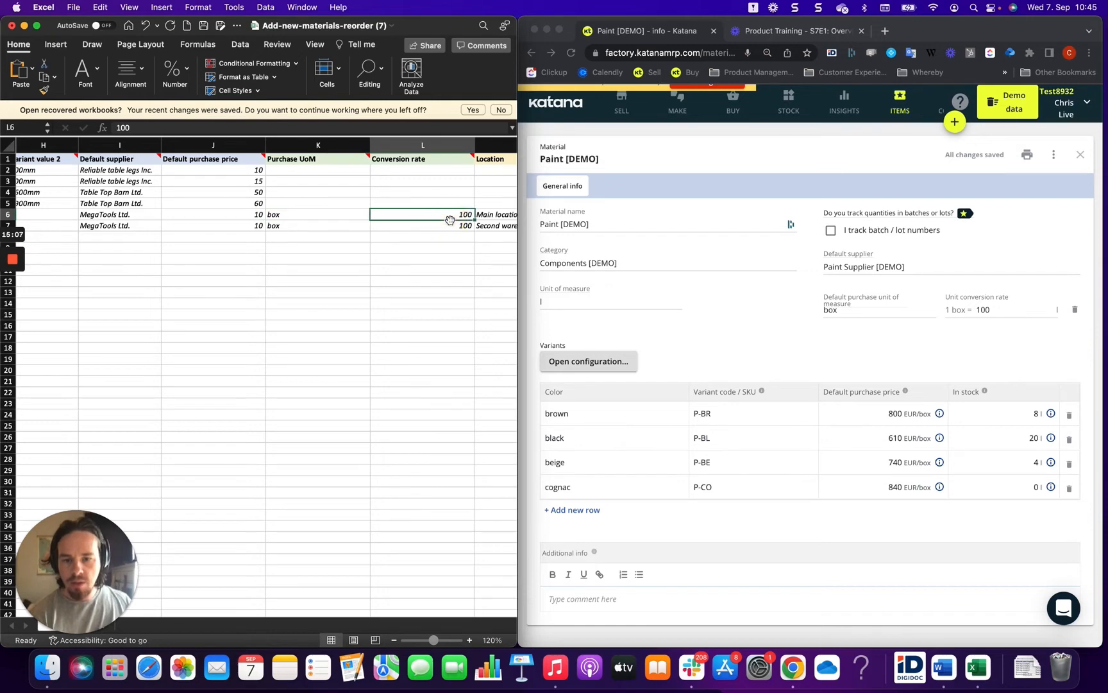
Relate the Unit of measure of the first Screws row to its Purchase UoM and Conversion rate
scroll(342, 235, "left", 10)
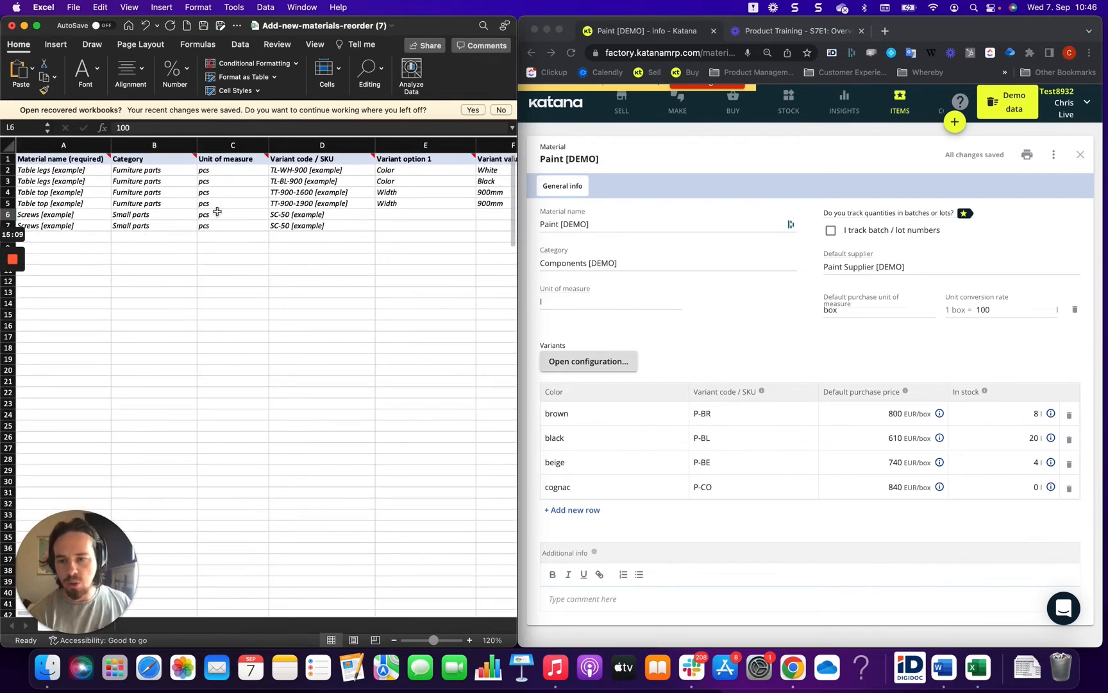
left_click(218, 214)
scroll(346, 279, "right", 10)
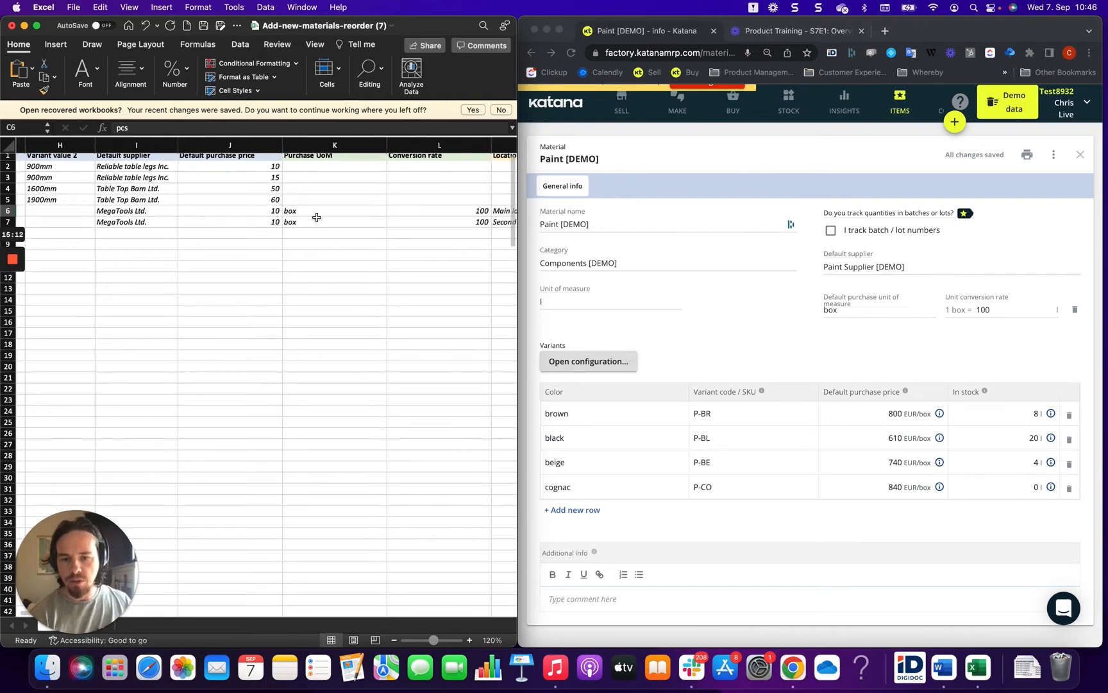
left_click(318, 213)
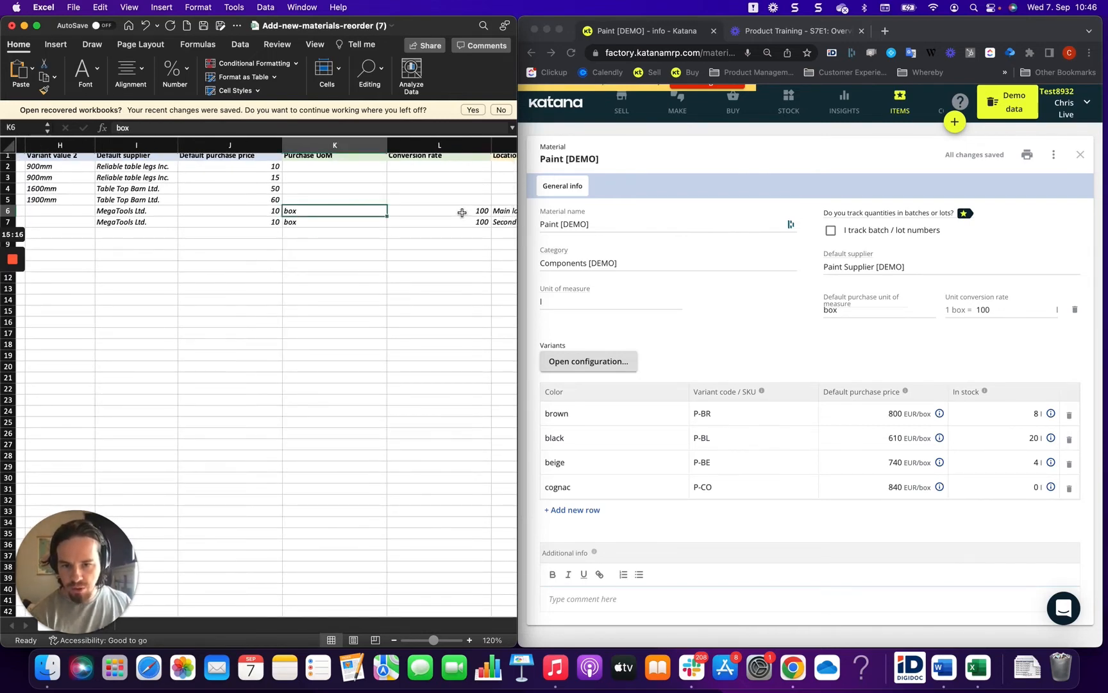
left_click(462, 213)
scroll(461, 213, "left", 10)
left_click(215, 213)
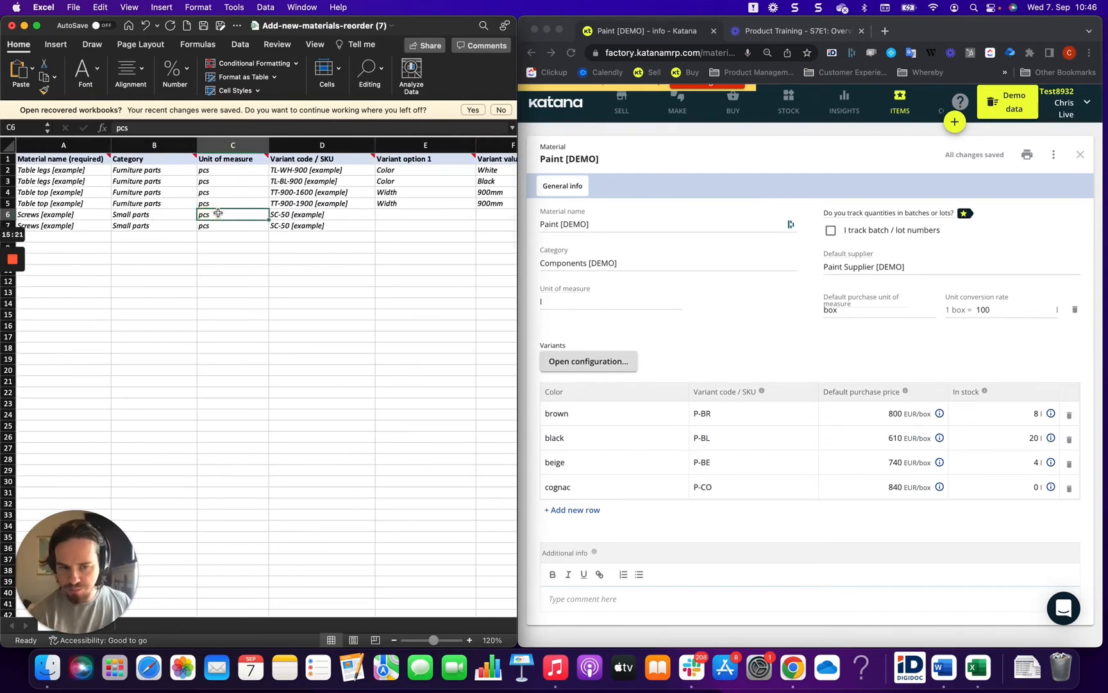
Recheck the Screws row's purchase unit and conversion rate, and remove the separate purchase unit from the Paint [DEMO] card
scroll(218, 213, "right", 5)
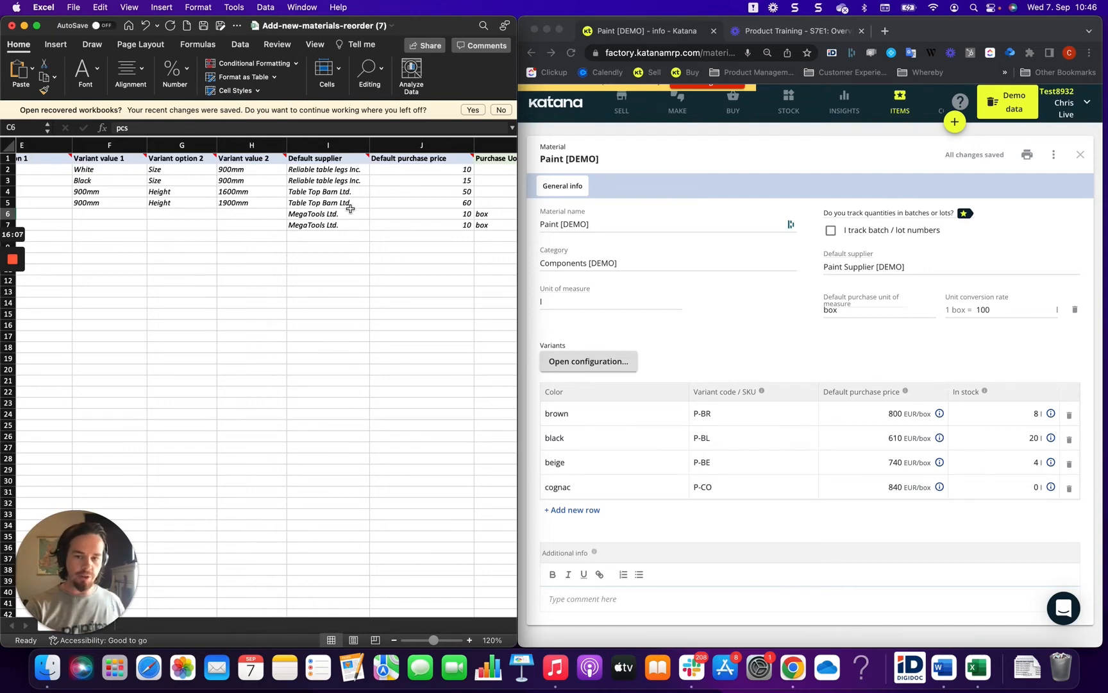
scroll(421, 226, "right", 5)
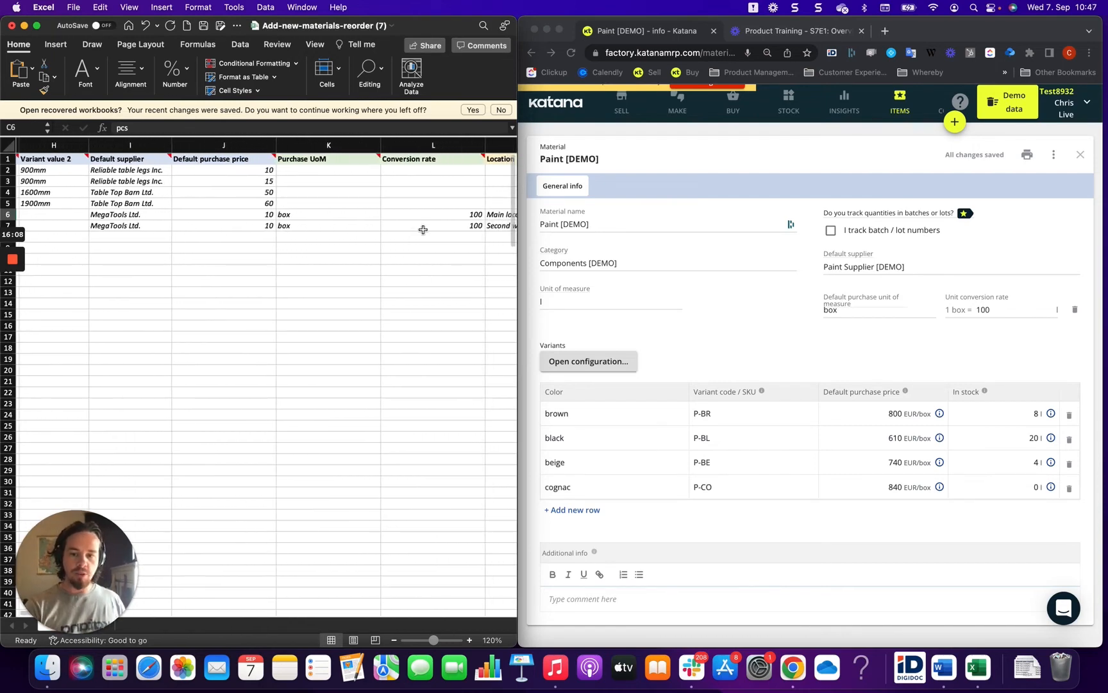
left_click(293, 216)
left_click(458, 216)
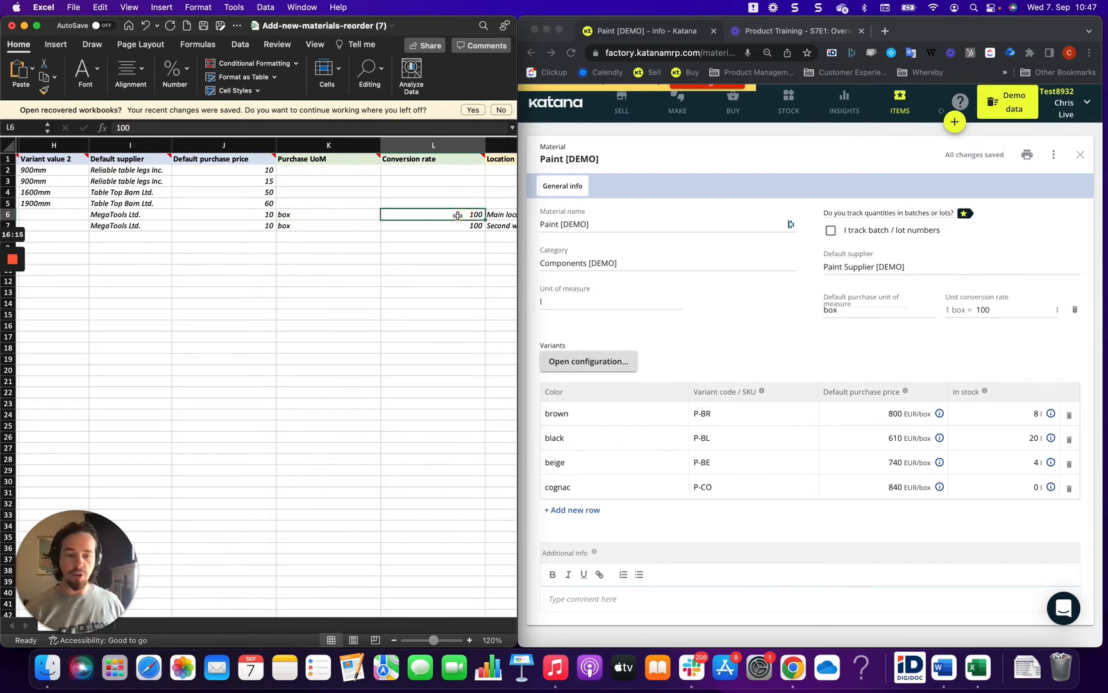
left_click(1076, 313)
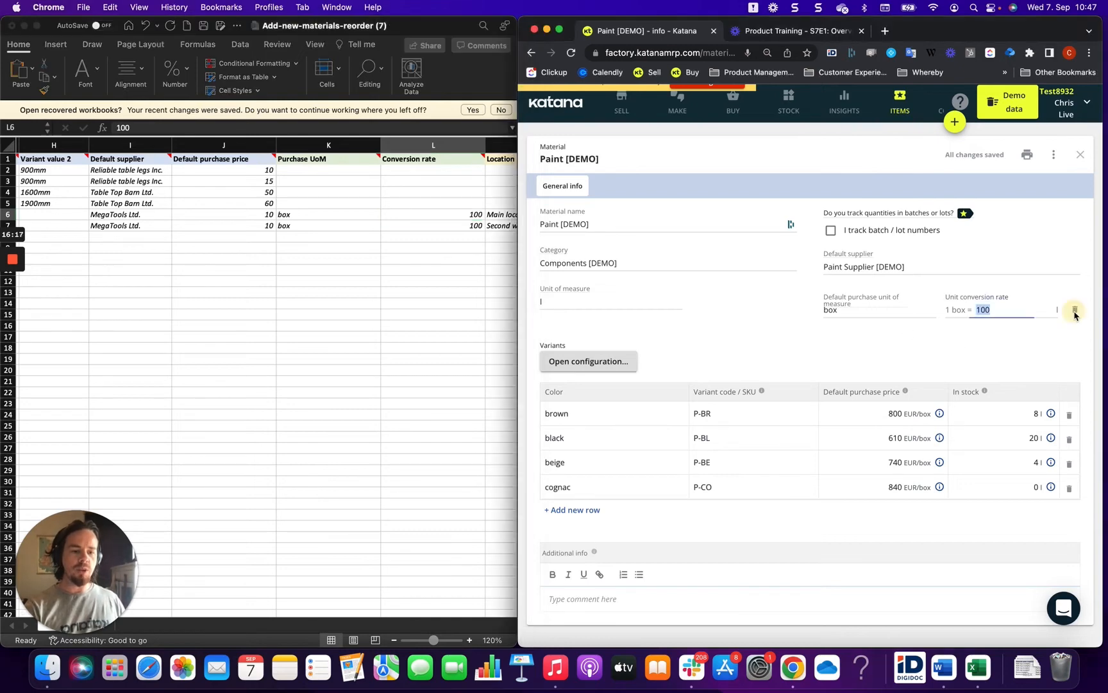
left_click(1075, 313)
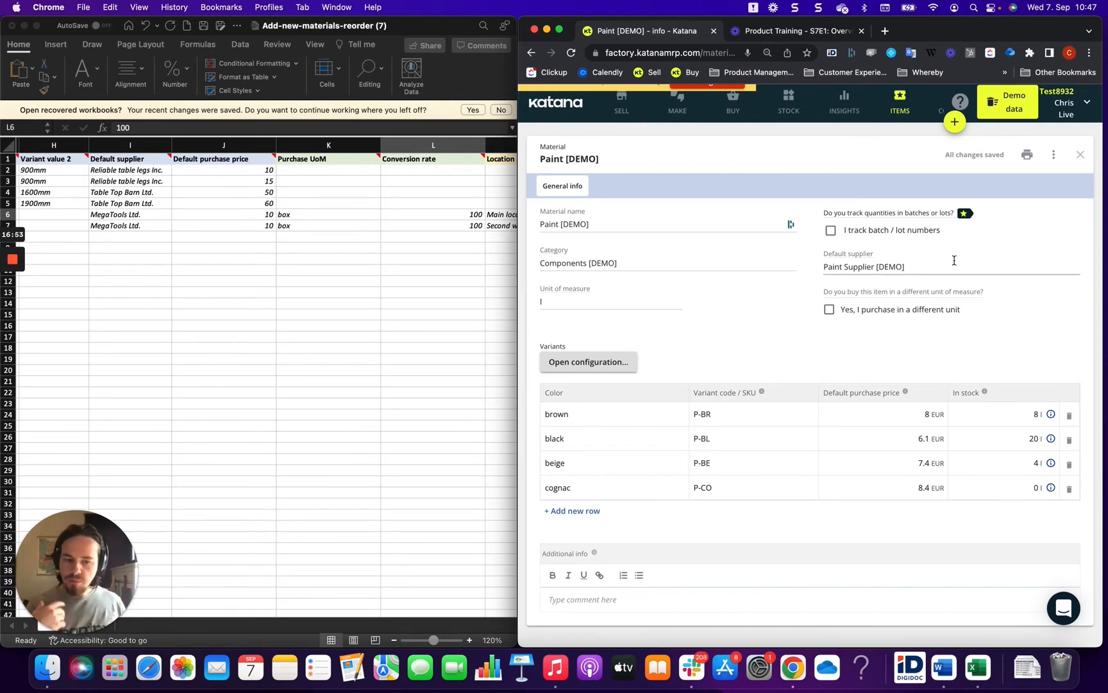
Examine the template's Location, Reorder point, Initial stock Quantity and Initial stock Cost per unit columns
left_click(469, 217)
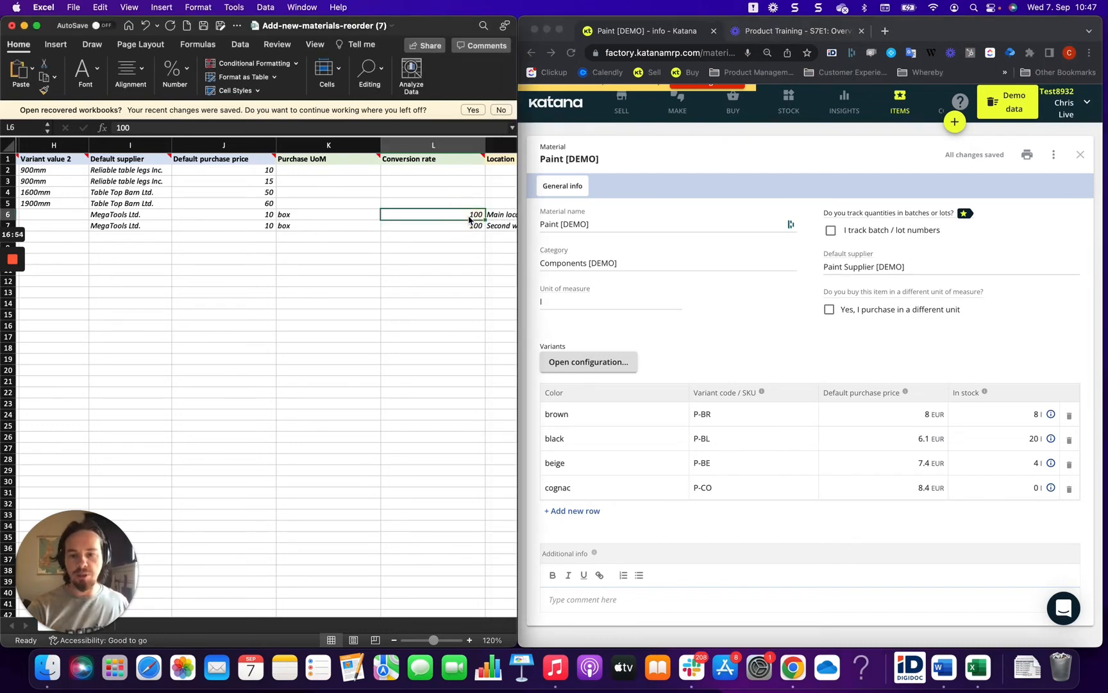
scroll(469, 218, "right", 5)
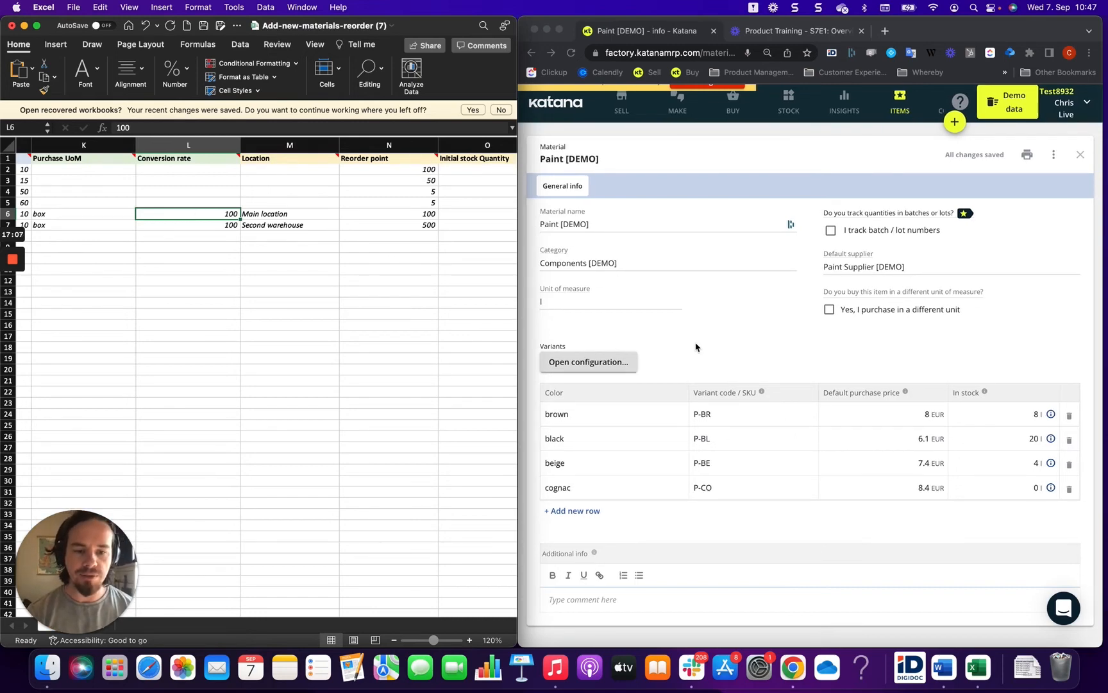
scroll(425, 330, "right", 3)
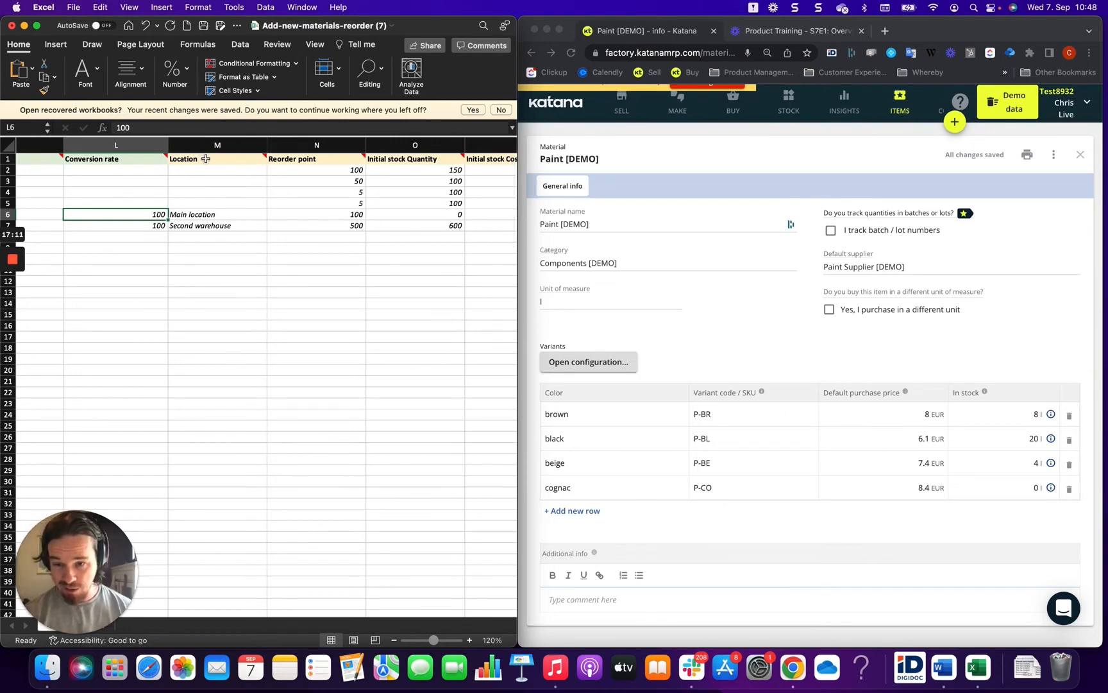
left_click_drag(205, 159, 475, 157)
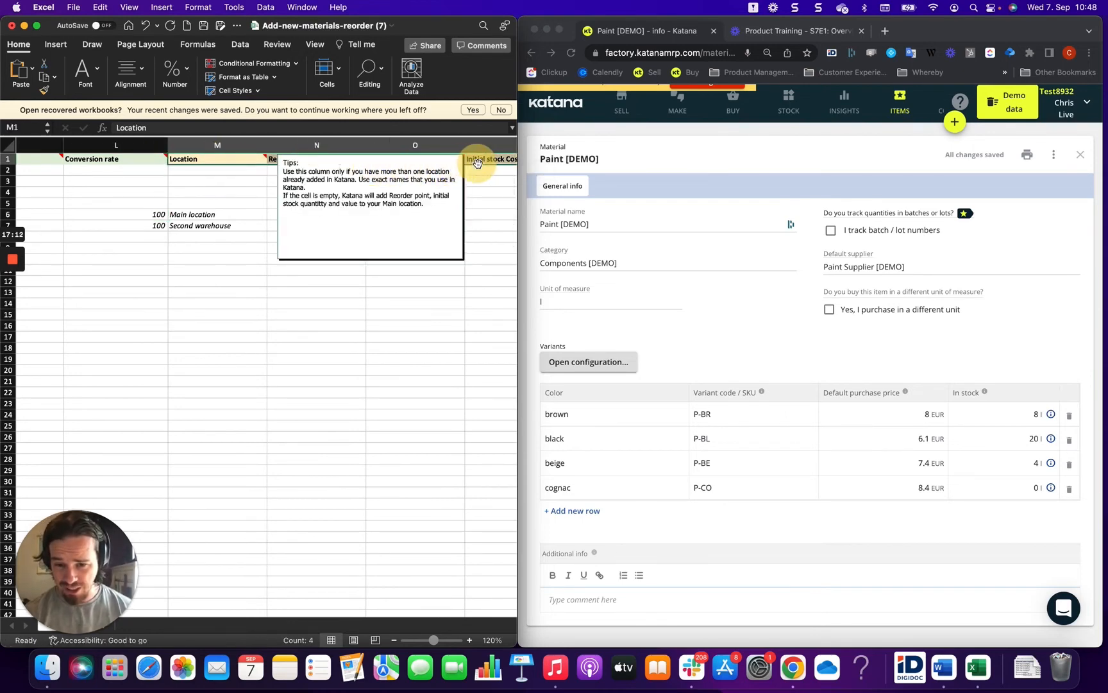
left_click(410, 304)
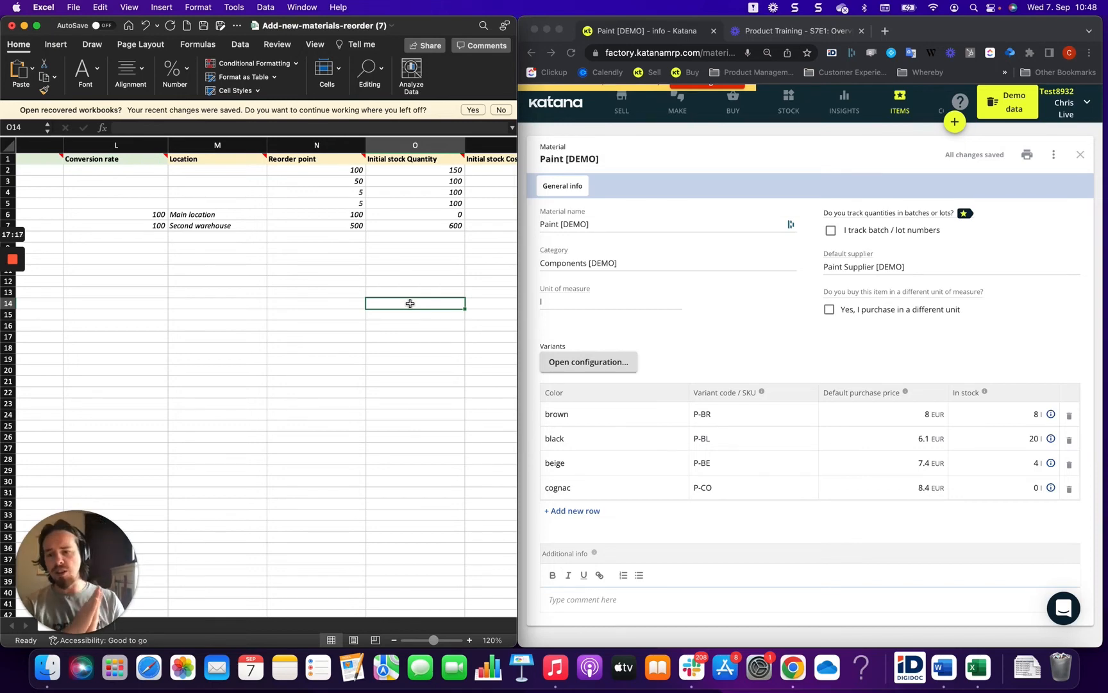
scroll(410, 304, "left", 10)
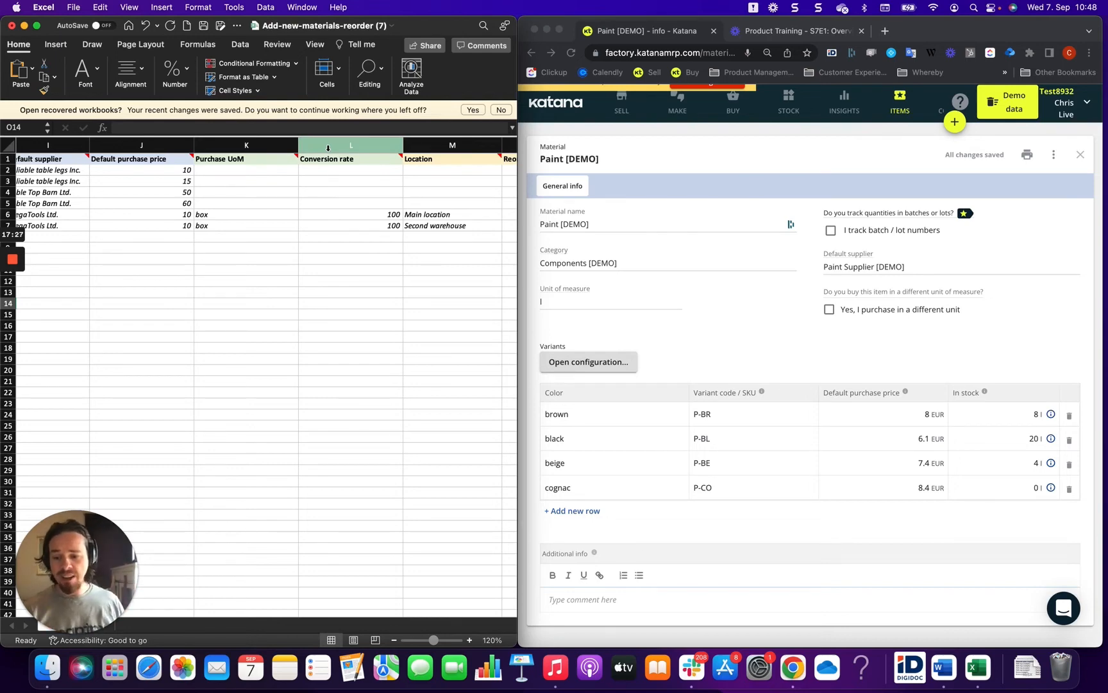
scroll(346, 283, "right", 3)
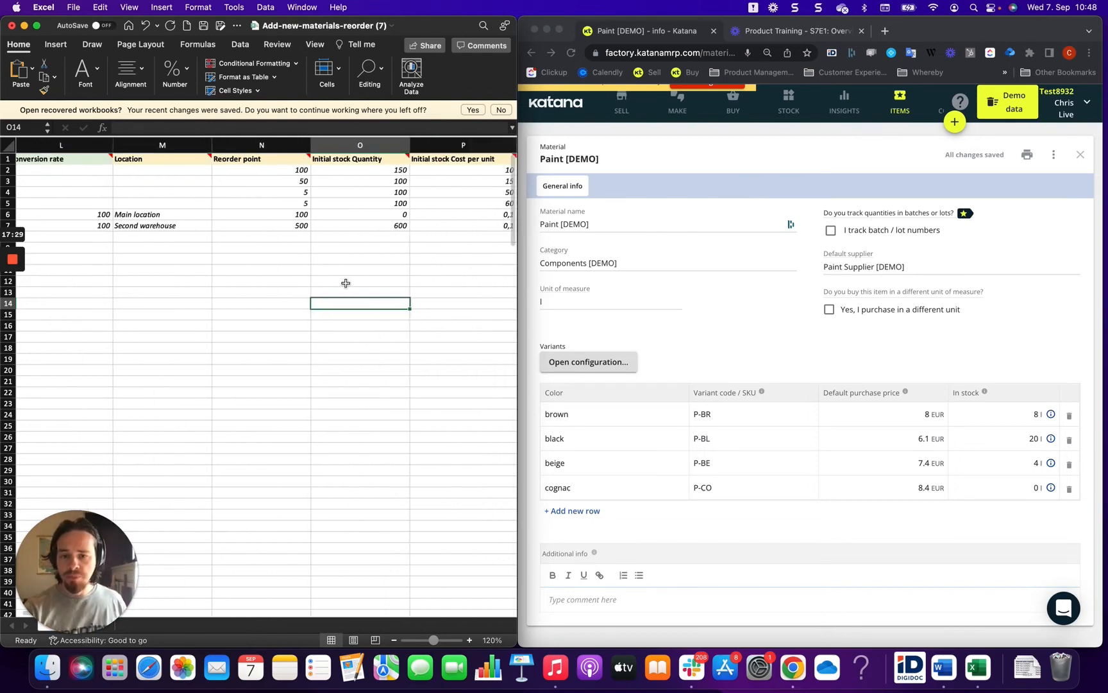
scroll(346, 283, "left", 1)
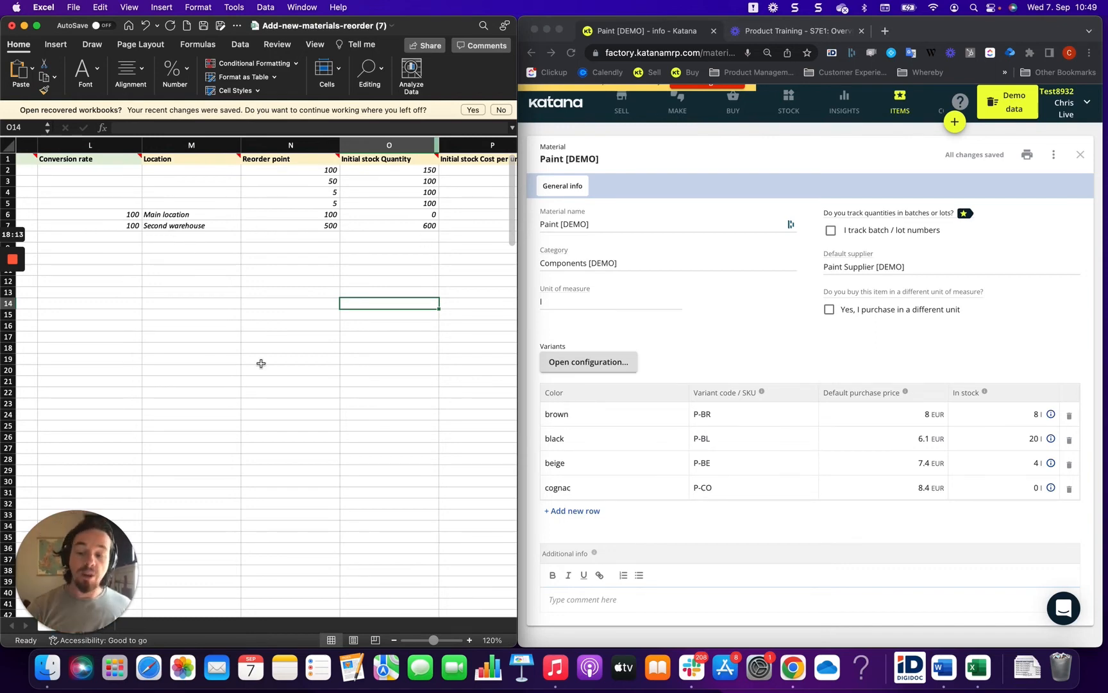
Compare the repeated Table legs material names with the variant codes of the two Screws rows
scroll(192, 321, "left", 10)
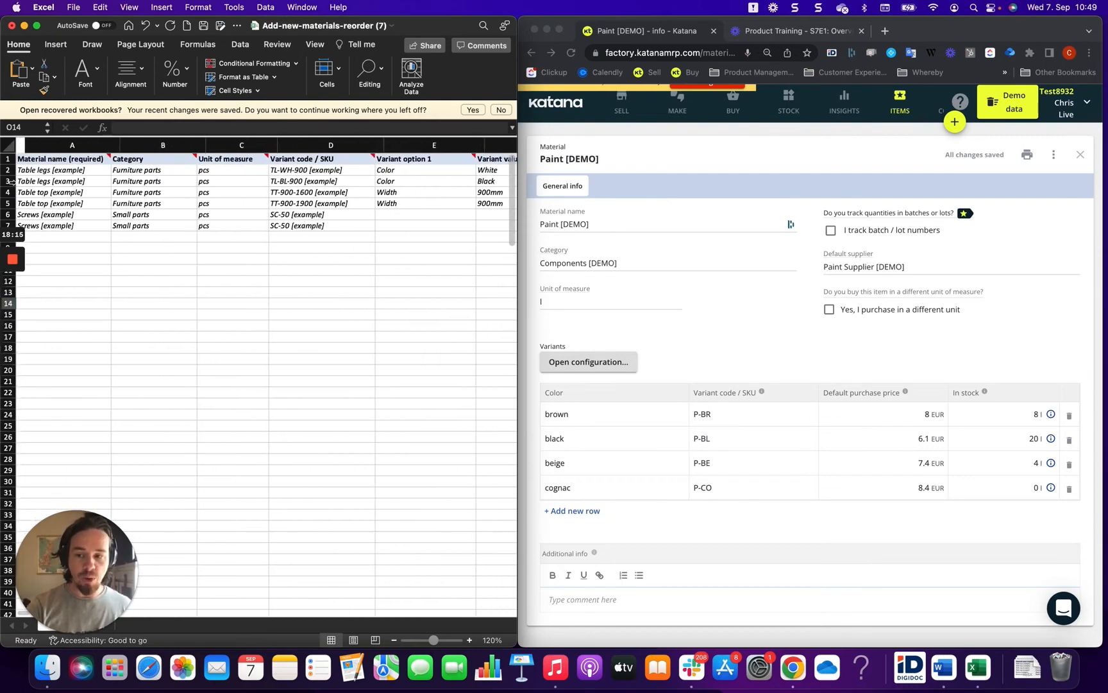
left_click_drag(43, 170, 43, 182)
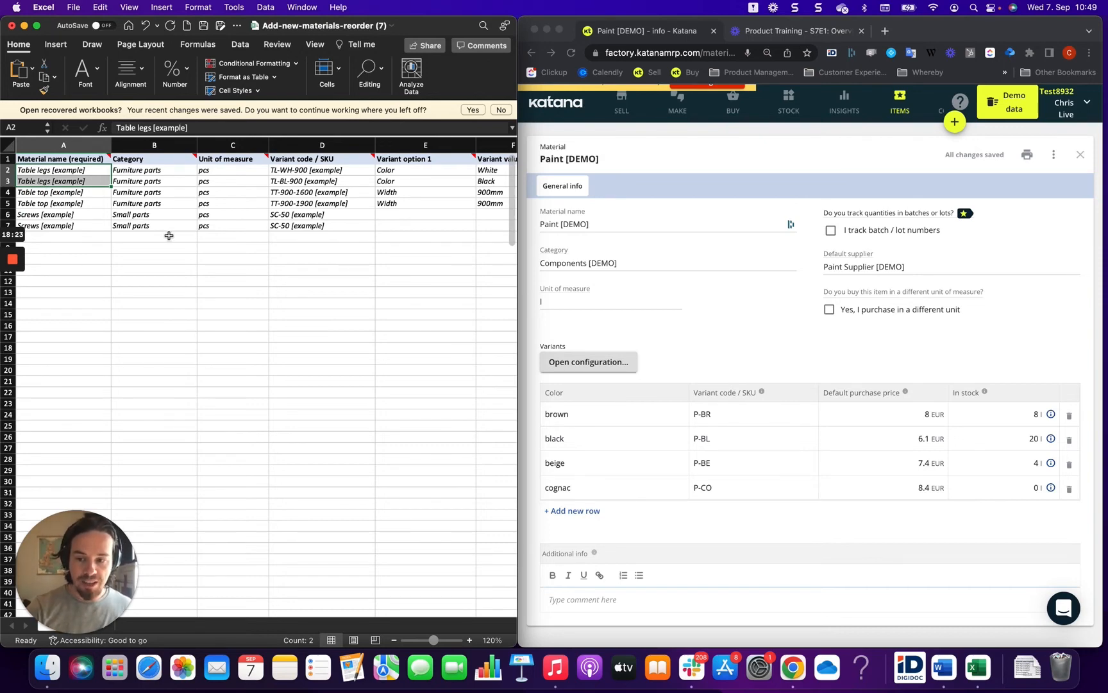
left_click(306, 213)
left_click_drag(307, 213, 297, 226)
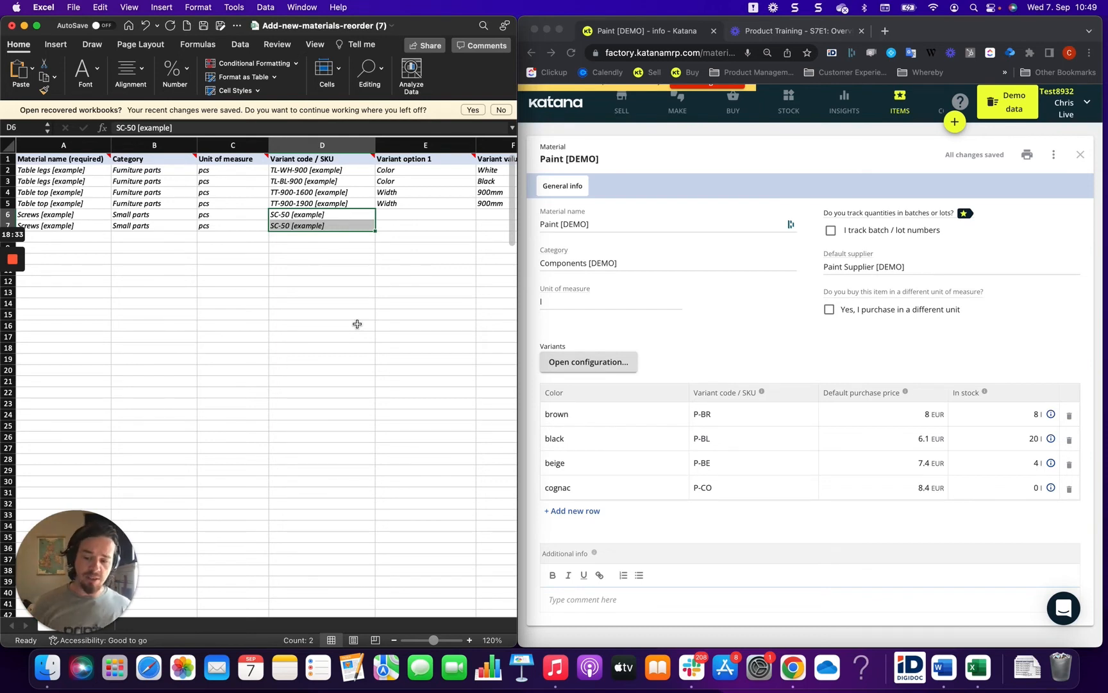
Compare the Location entries of the two Screws rows
scroll(357, 324, "right", 8)
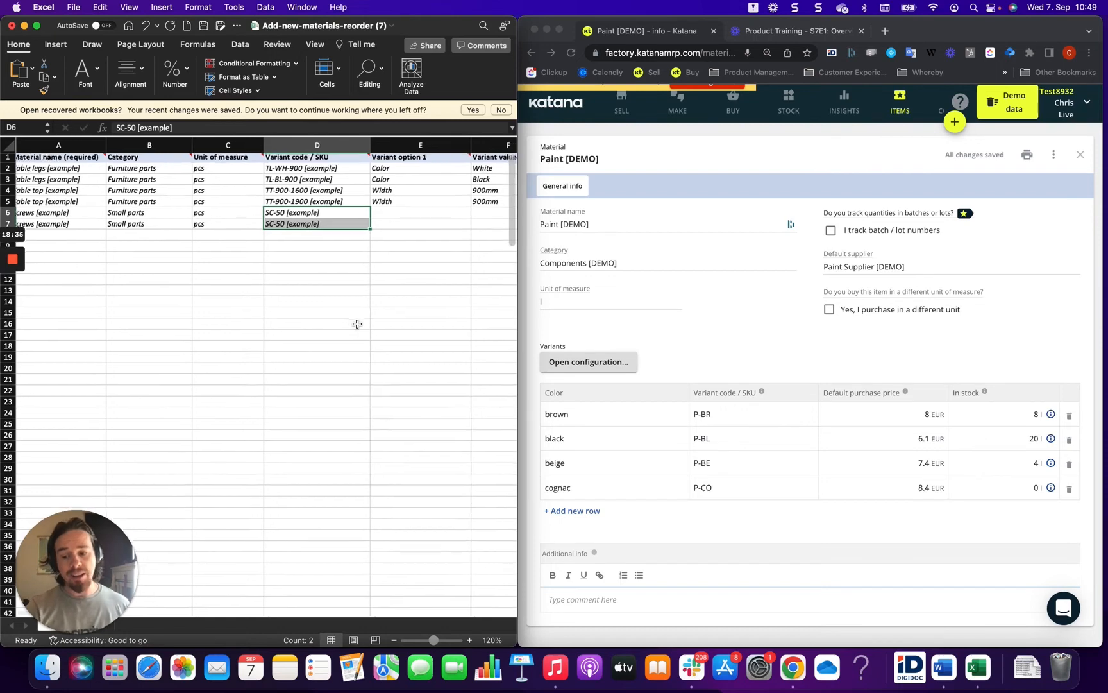
scroll(357, 324, "right", 3)
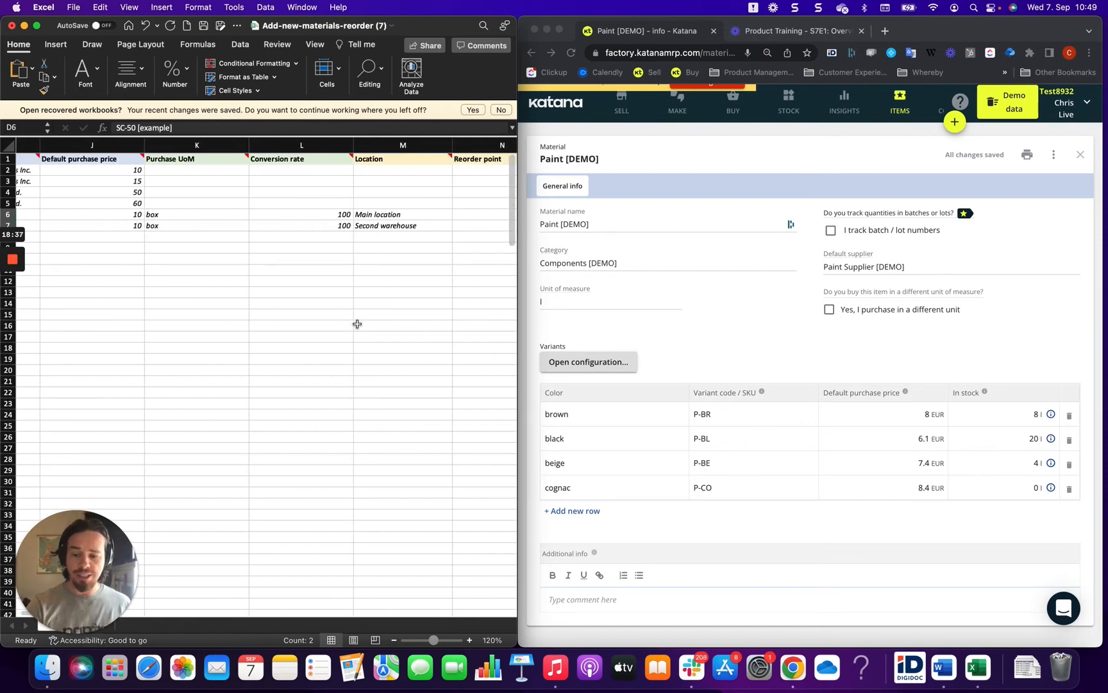
scroll(379, 300, "right", 2)
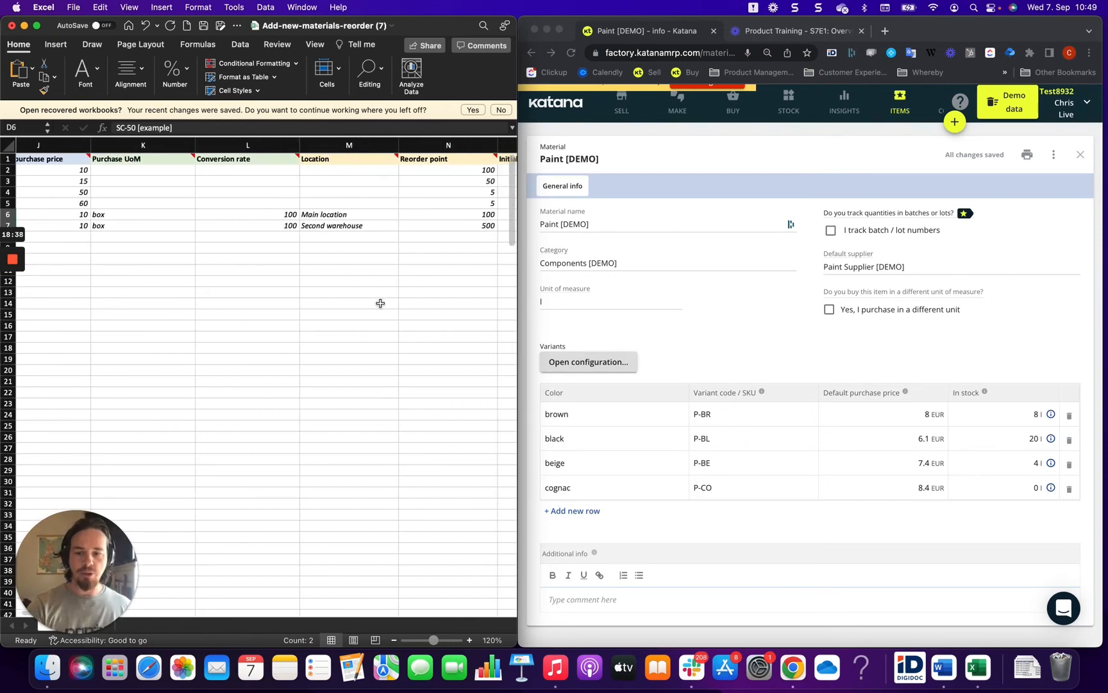
left_click(336, 214)
left_click_drag(336, 214, 335, 225)
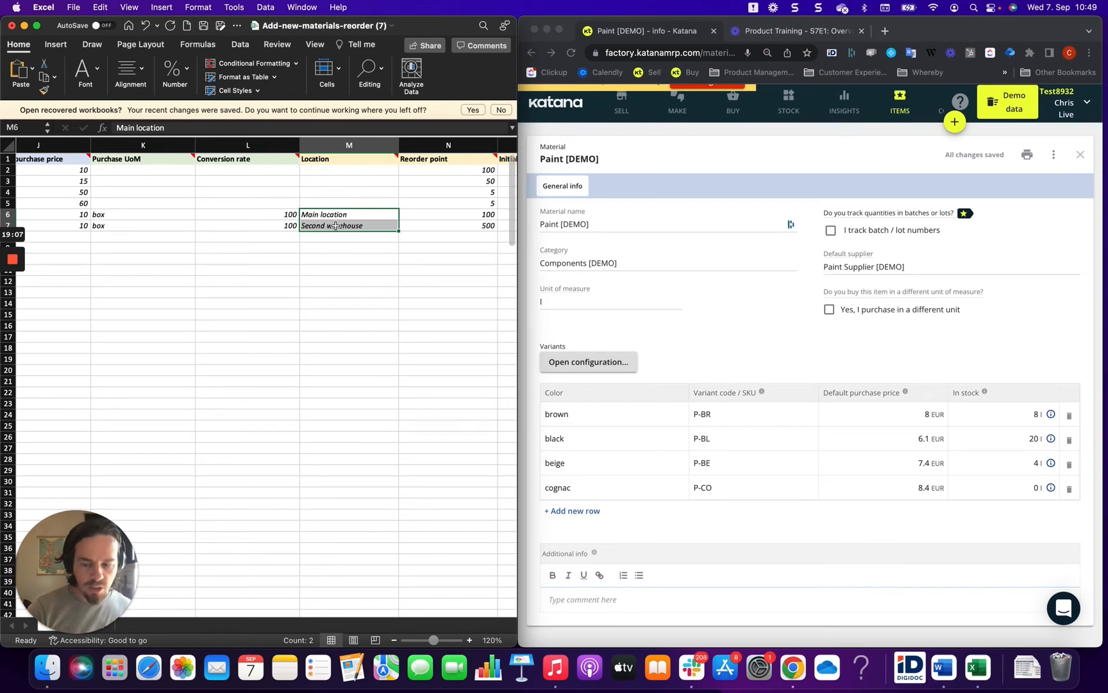
Check the Main location and Second warehouse entries individually in the template's Location column
scroll(414, 238, "right", 1)
scroll(416, 237, "right", 5)
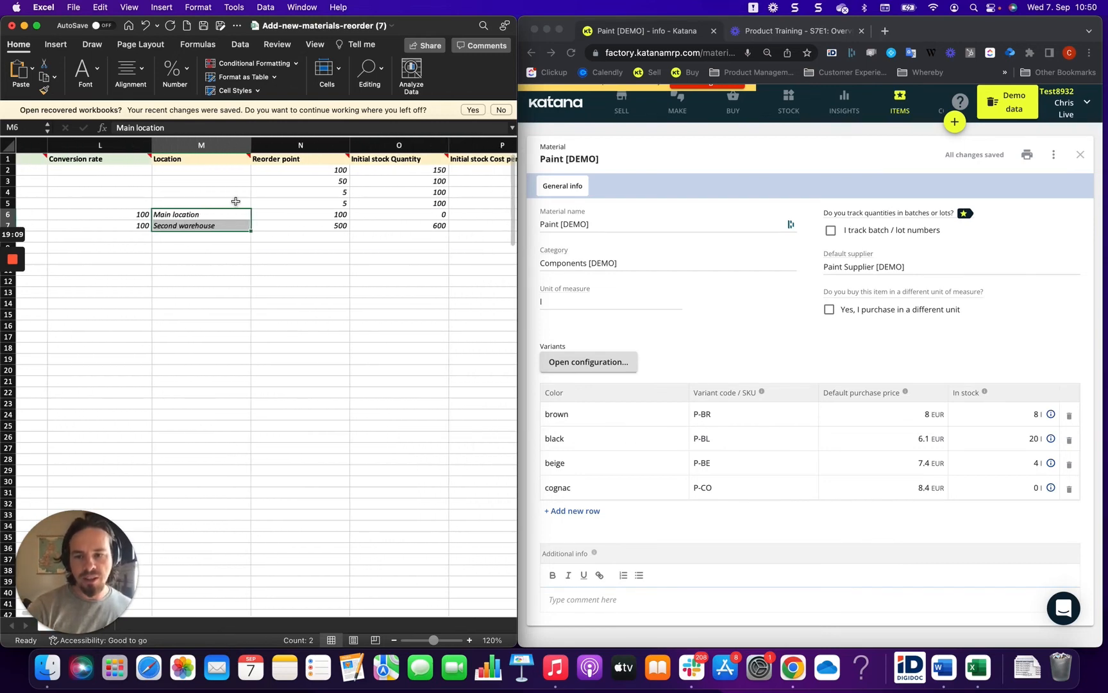
left_click(182, 217)
left_click(183, 225)
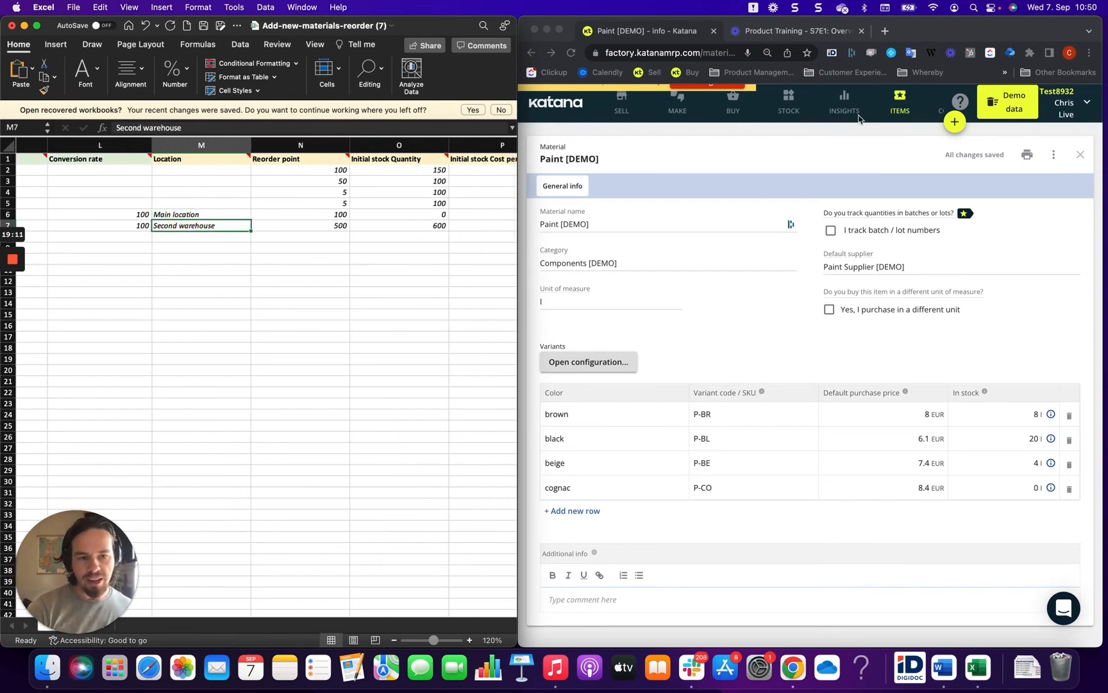
Reduce the browser's page zoom to 75% and open the Locations settings in Katana
left_click(1090, 52)
left_click(998, 190)
left_click(997, 189)
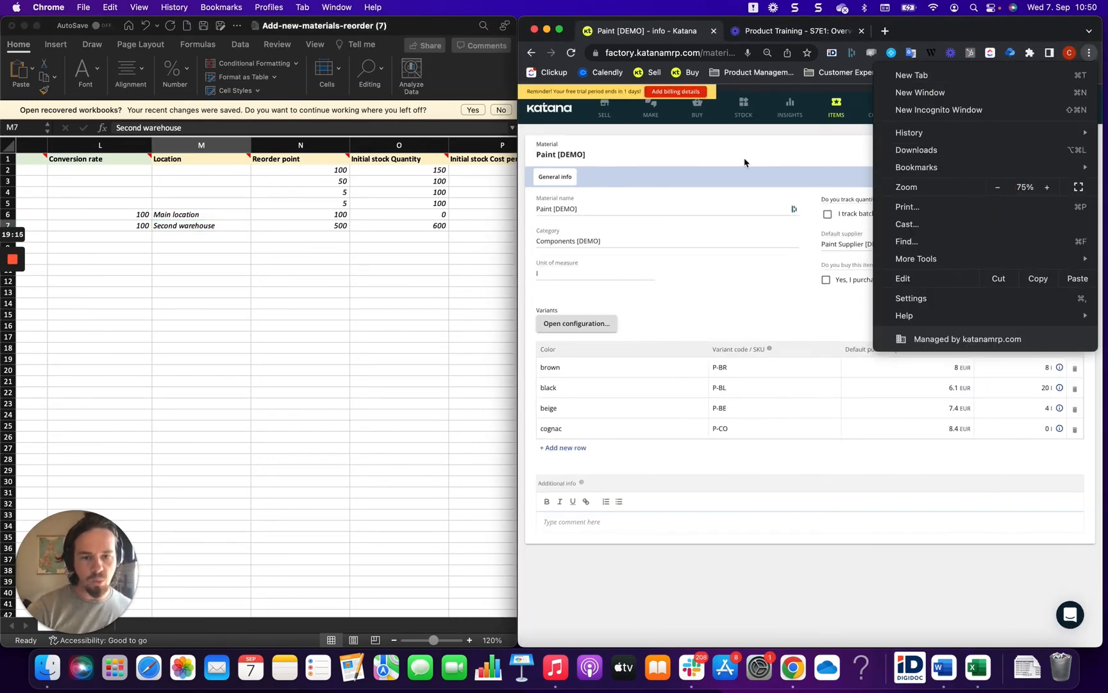
left_click(742, 156)
left_click(928, 109)
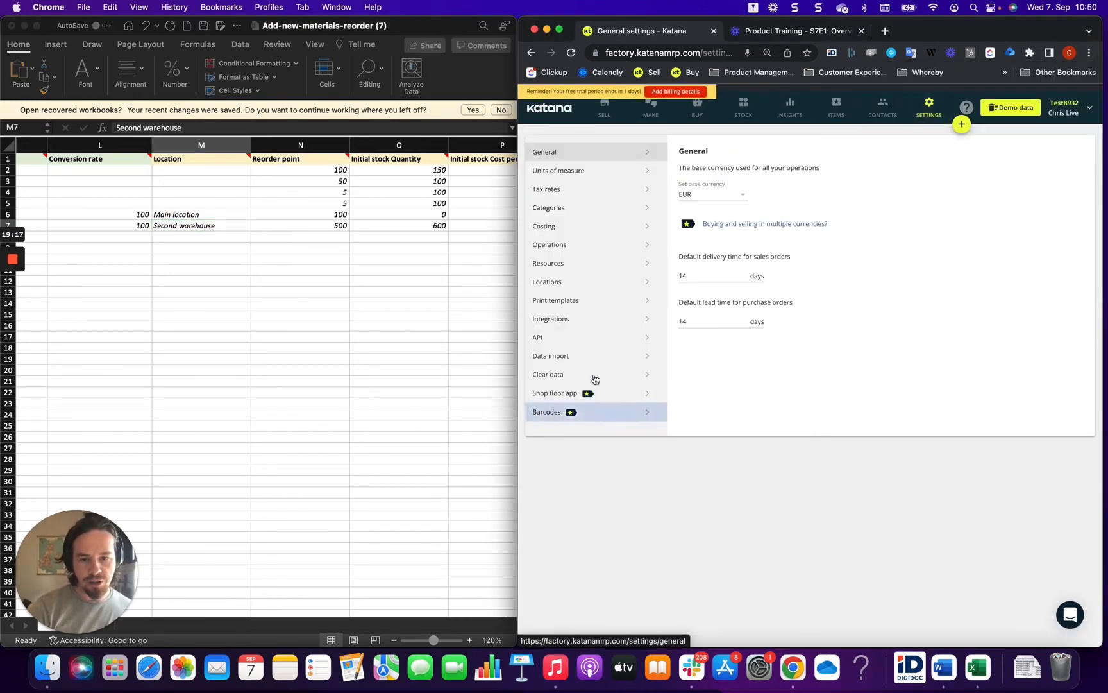
left_click(550, 281)
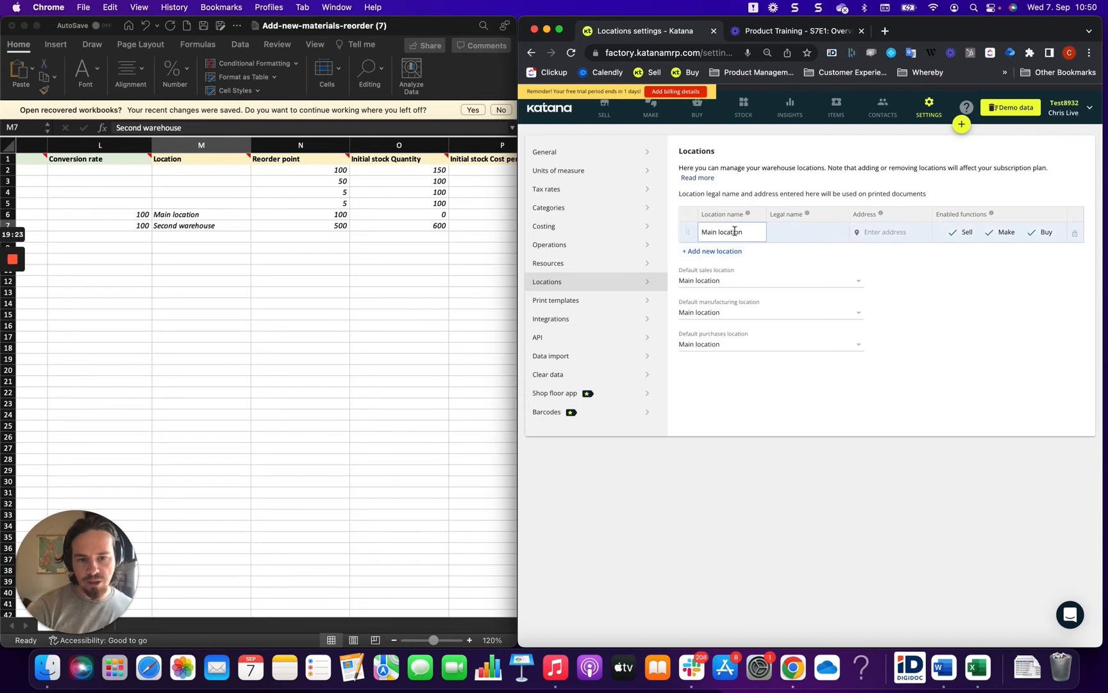
Compare the template's Main location and Second warehouse entries with the location names in Katana's Locations settings
left_click(211, 221)
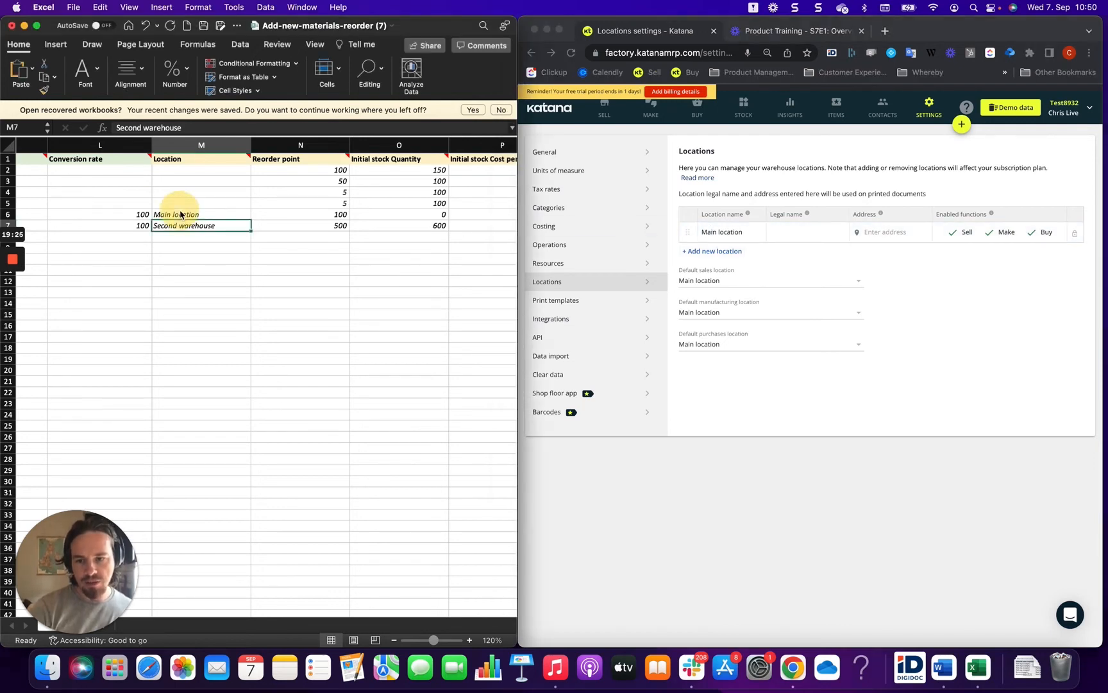
left_click(179, 213)
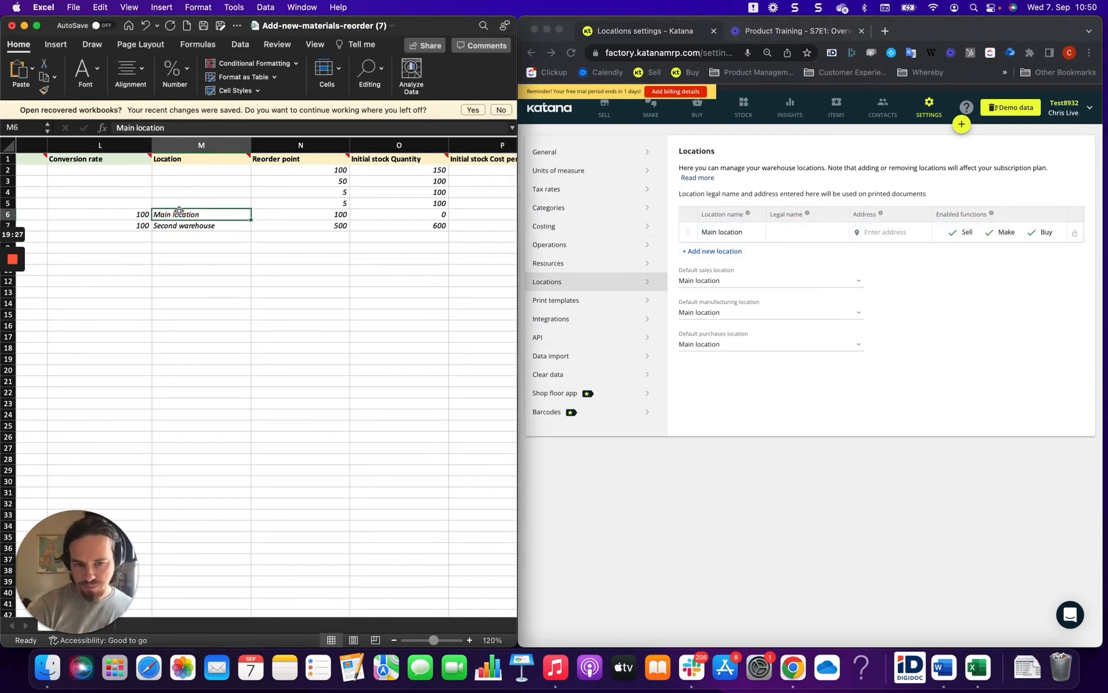
left_click(712, 252)
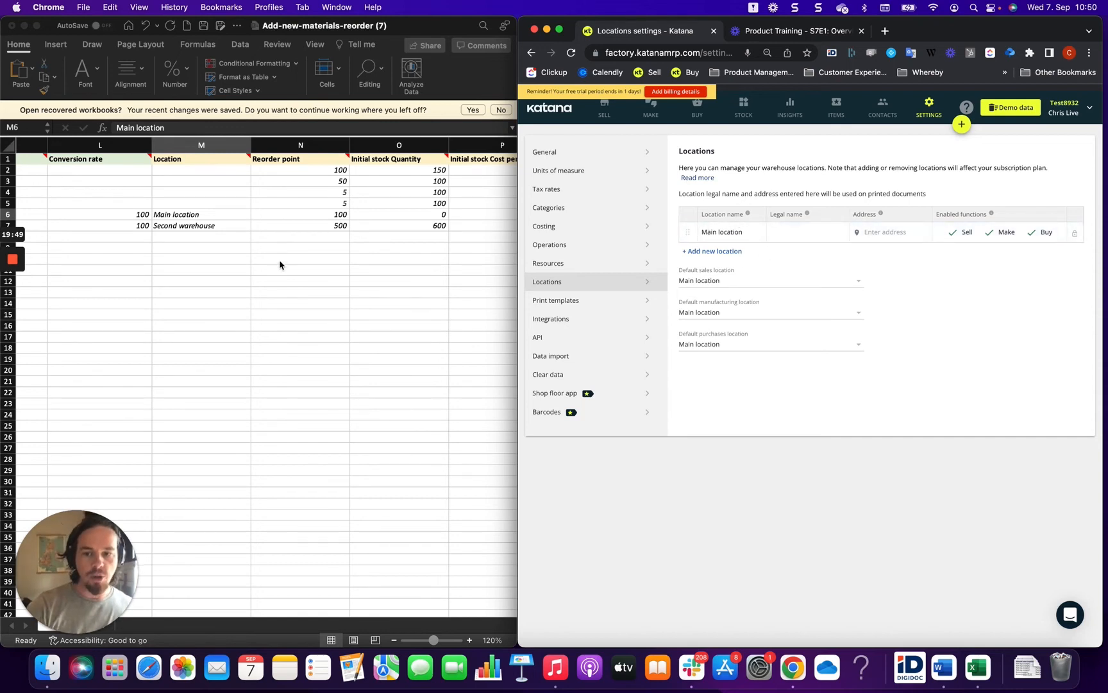
left_click(174, 215)
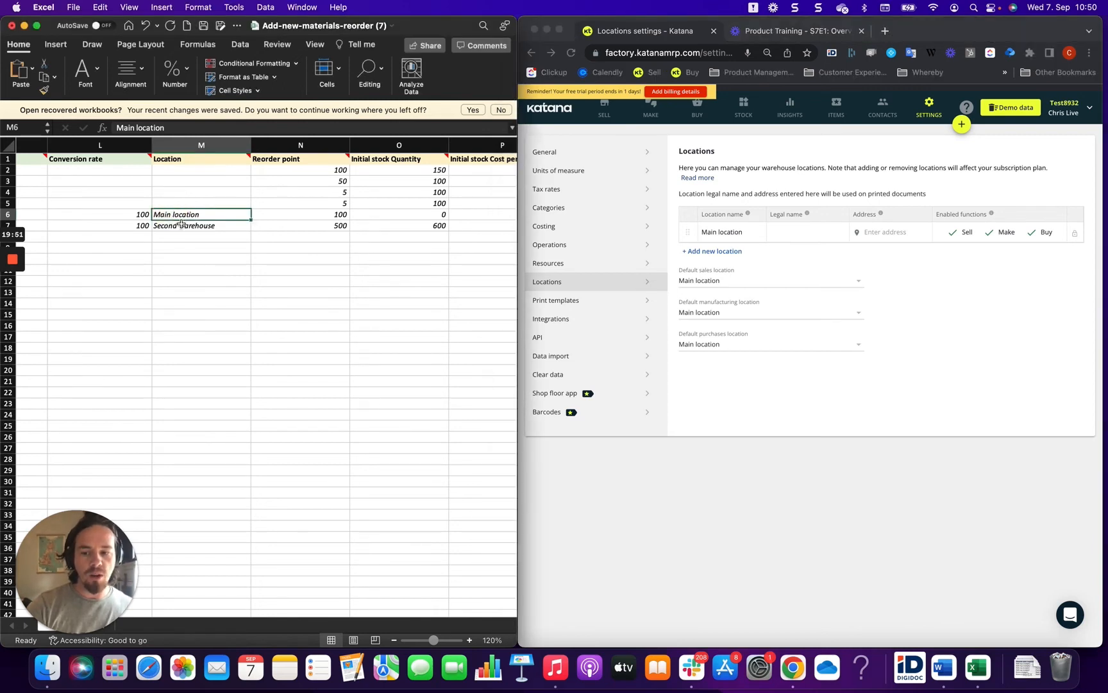
left_click(180, 226)
left_click(181, 211)
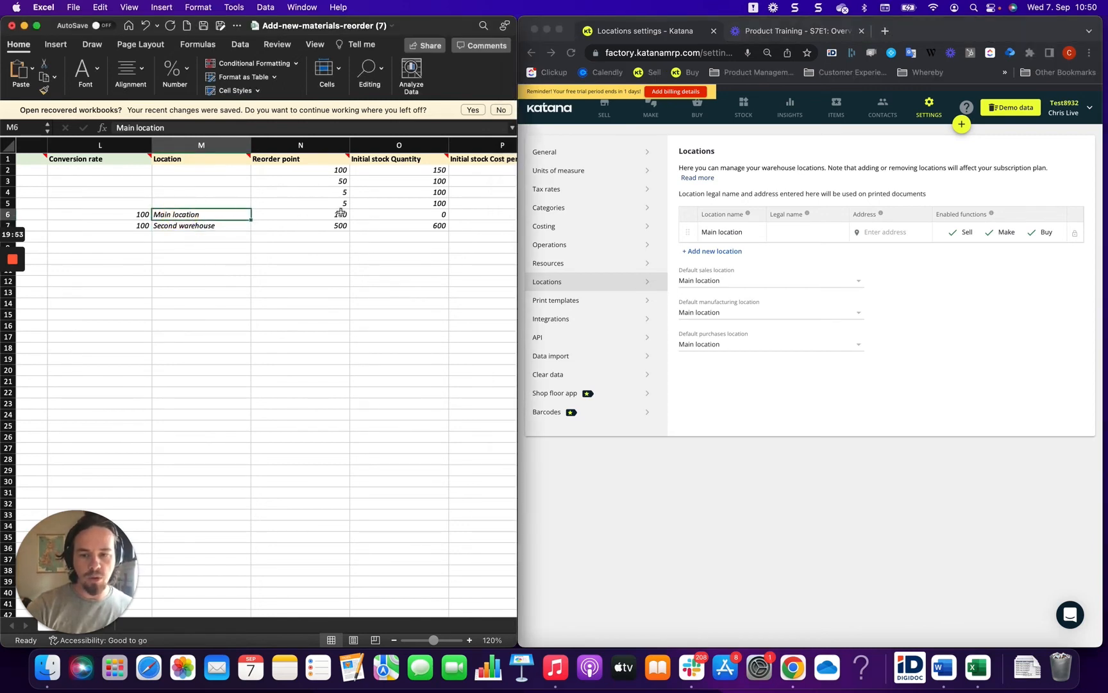
Examine the Second warehouse entry and the Location cells from row 6 down to the empty rows below it
scroll(441, 281, "right", 2)
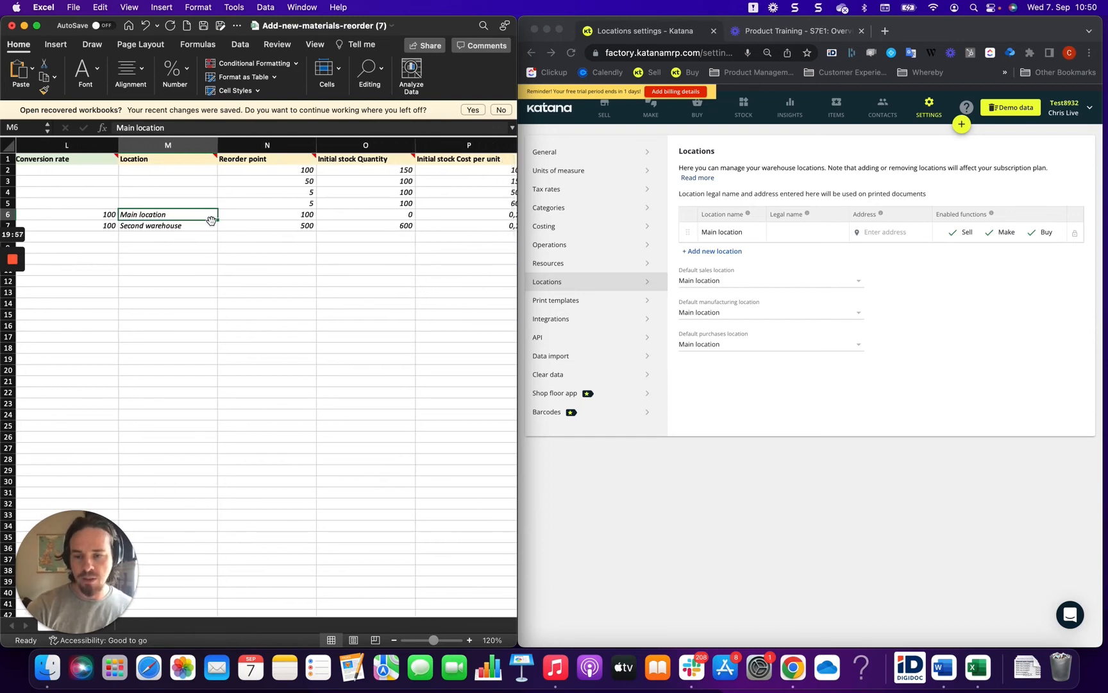
left_click(168, 226)
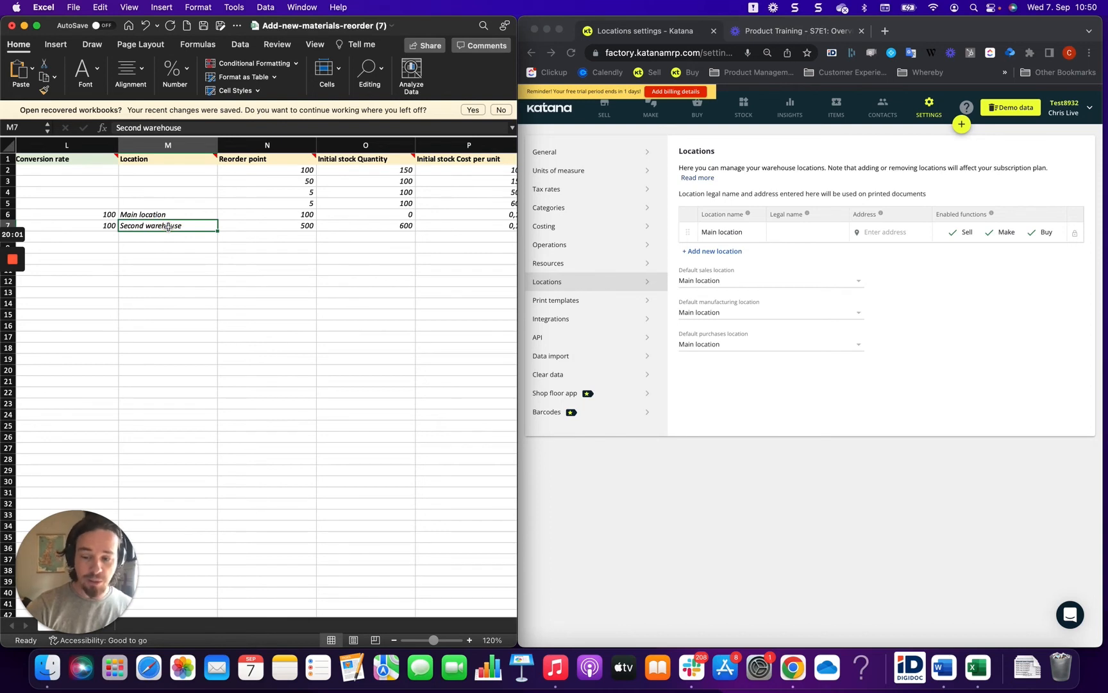
left_click(151, 237)
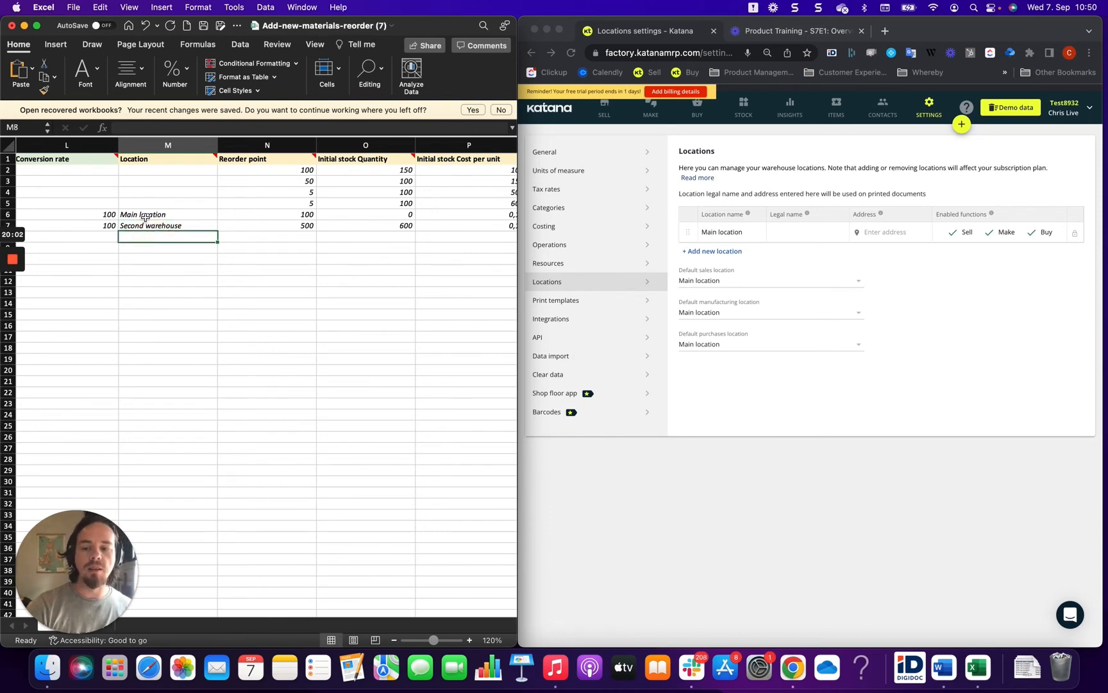
left_click(145, 216)
left_click_drag(145, 217, 148, 261)
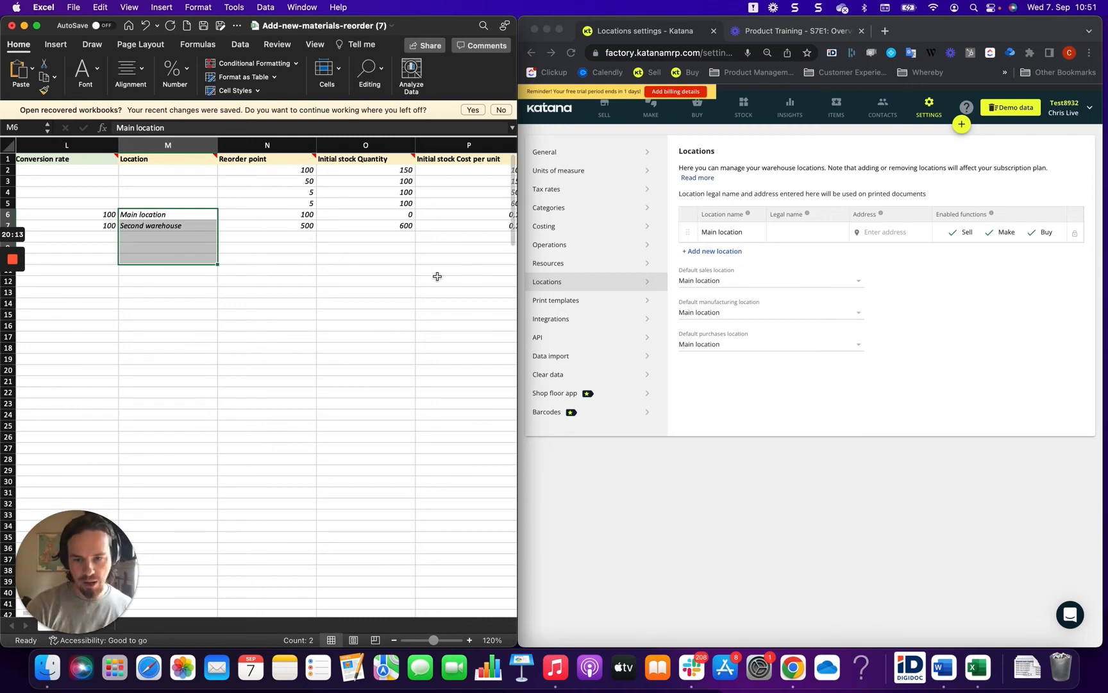
Examine the Reorder point and Initial stock Quantity values for each location of the Screws material
left_click(377, 281)
scroll(377, 281, "right", 1)
scroll(372, 278, "right", 2)
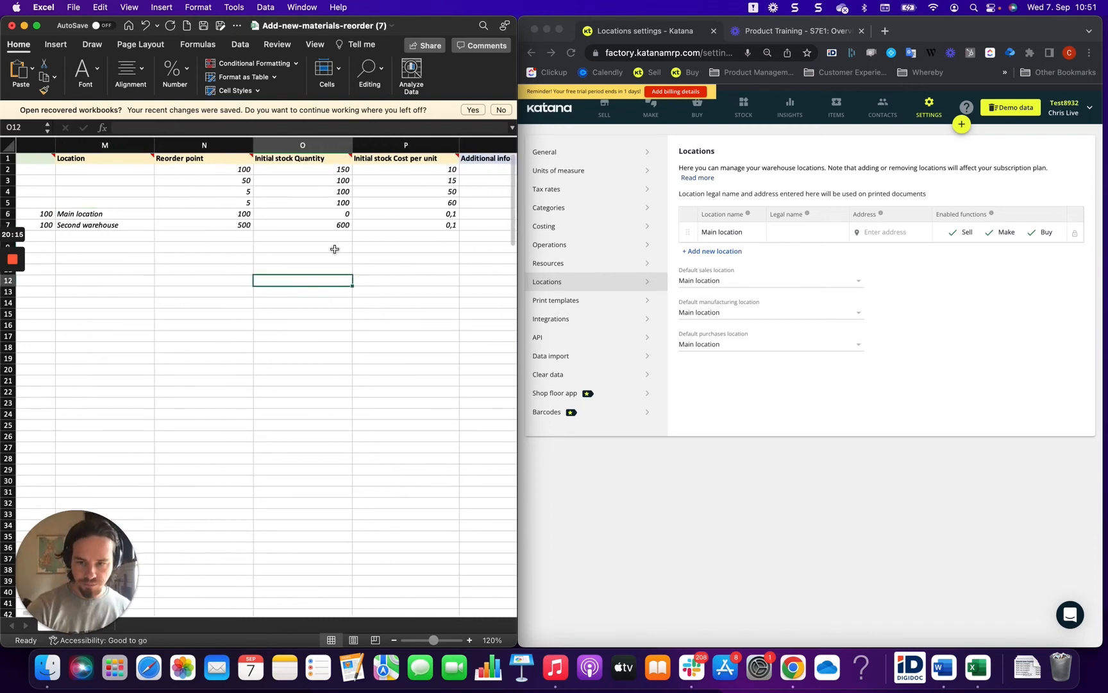
left_click_drag(165, 215, 169, 226)
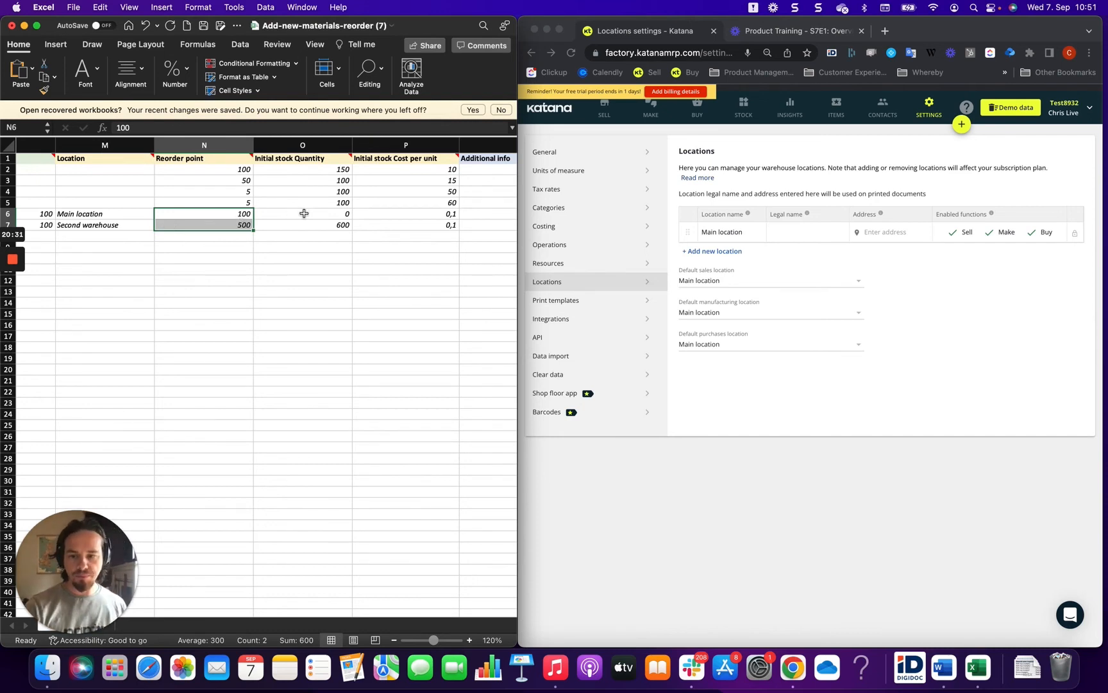
left_click_drag(315, 213, 316, 221)
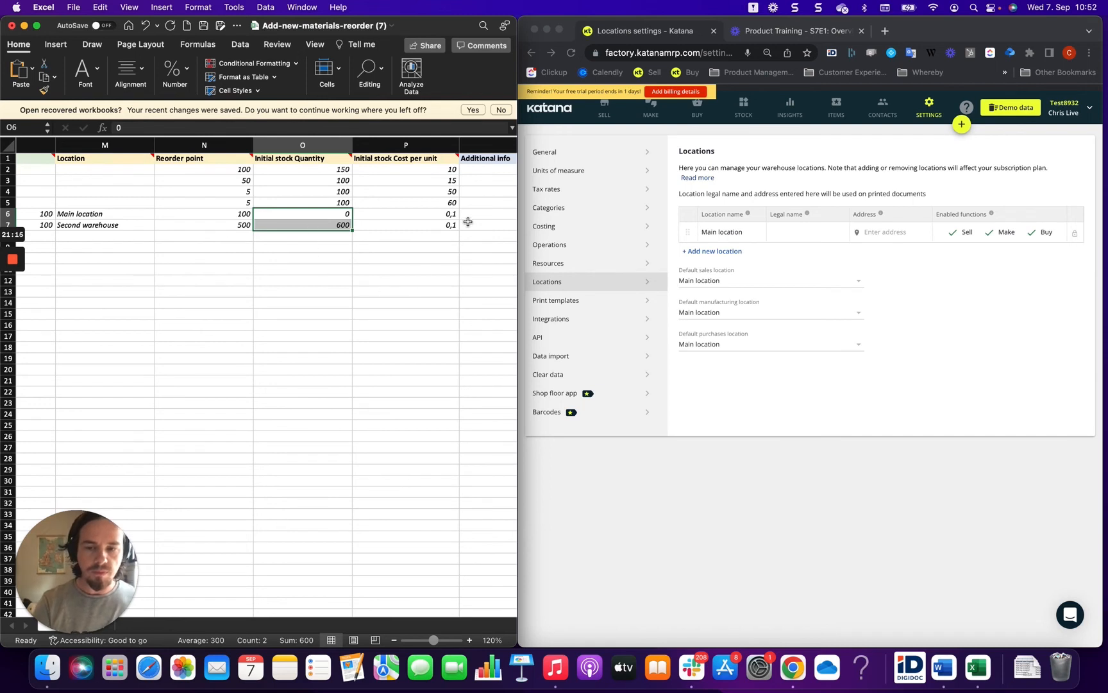
Compare the unit of measure of the Screws rows with their Initial stock Cost per unit
scroll(451, 215, "right", 3)
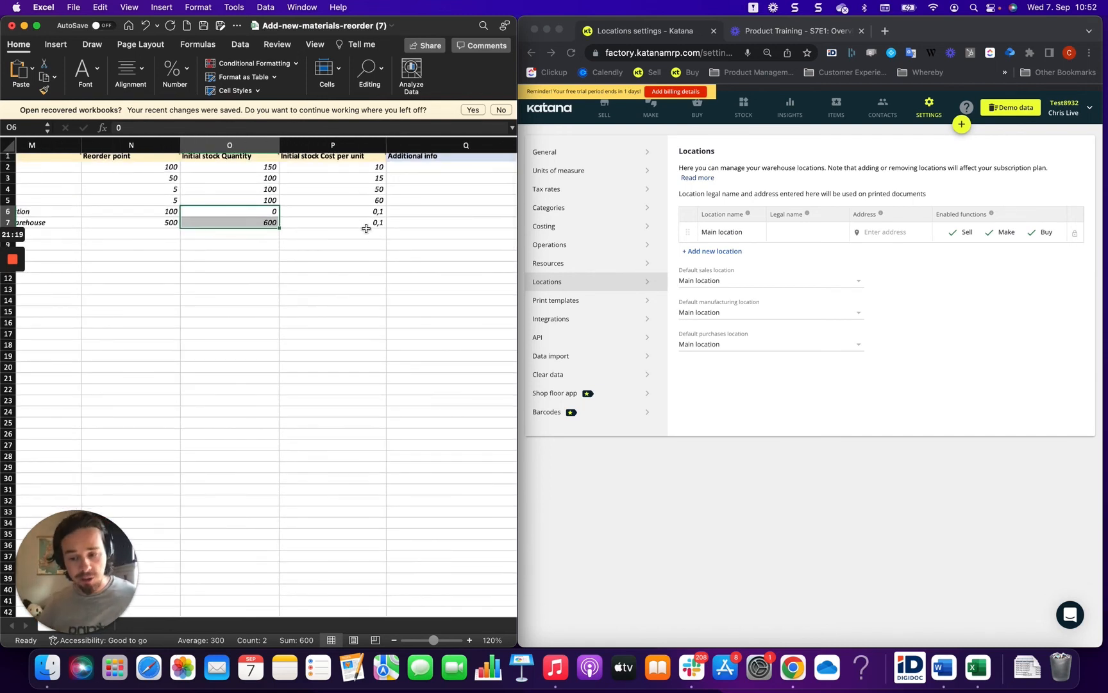
scroll(360, 218, "left", 10)
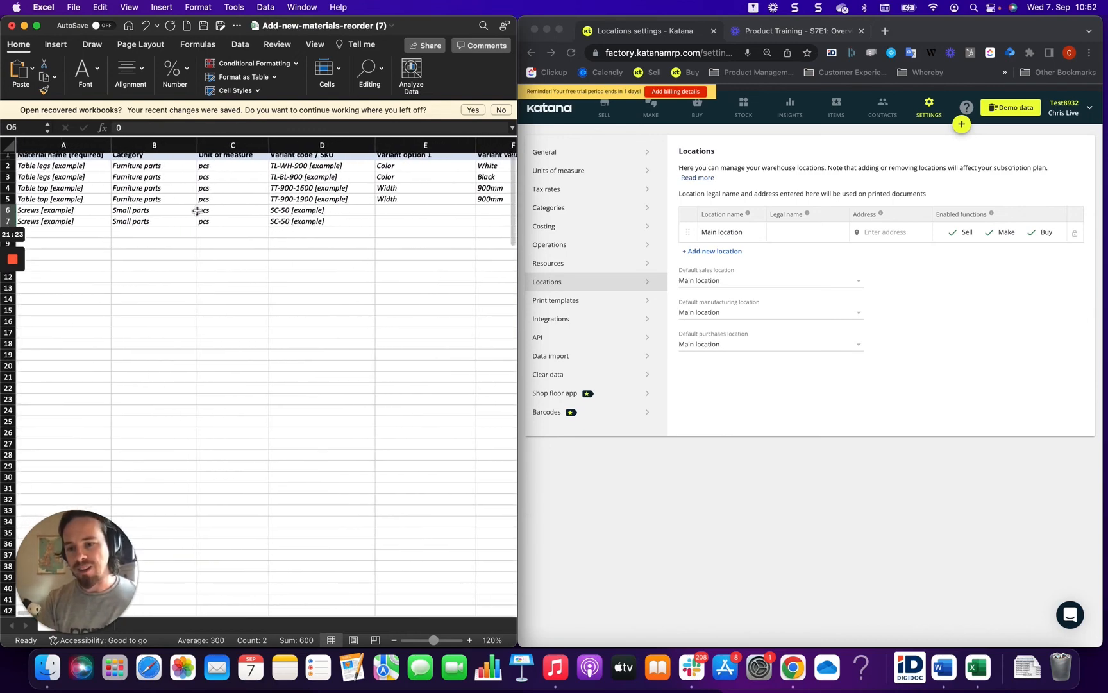
left_click_drag(199, 211, 203, 224)
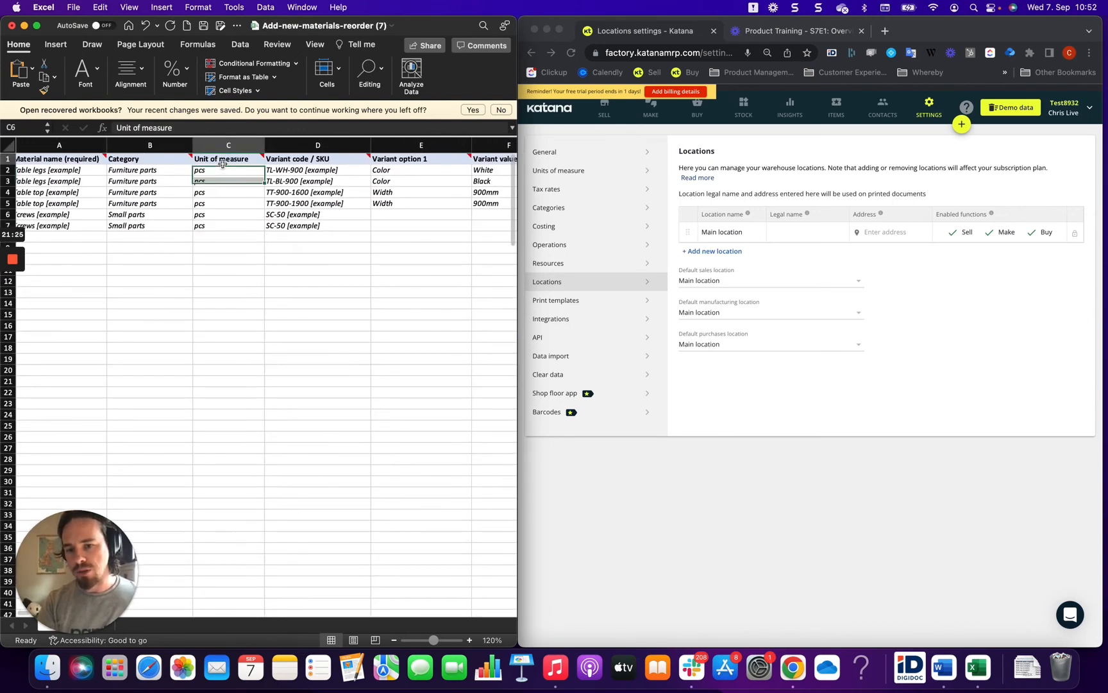
left_click(220, 218)
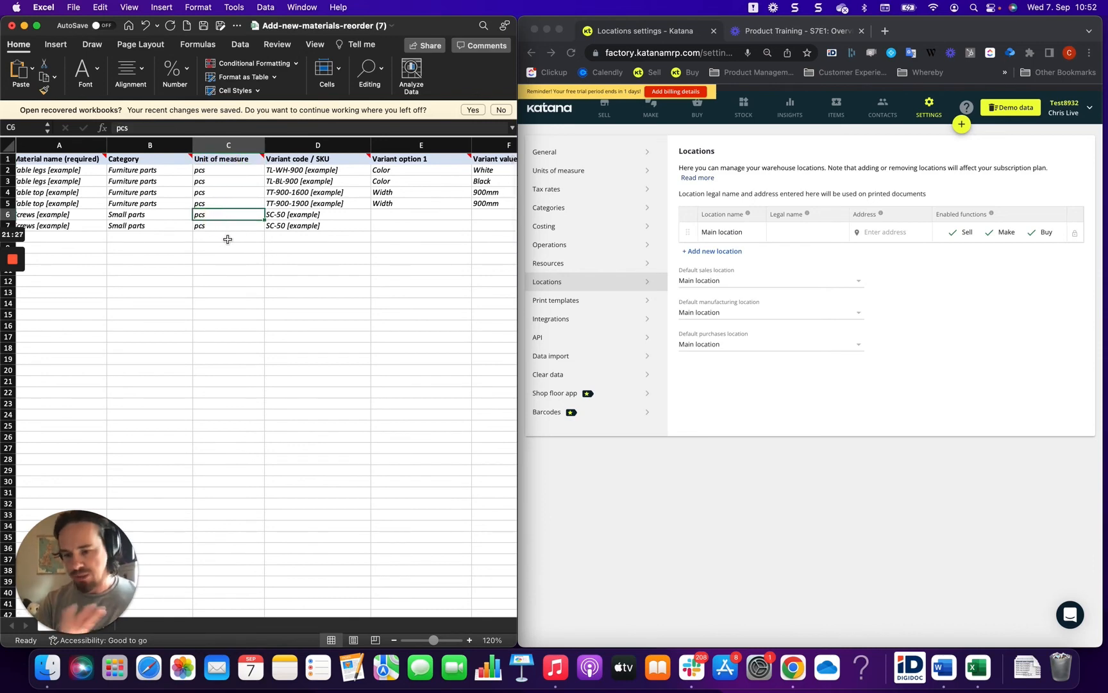
scroll(227, 239, "right", 10)
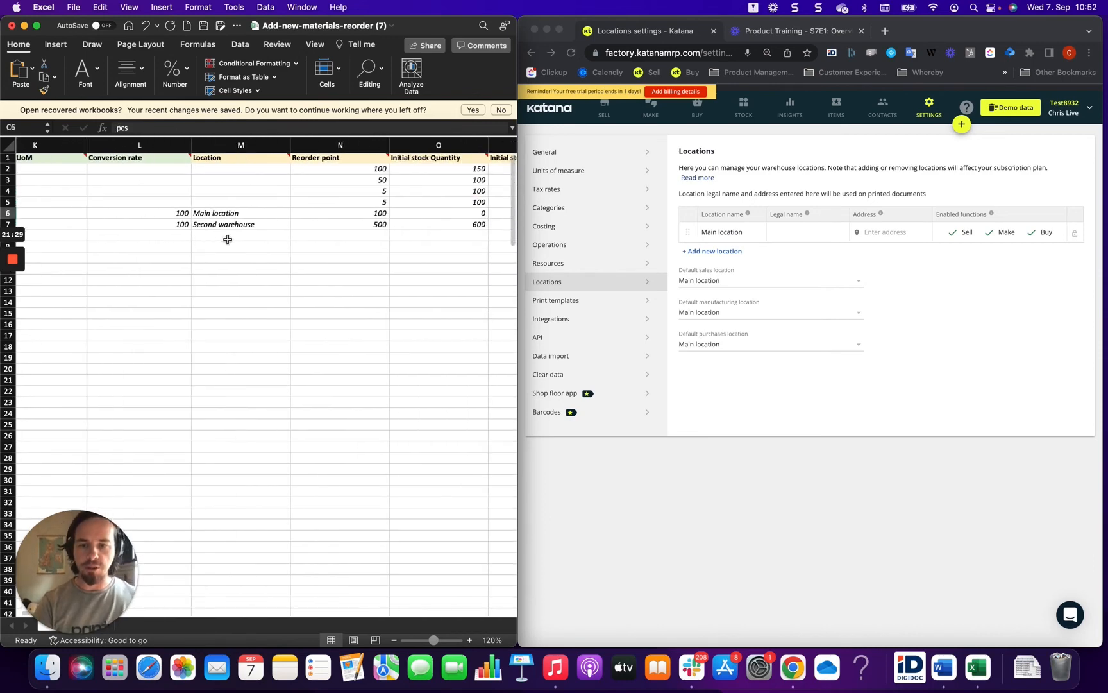
scroll(228, 239, "right", 4)
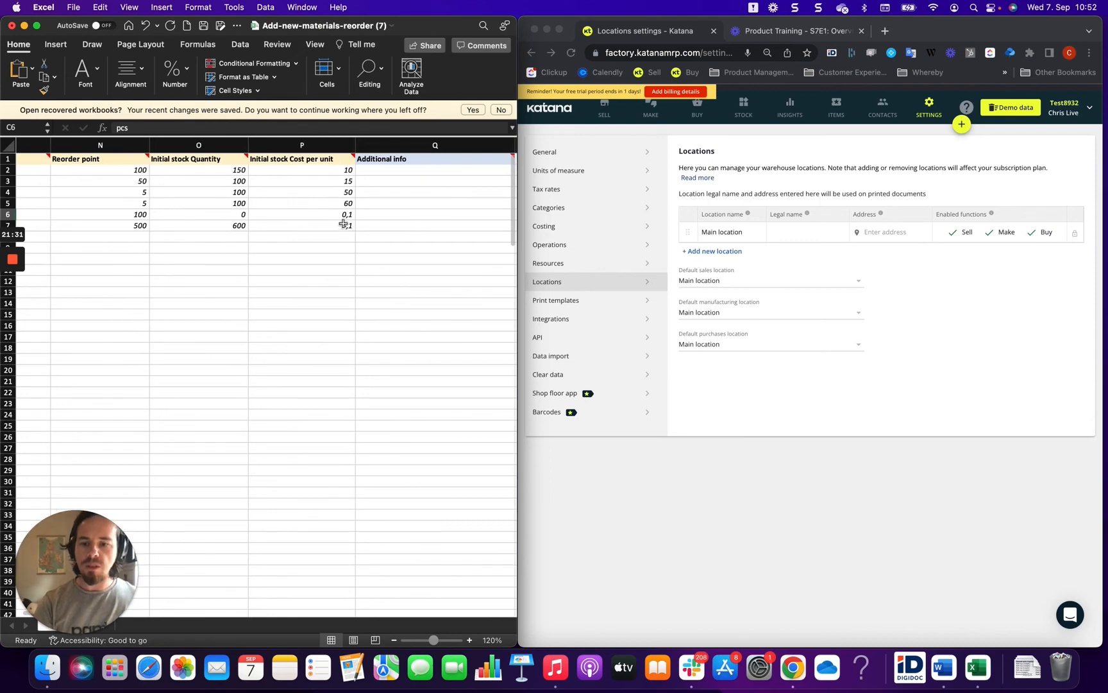
left_click(350, 215)
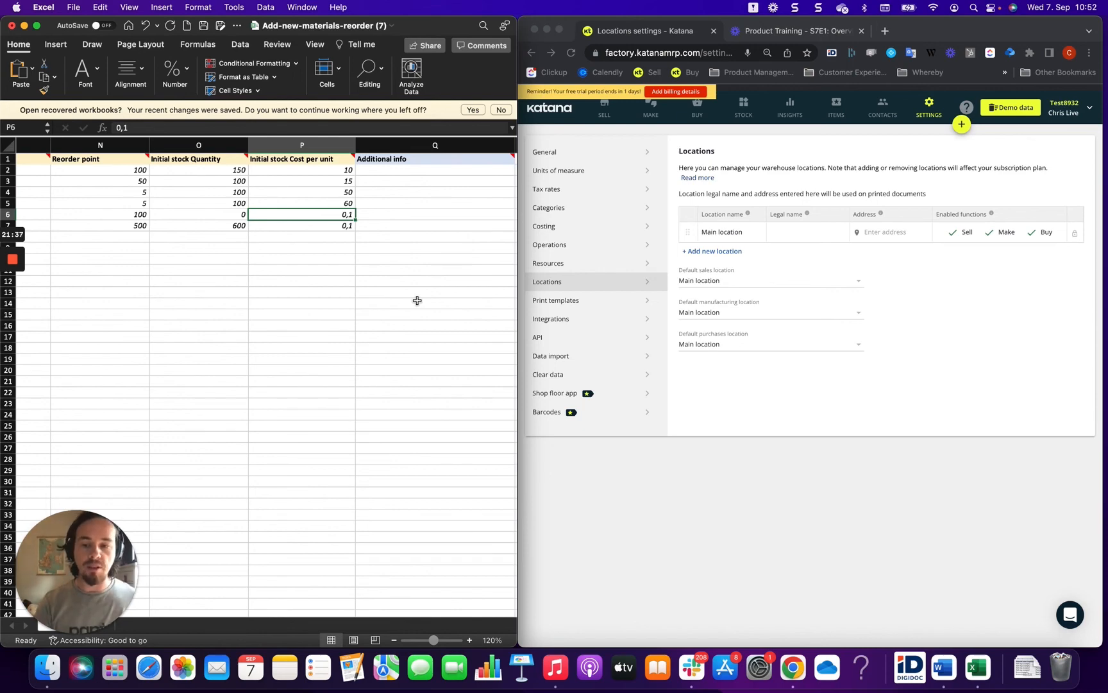
Read the Additional info column's note and match the column to the Additional info field on the Paint [DEMO] material card
scroll(348, 345, "right", 2)
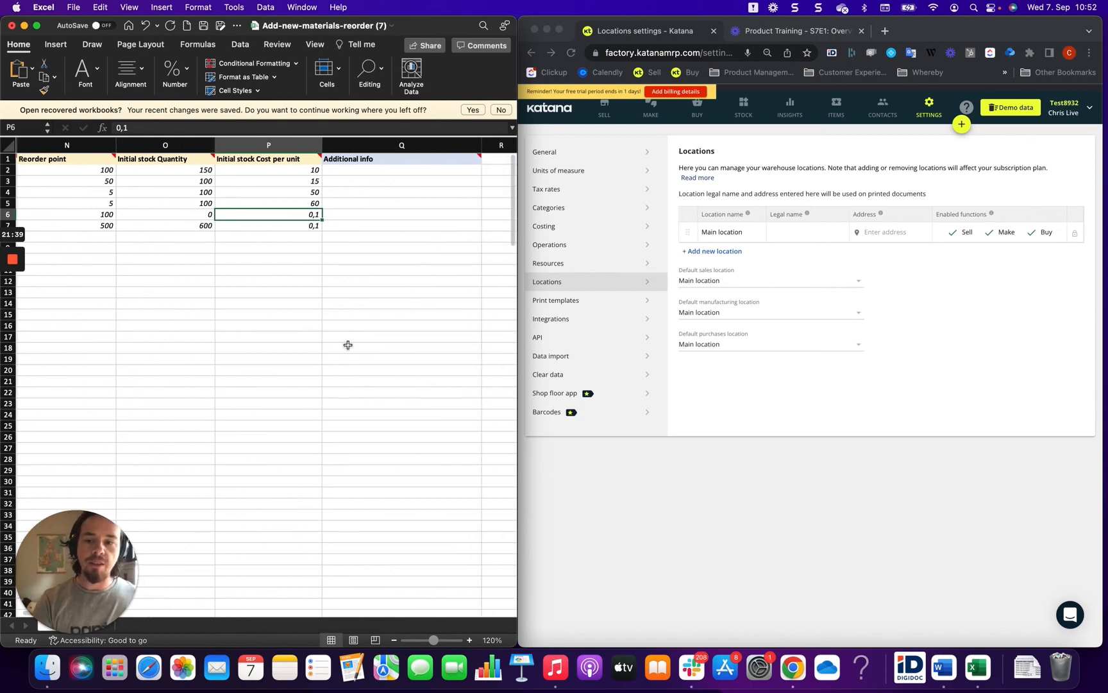
mouse_move(377, 158)
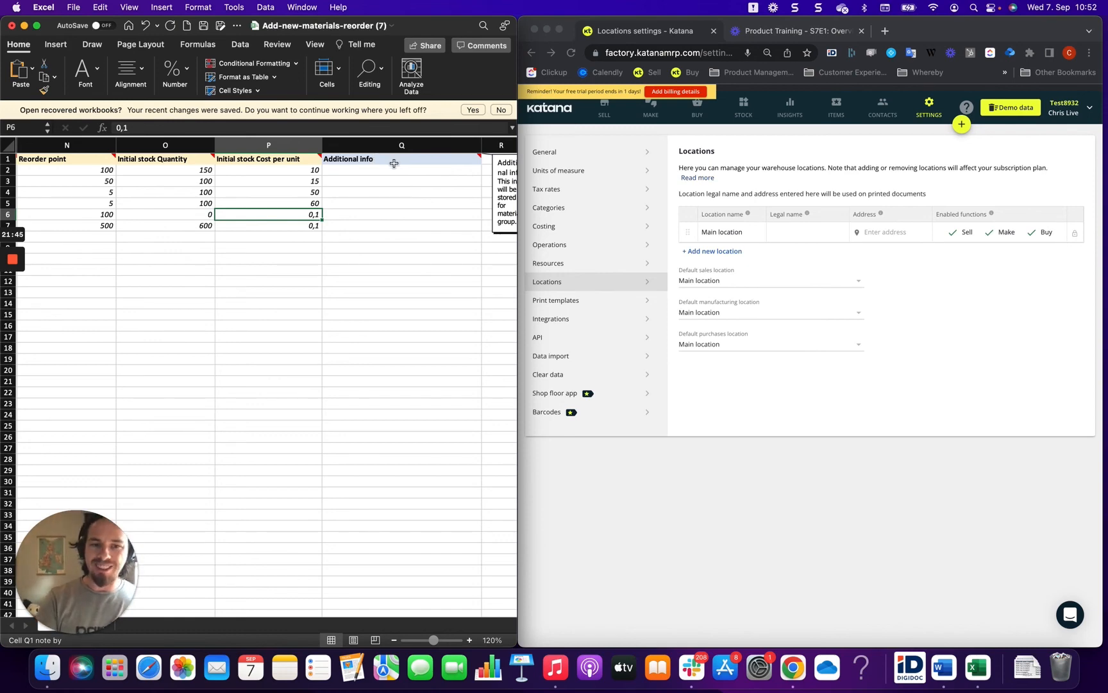
left_click(846, 109)
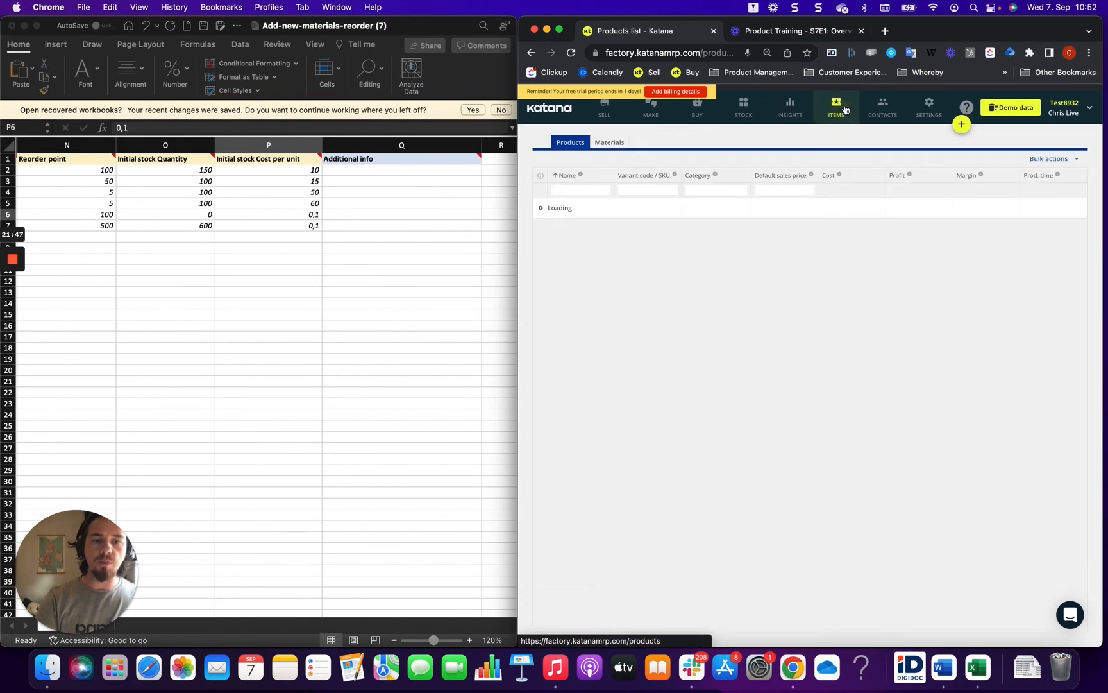
left_click(603, 152)
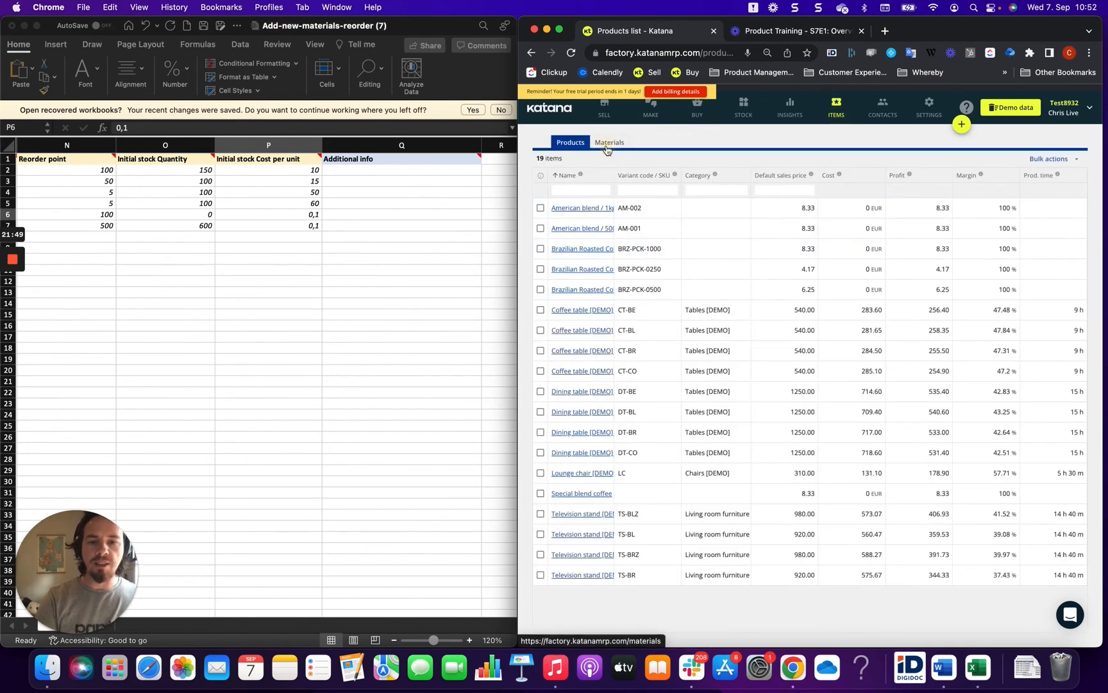
left_click(569, 232)
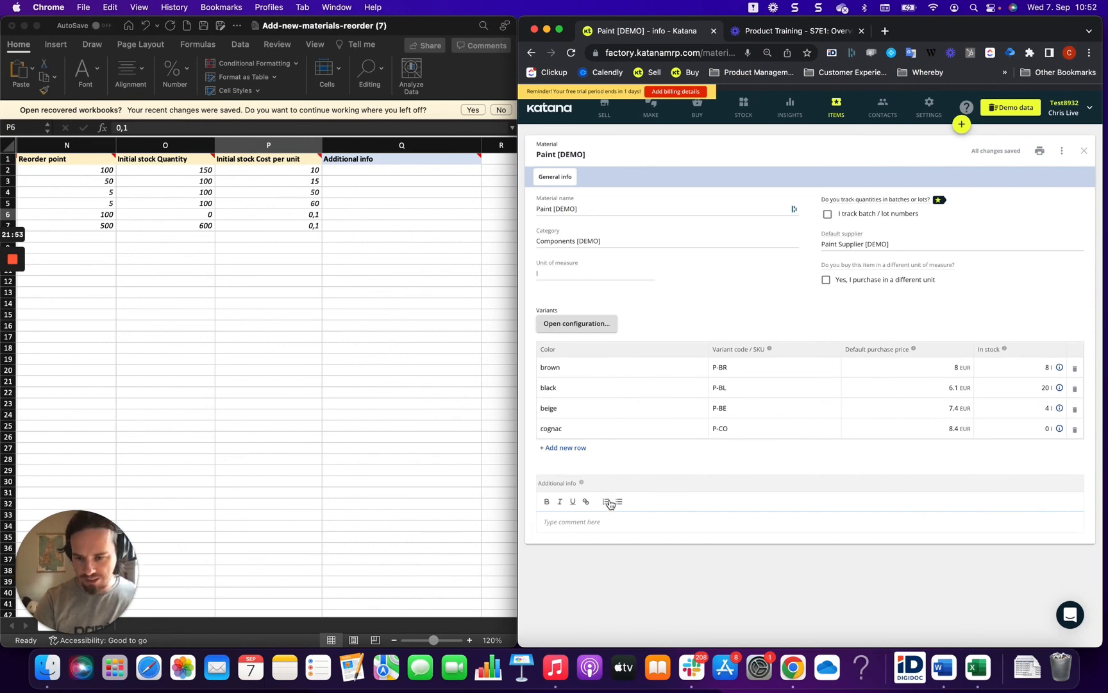
left_click(364, 173)
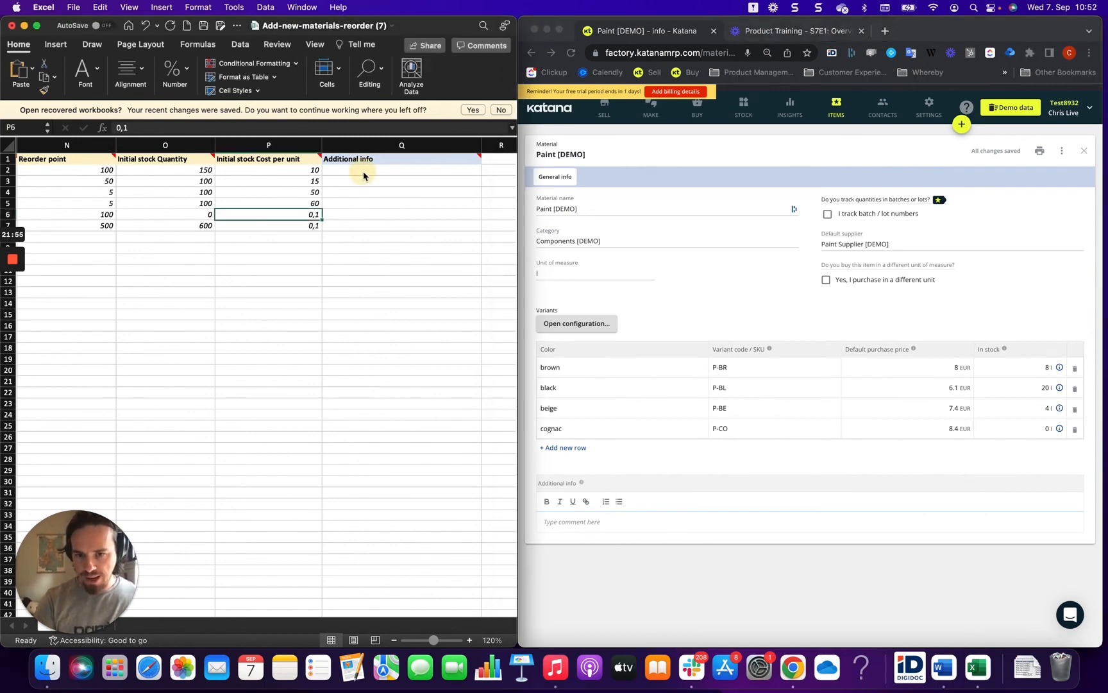
left_click(363, 172)
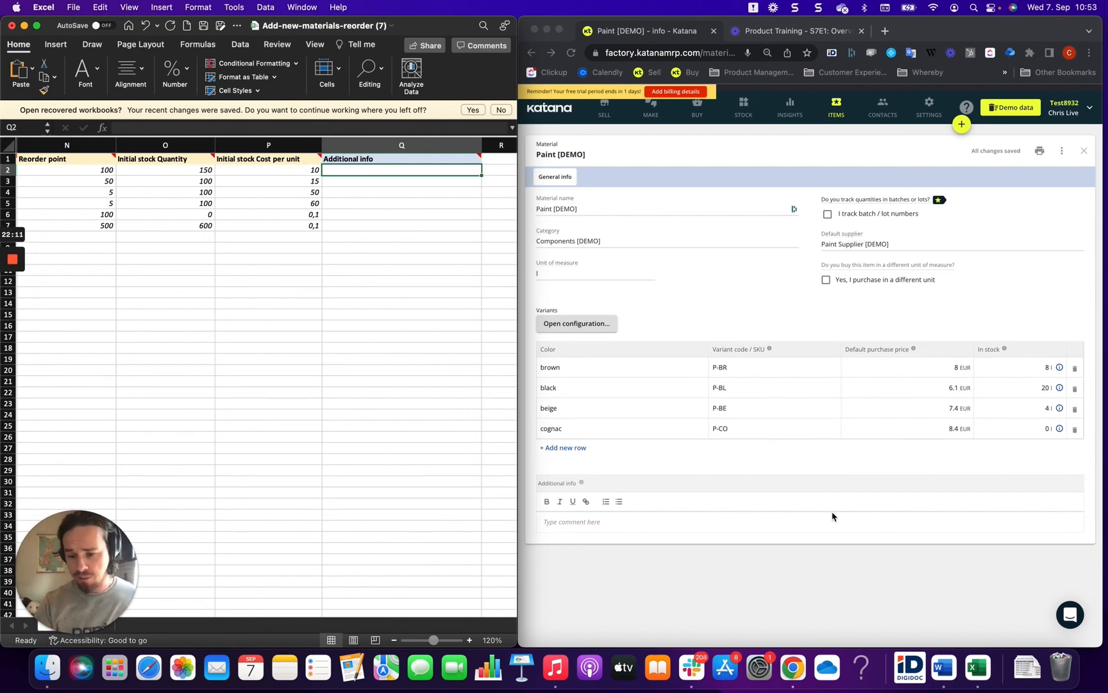
Compare the listed material names with the Additional info cells in rows 2 to 7
scroll(331, 471, "left", 10)
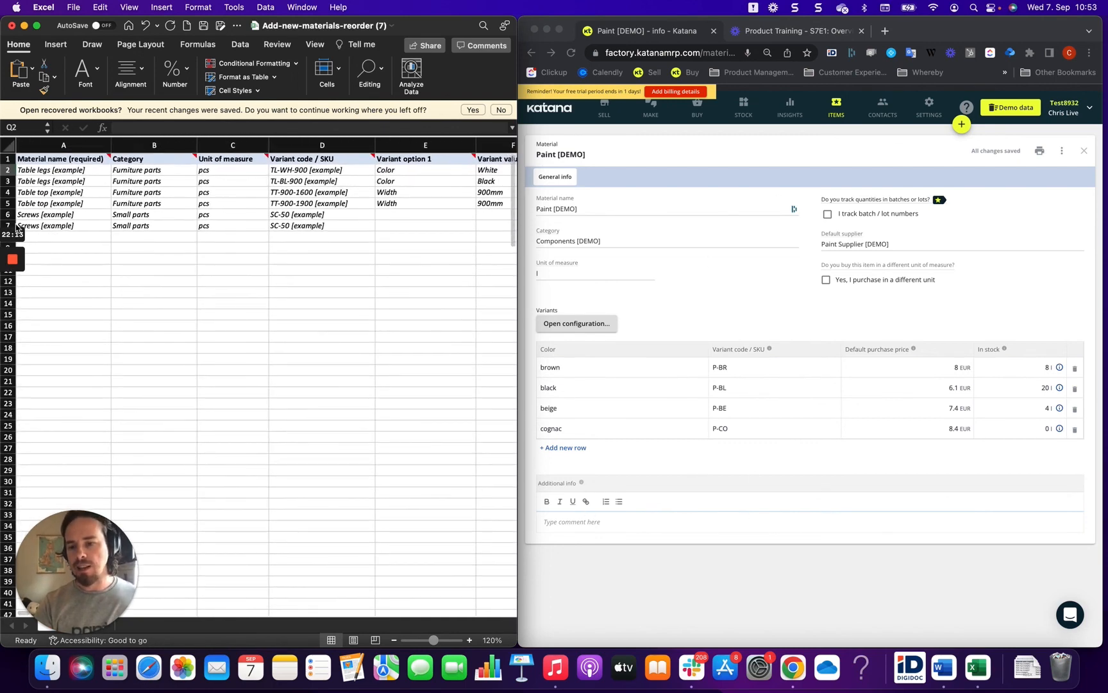
left_click_drag(42, 170, 40, 211)
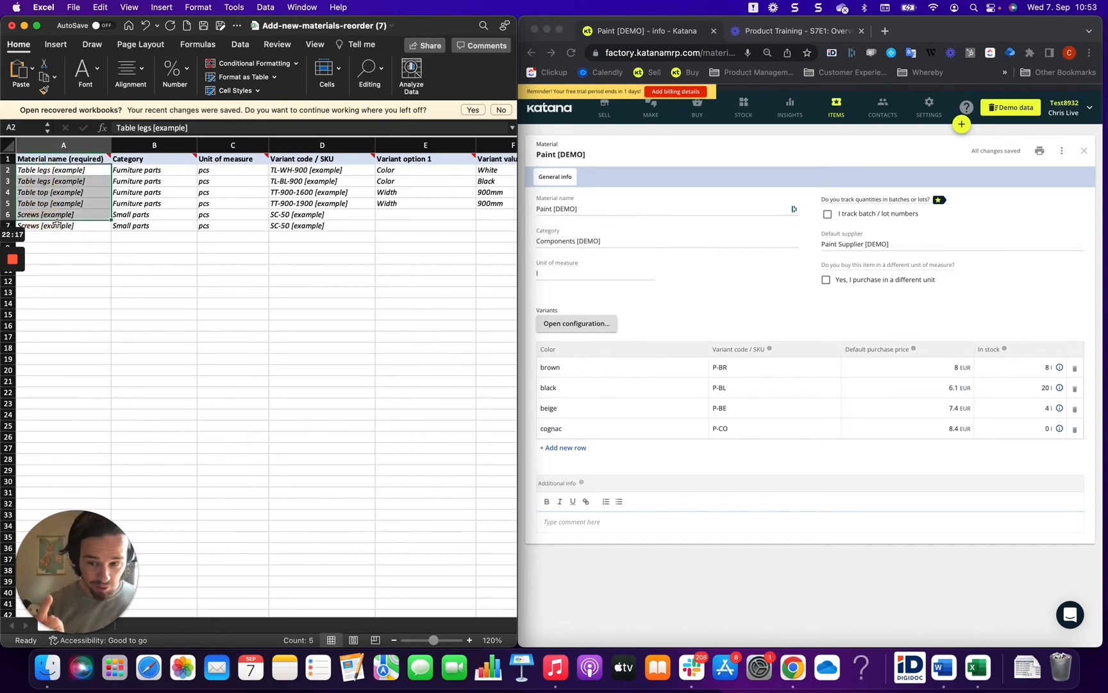
scroll(57, 223, "right", 10)
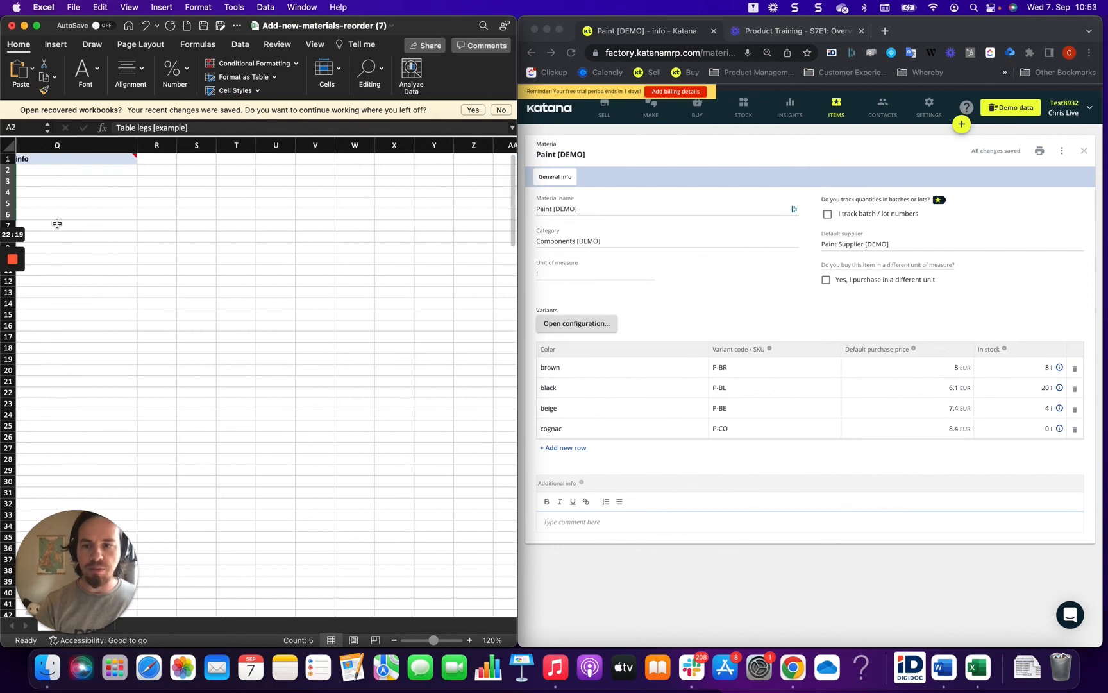
scroll(57, 222, "left", 1)
left_click_drag(172, 170, 176, 225)
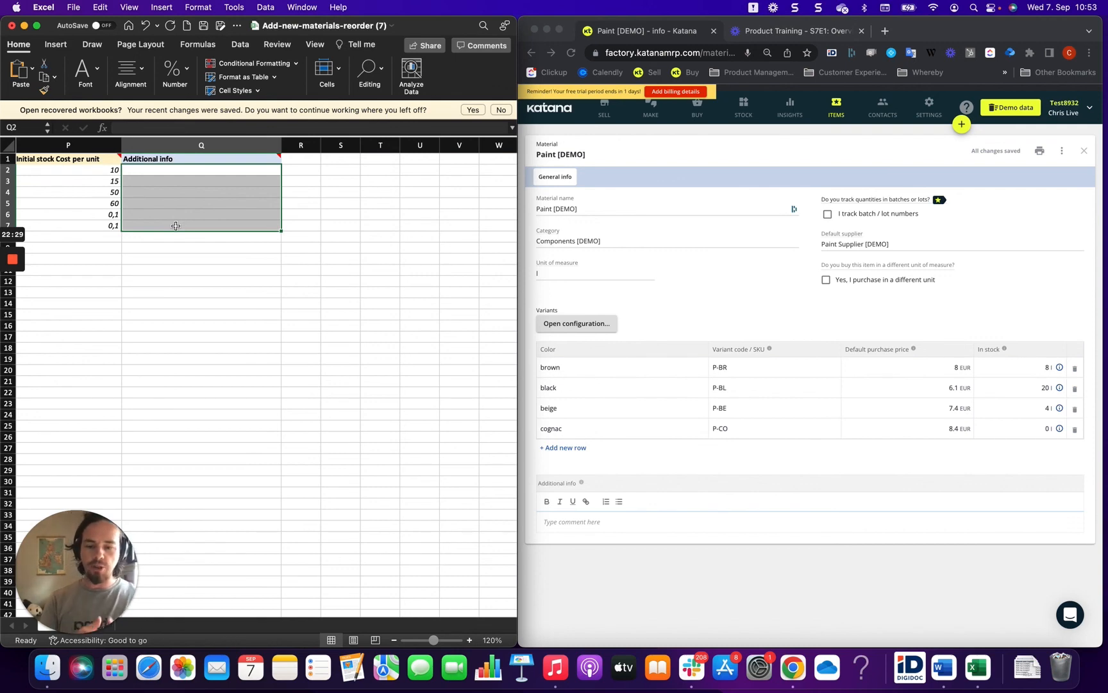
Compare the Additional info field on the Paint [DEMO] card with the Additional info cells in the template's material rows
left_click(646, 520)
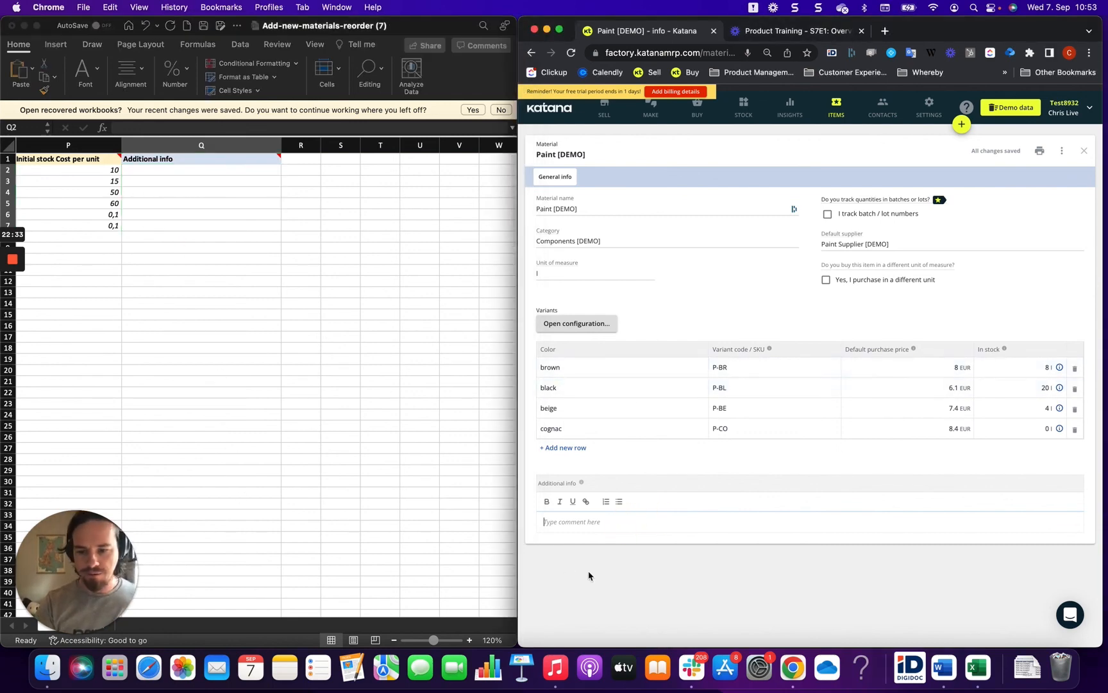
left_click(166, 195)
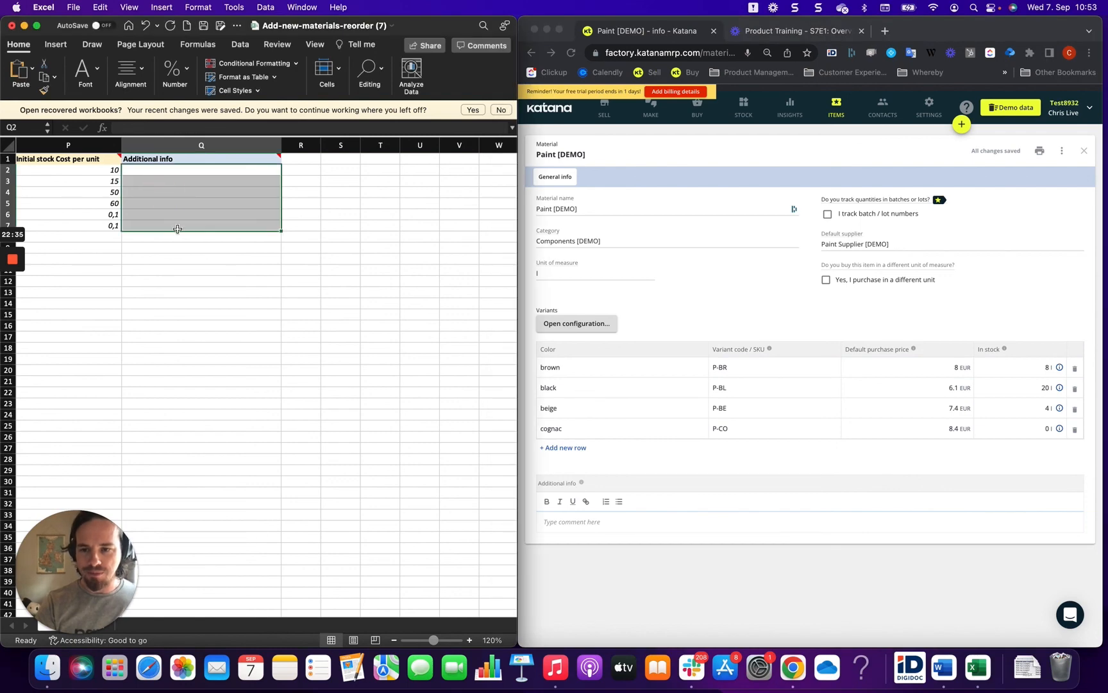
left_click(177, 227)
left_click_drag(176, 181, 174, 222)
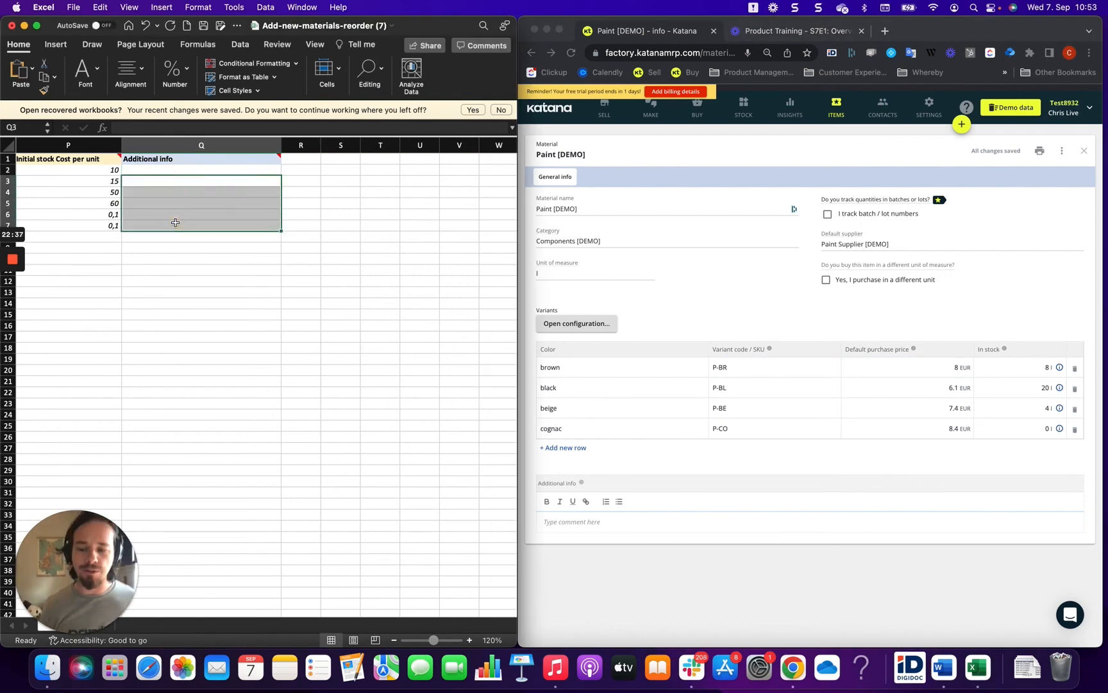
left_click(199, 347)
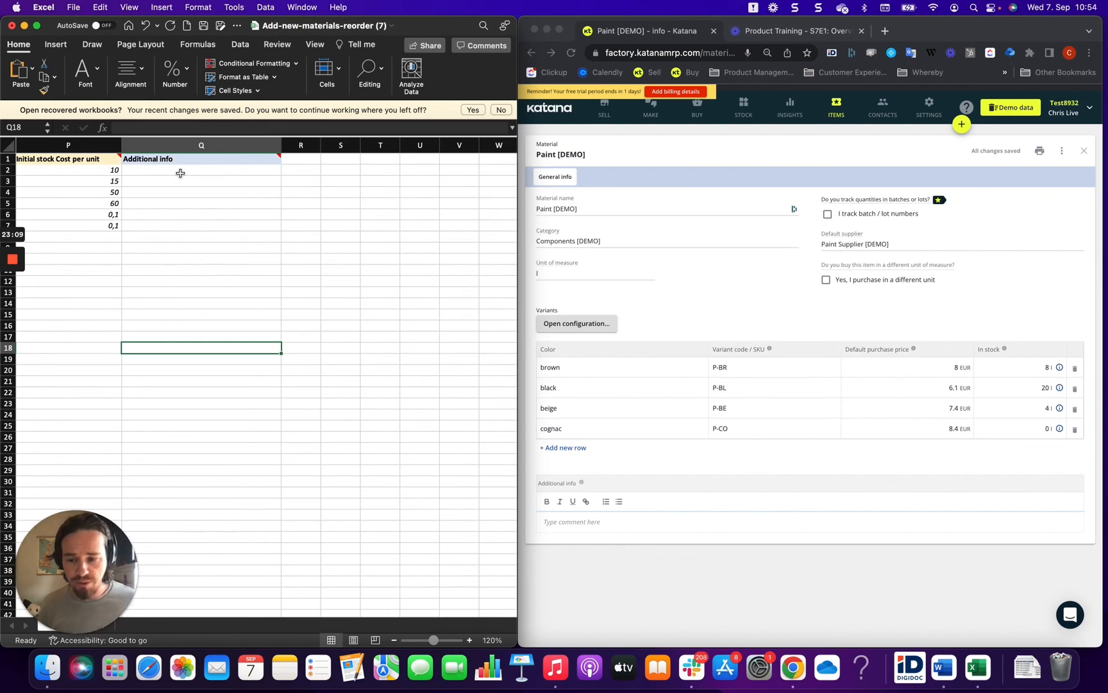
left_click(155, 181)
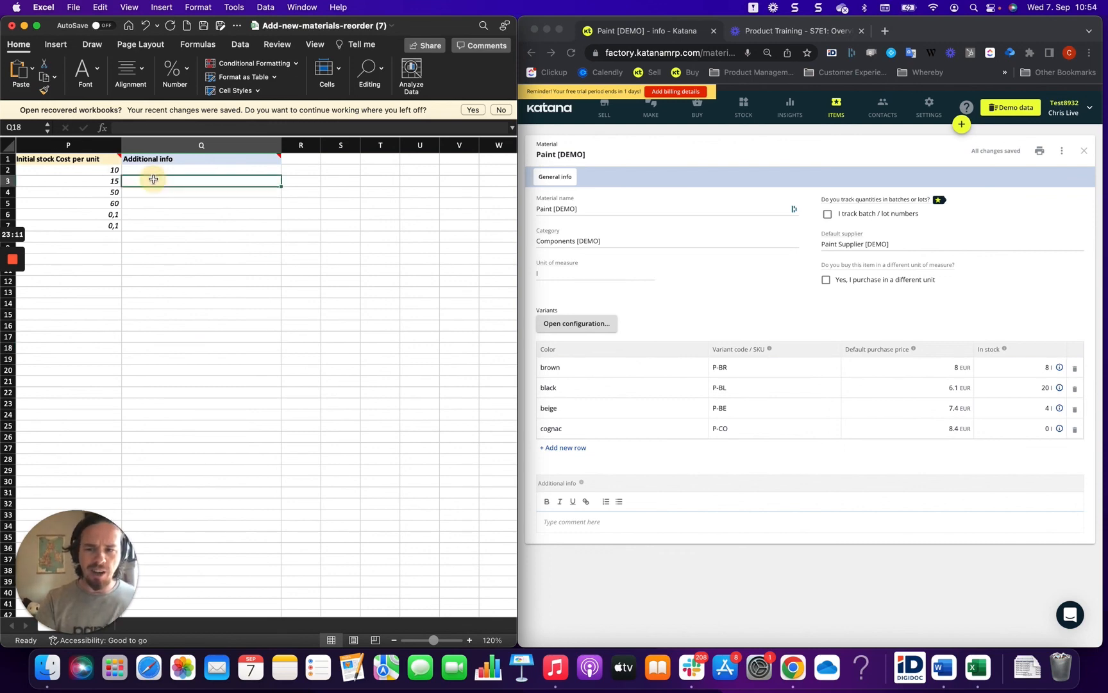
left_click(166, 168)
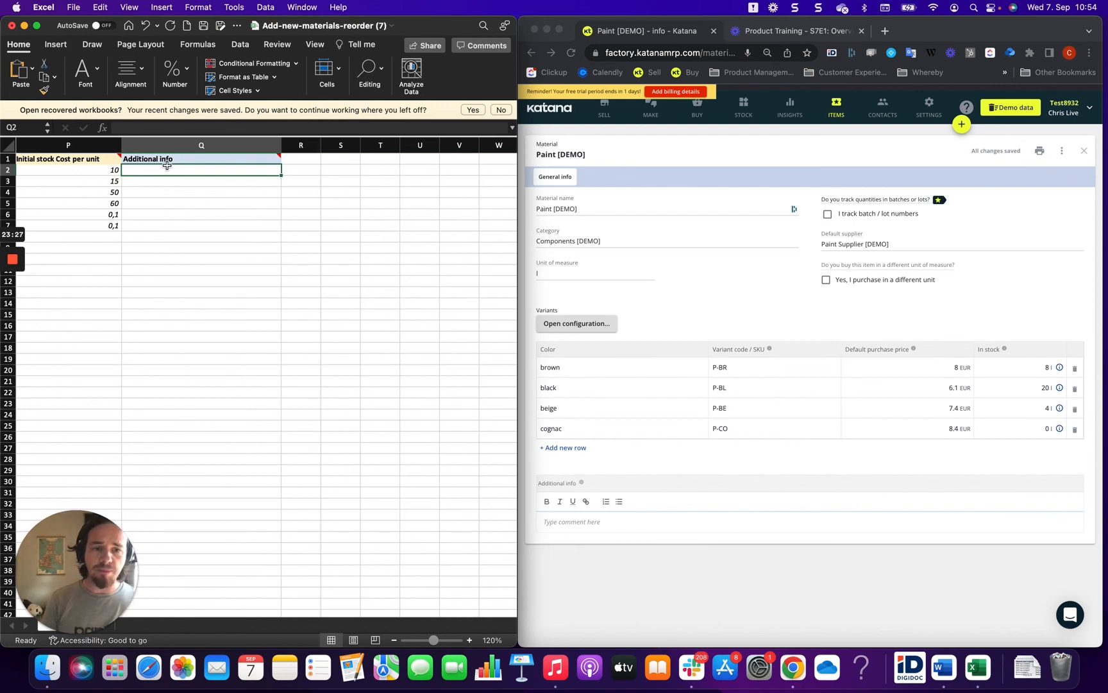
Locate the Add new materials upload option in Katana's data import settings, and open the materials list
left_click(931, 110)
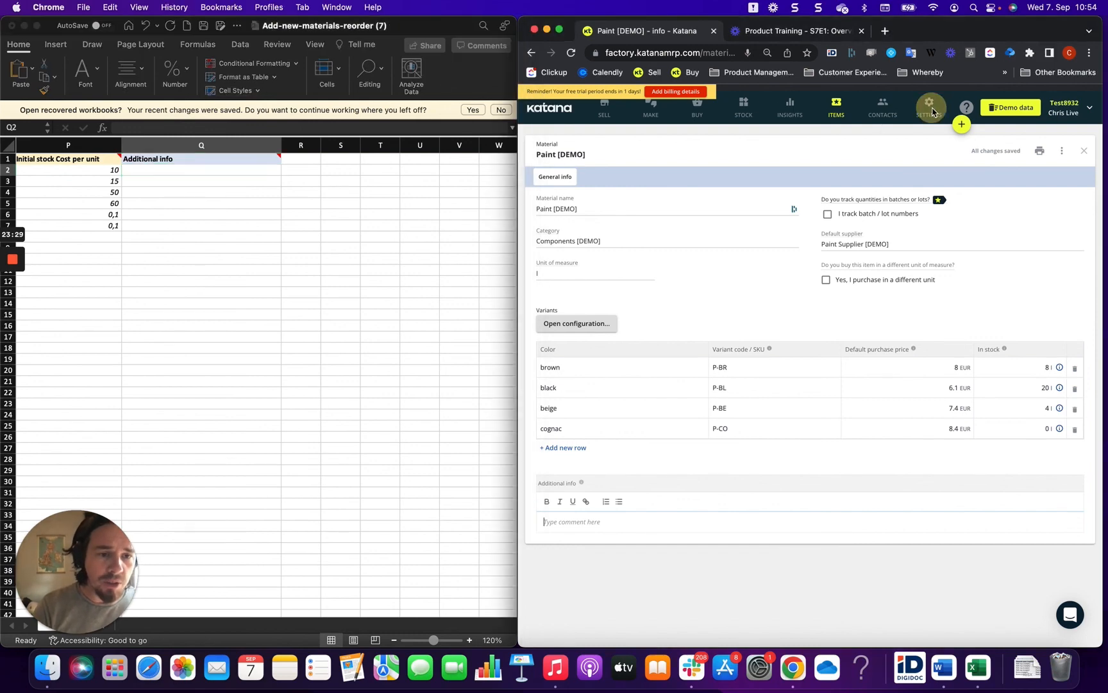
left_click(542, 356)
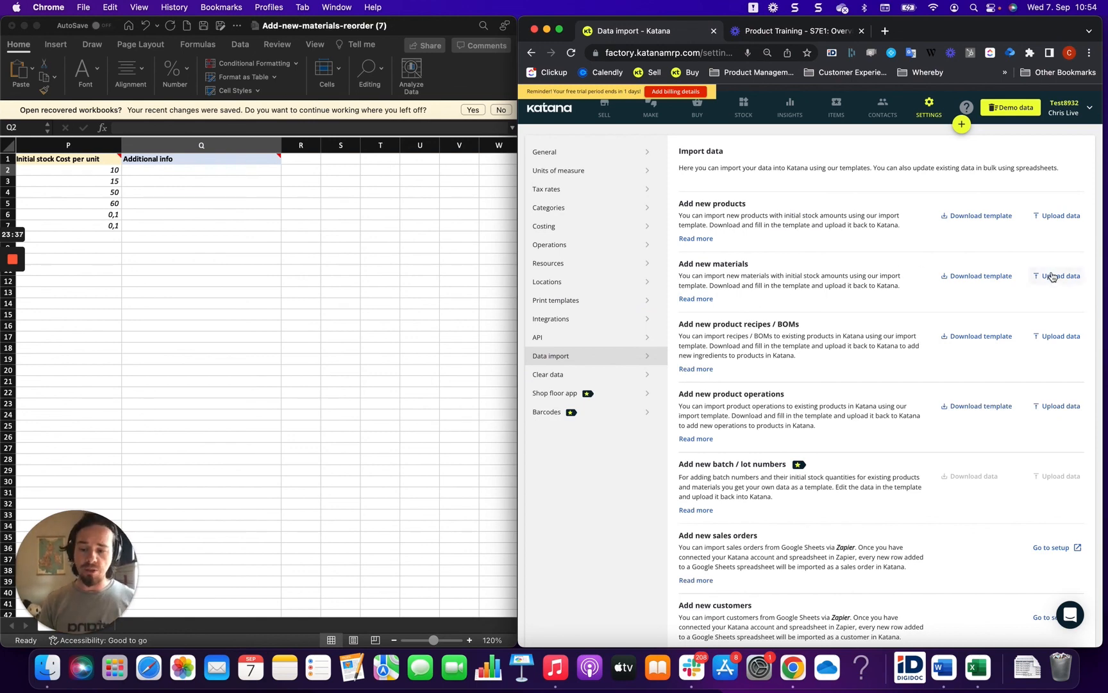
left_click(837, 107)
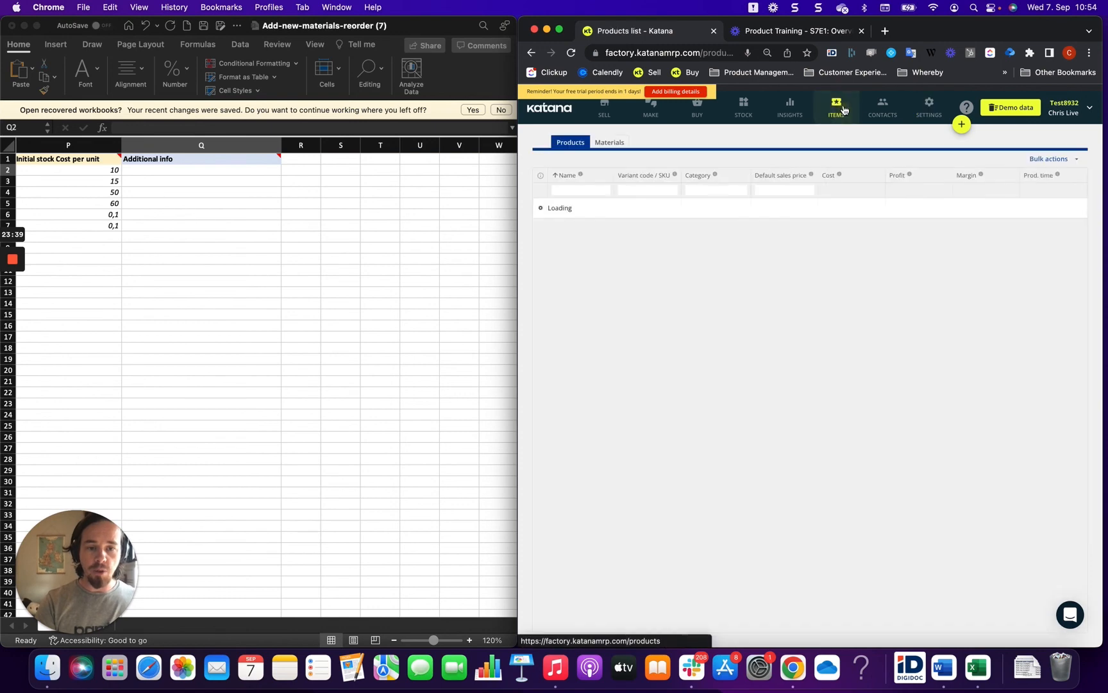
left_click(610, 142)
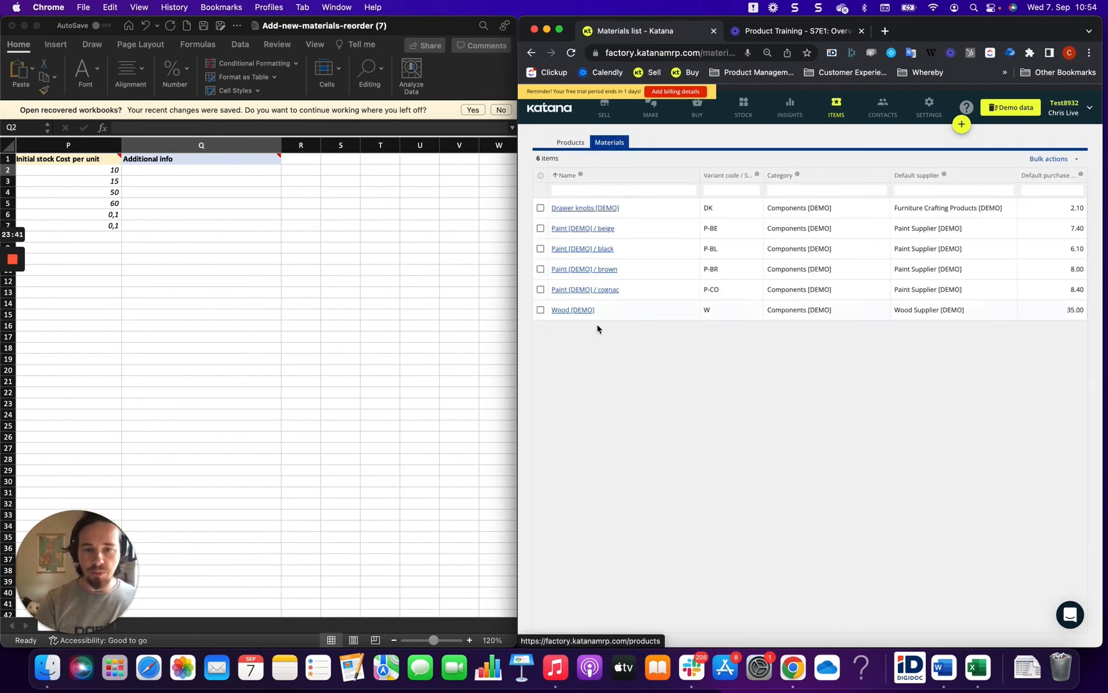